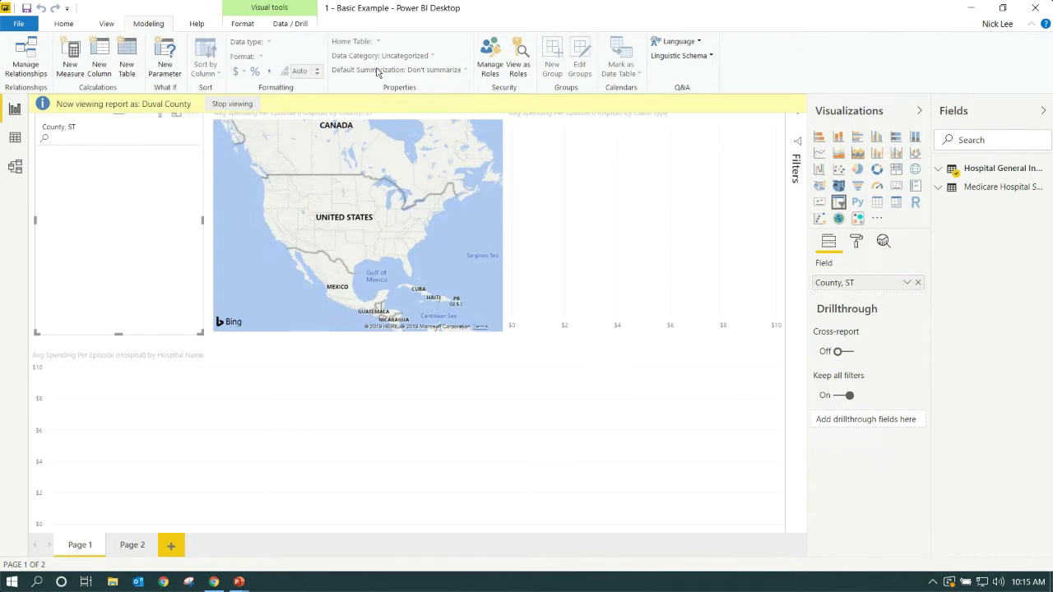
# Replace the && operator with || between the Duval and Clay conditions in the Duval County role's Hospital General Information filter
pyautogui.click(496, 71)
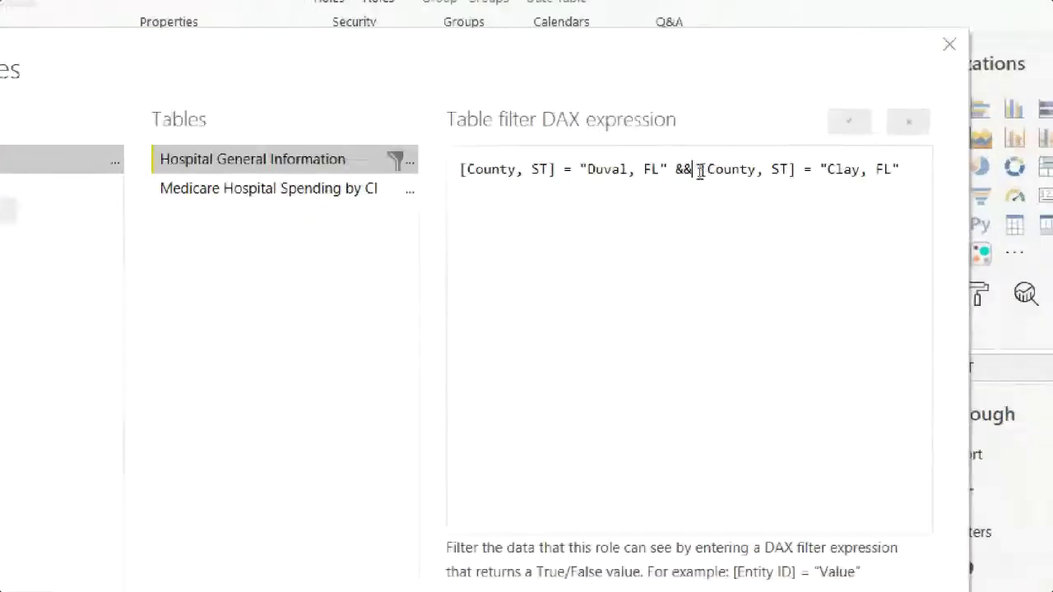
pyautogui.click(637, 171)
pyautogui.moveTo(573, 171); pyautogui.dragTo(635, 172)
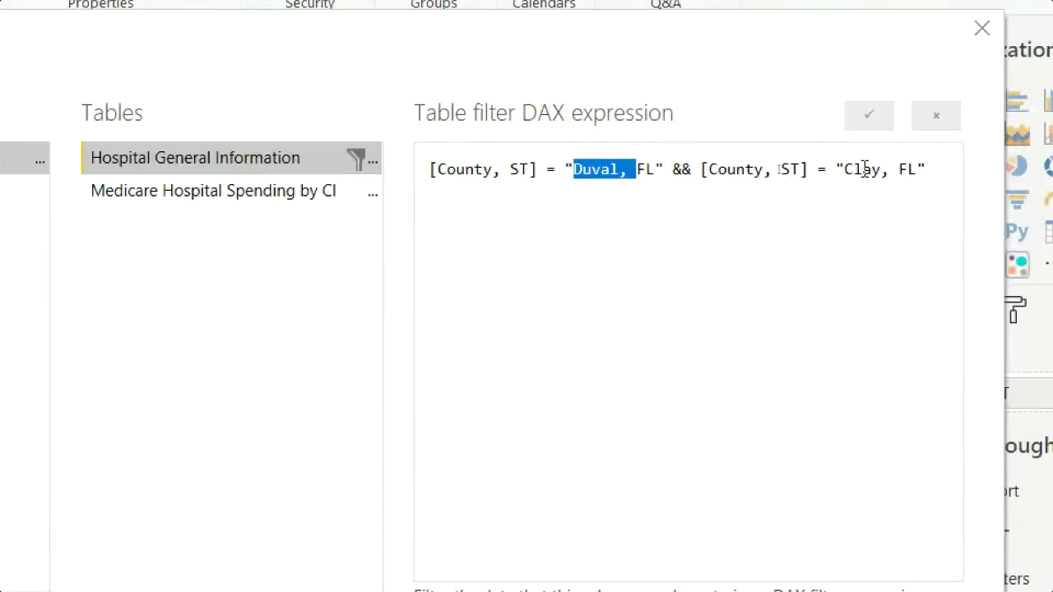
pyautogui.moveTo(845, 169); pyautogui.dragTo(896, 165)
pyautogui.click(871, 171)
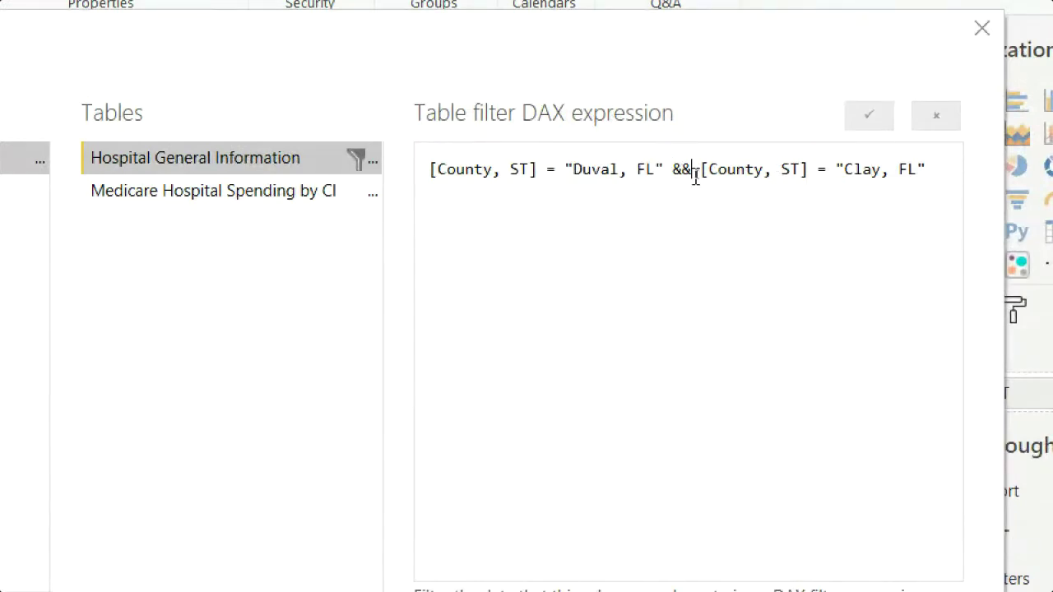
pyautogui.doubleClick(681, 169)
pyautogui.write('||')
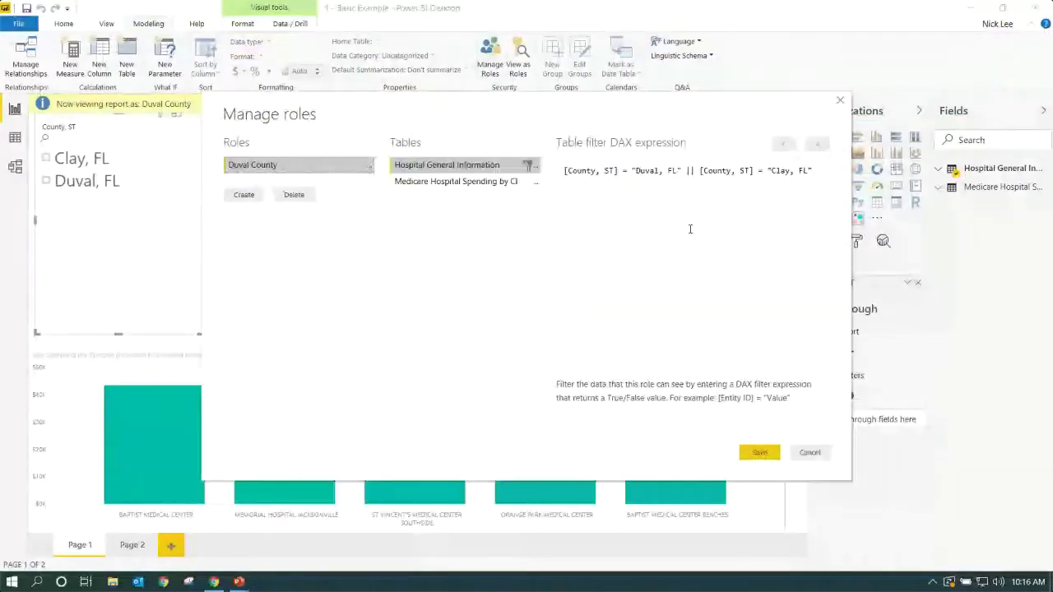
# Remove the Clay, FL condition so the Duval County role filters only on [County, ST] = "Duval, FL", and save the roles
pyautogui.moveTo(813, 170); pyautogui.dragTo(681, 170)
pyautogui.press('BackSpace')
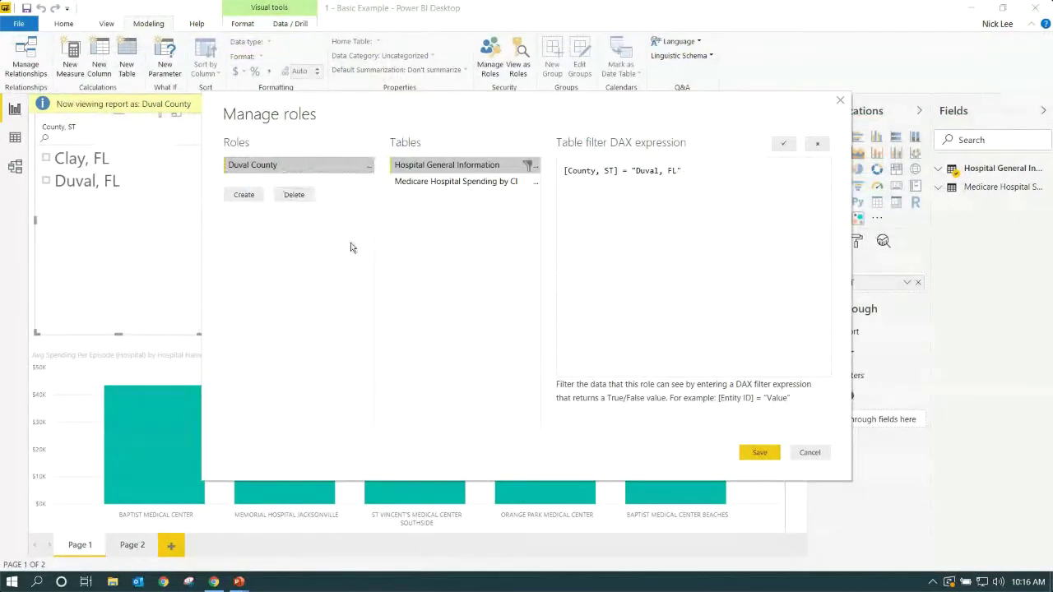
pyautogui.click(749, 458)
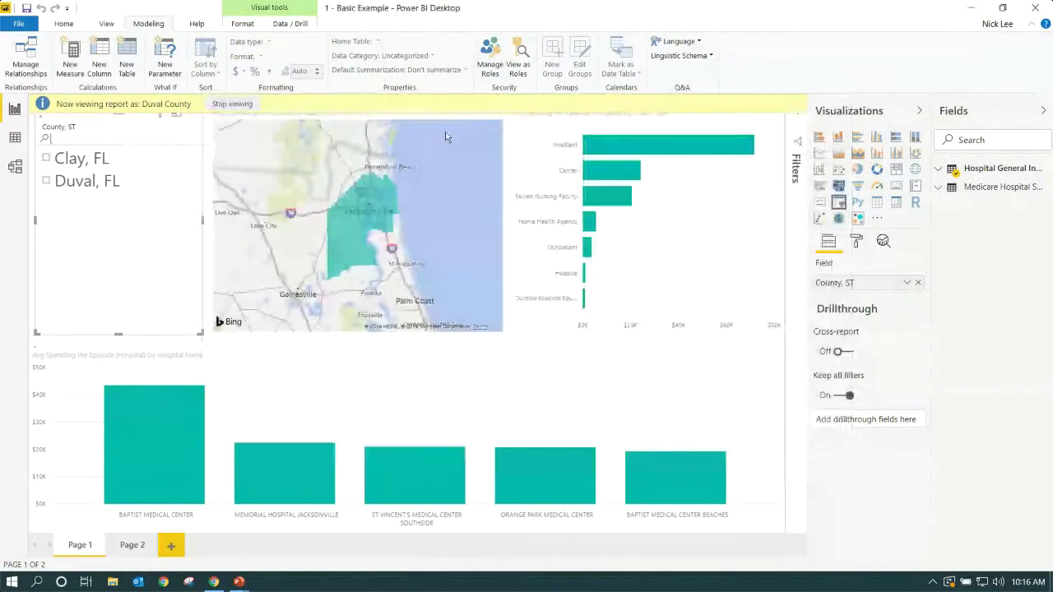
# Create a second security role named FL State
pyautogui.click(489, 65)
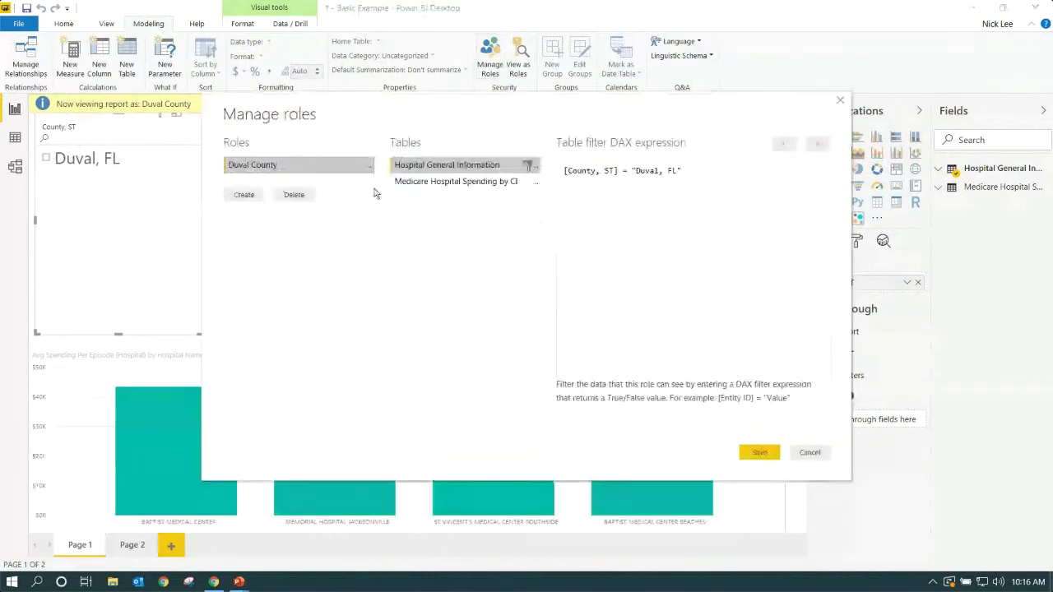
pyautogui.click(243, 195)
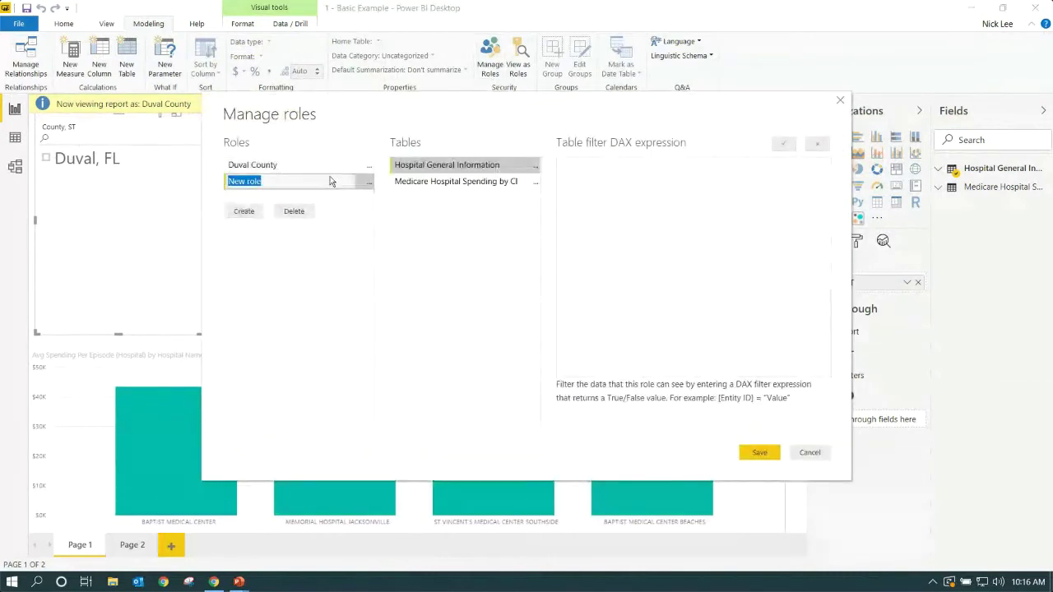
pyautogui.write('Florida')
pyautogui.press('BackSpace')
pyautogui.press('BackSpace')
pyautogui.press('BackSpace')
pyautogui.press('BackSpace')
pyautogui.press('BackSpace')
pyautogui.press('BackSpace')
pyautogui.press('BackSpace')
pyautogui.write('FL State')
pyautogui.click(268, 266)
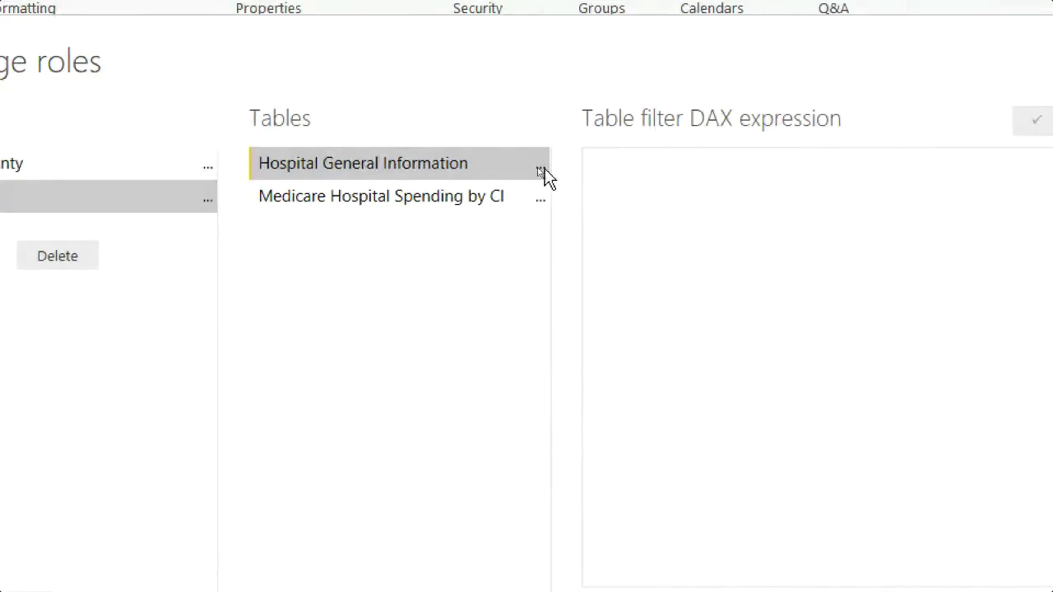
# Filter the Hospital General Information table for the FL State role with [State] = "FL"
pyautogui.click(544, 170)
pyautogui.moveTo(691, 198)
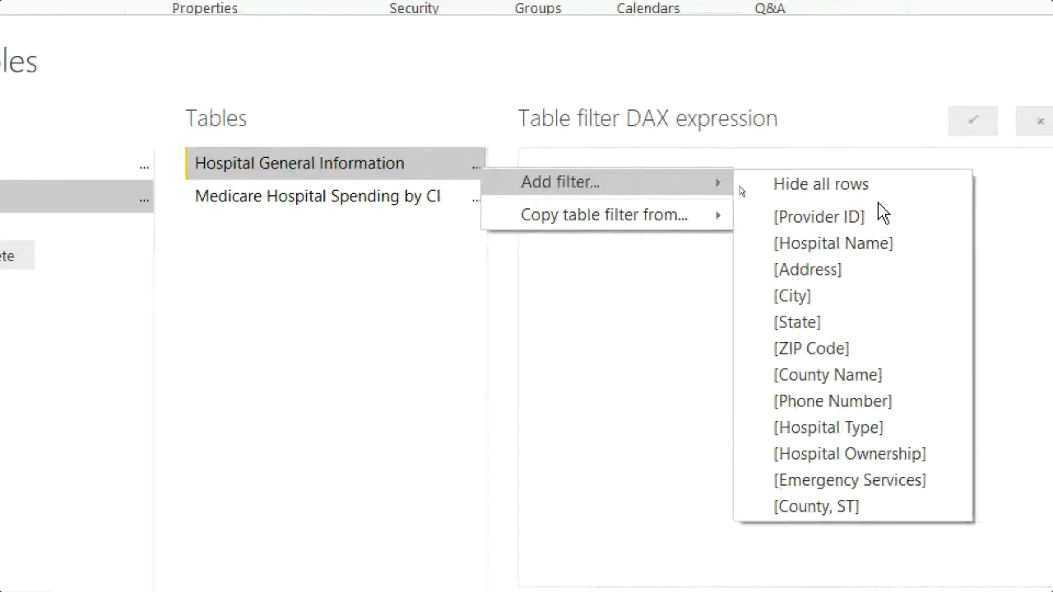
pyautogui.click(860, 321)
pyautogui.doubleClick(679, 174)
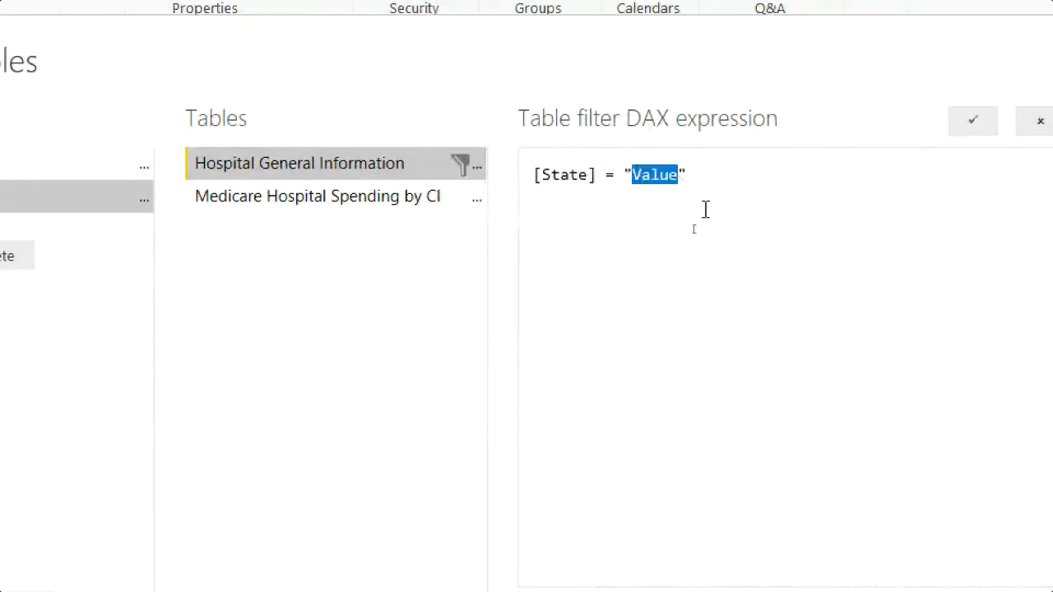
pyautogui.write('FL')
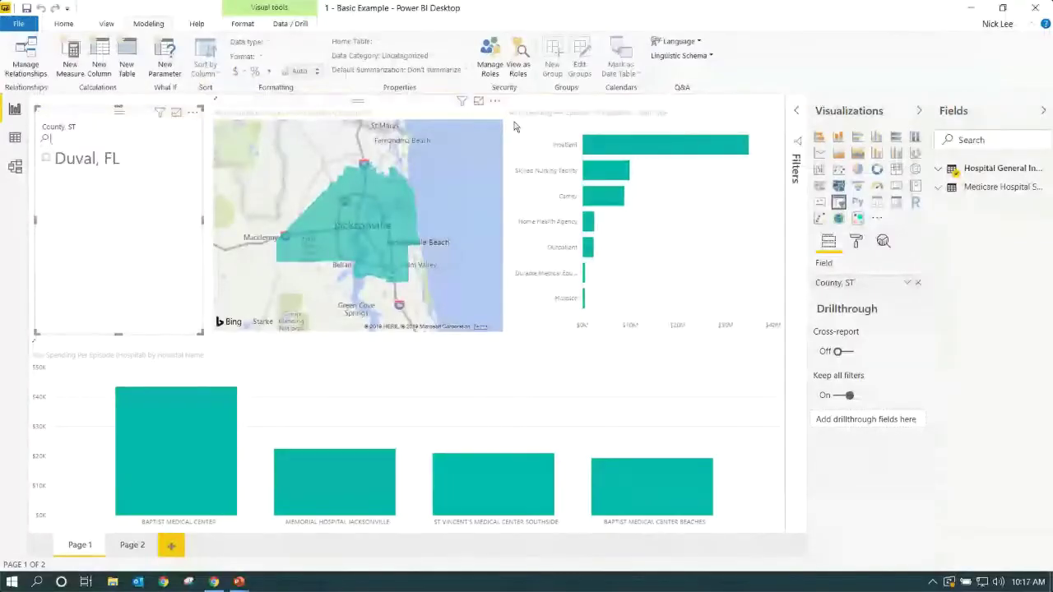
# View the report as the Duval County and FL State roles combined, and stop viewing as roles
pyautogui.click(524, 72)
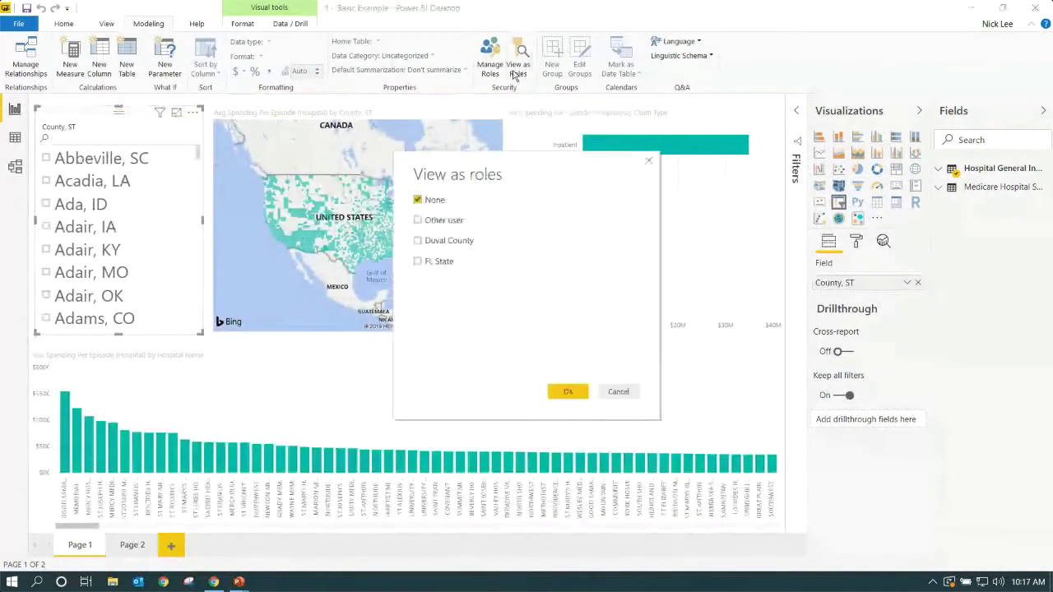
pyautogui.click(435, 242)
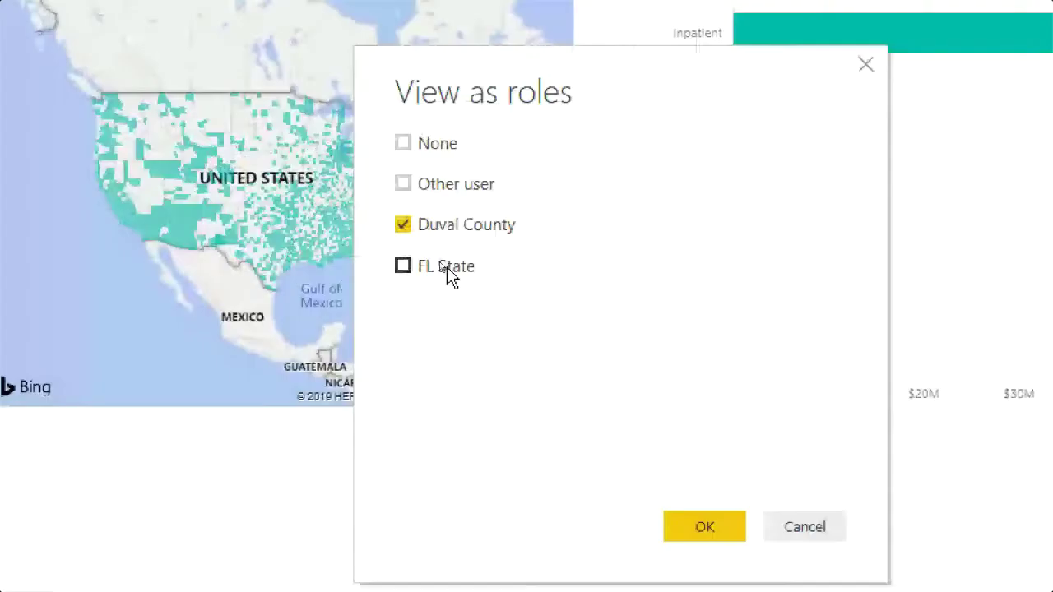
pyautogui.click(436, 263)
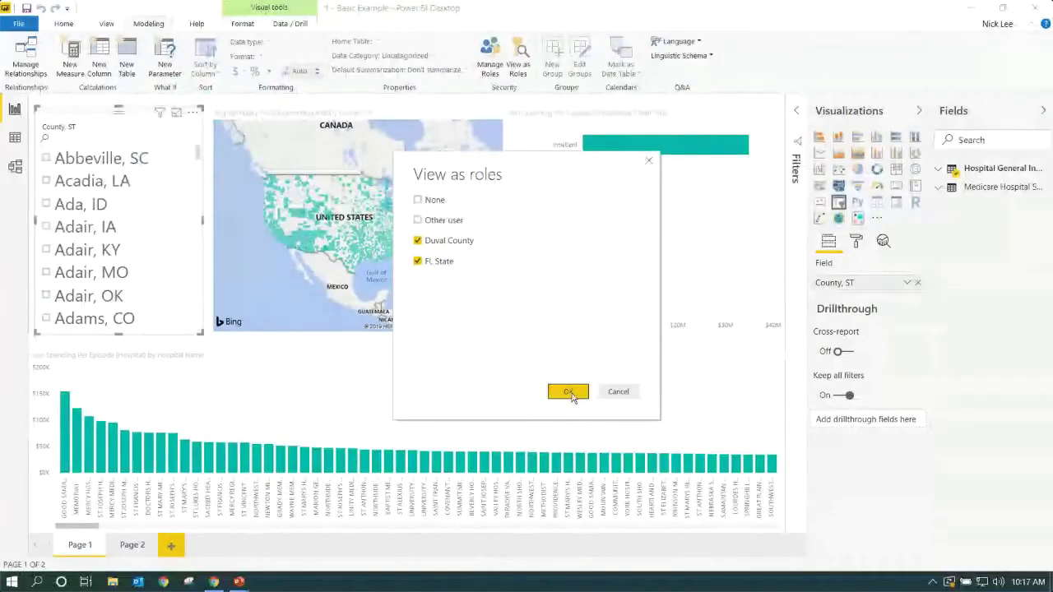
pyautogui.click(570, 392)
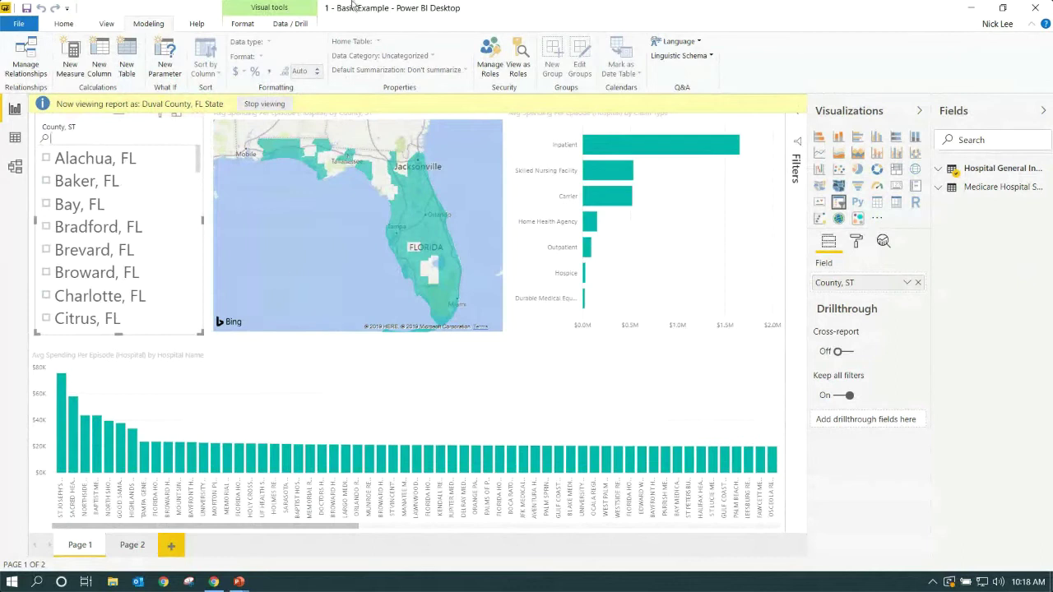
pyautogui.click(264, 103)
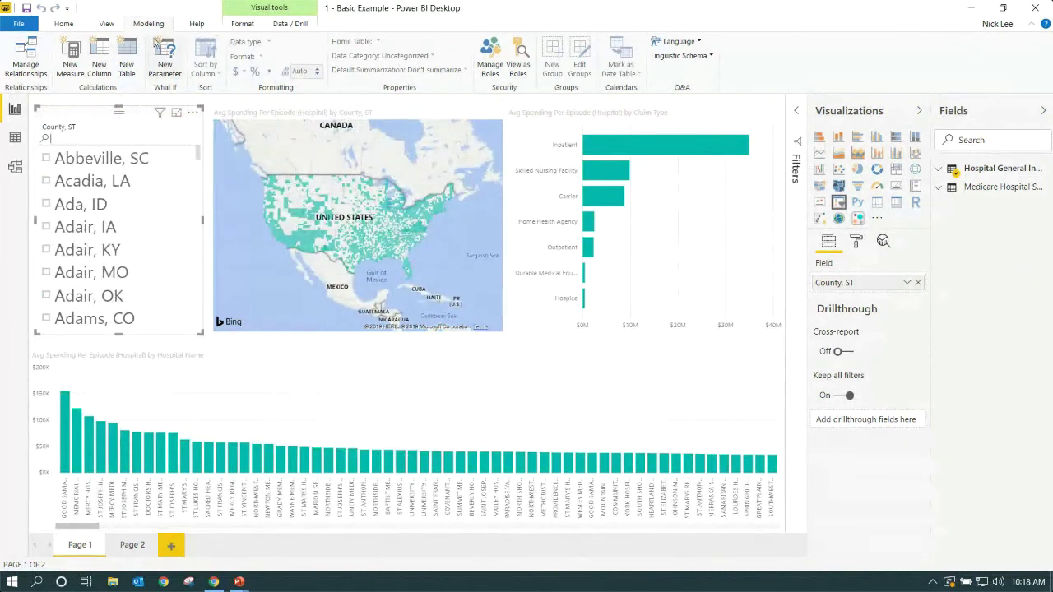
# Save the report and publish it to the ADW - RLS workspace
pyautogui.click(65, 24)
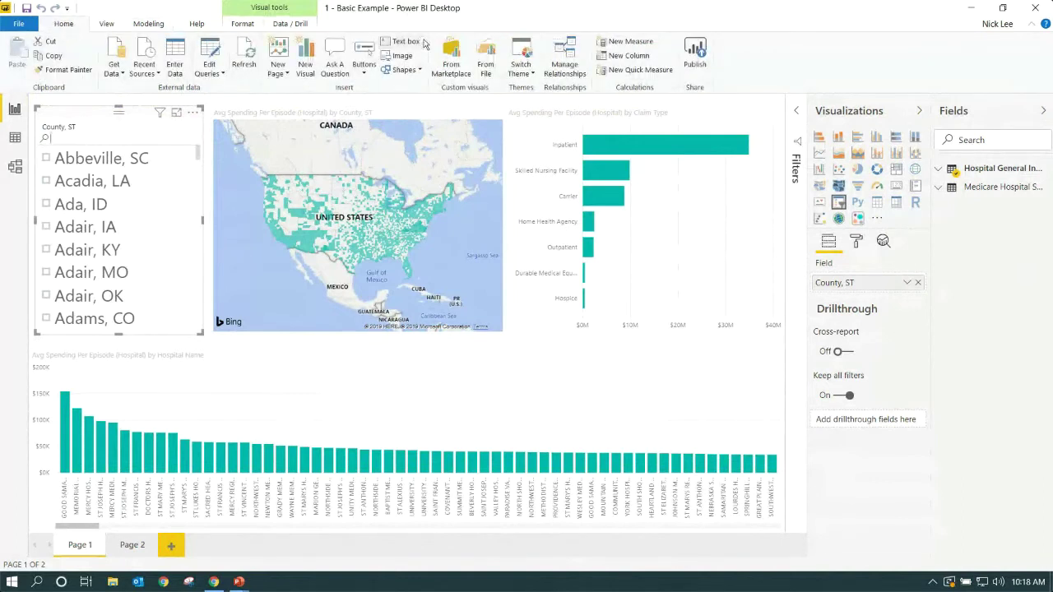
pyautogui.click(695, 56)
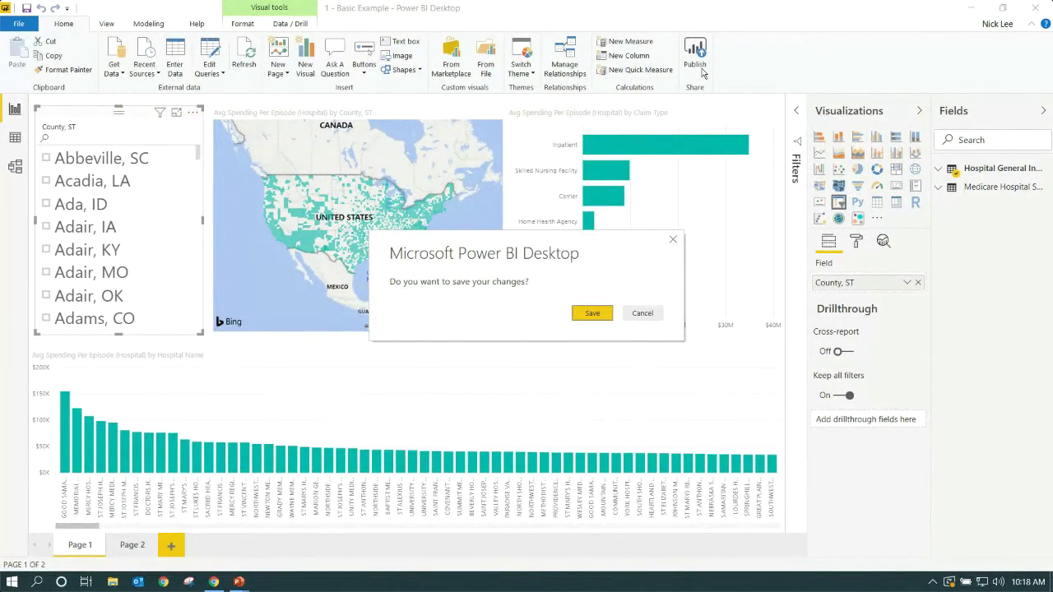
pyautogui.click(598, 316)
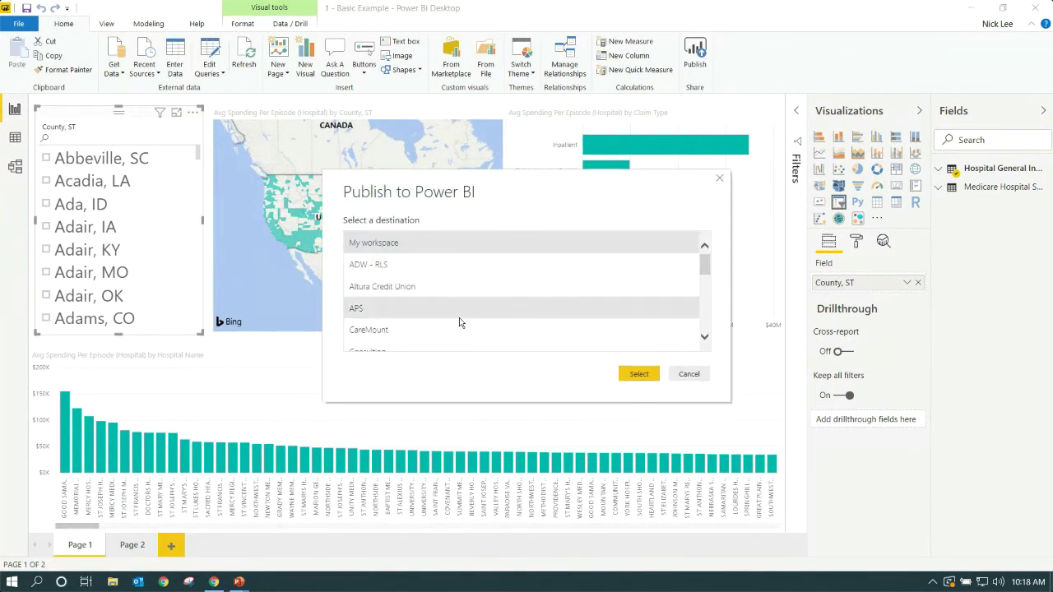
pyautogui.click(366, 263)
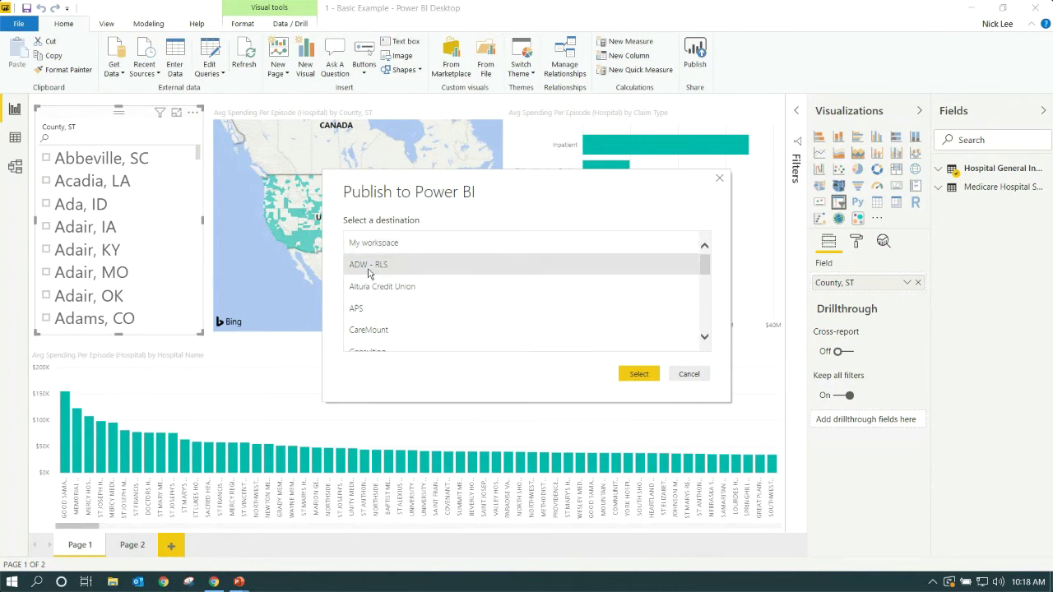
pyautogui.click(638, 374)
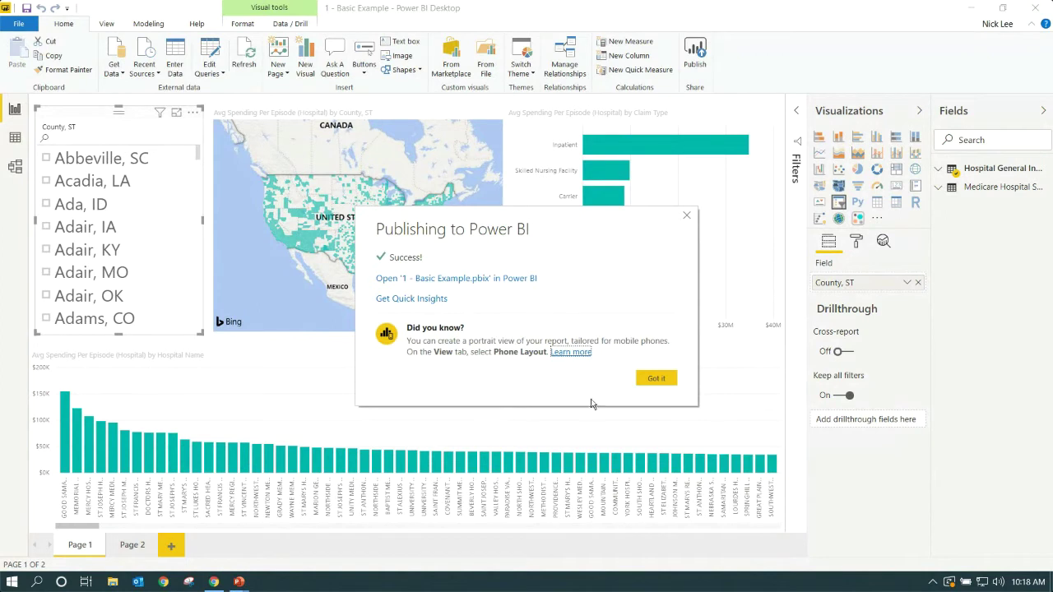
pyautogui.click(655, 379)
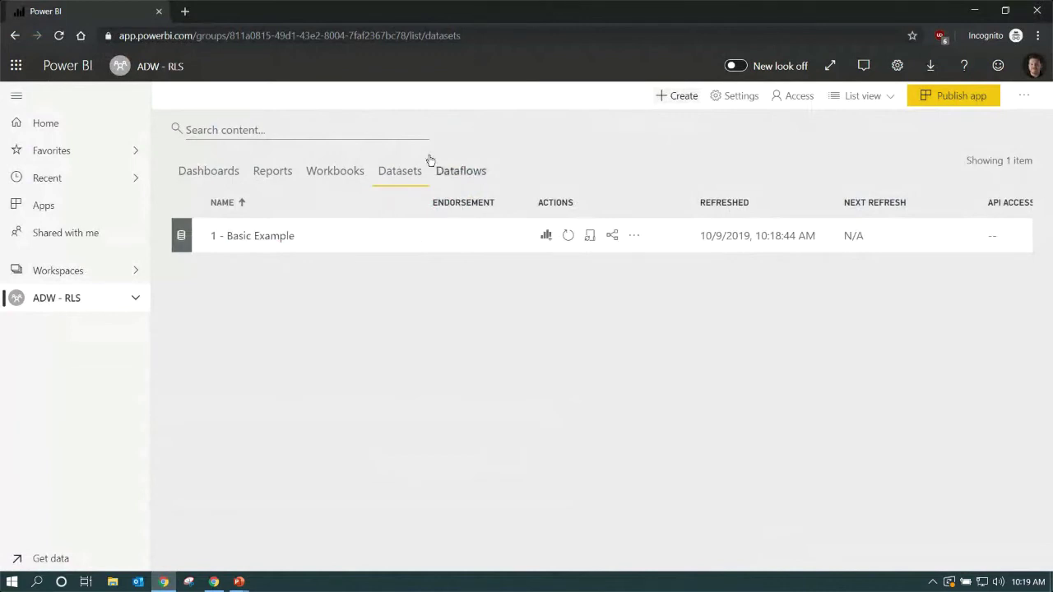
# In the Power BI service, open the row-level security page of the 1 - Basic Example dataset in the ADW - RLS workspace
pyautogui.click(135, 301)
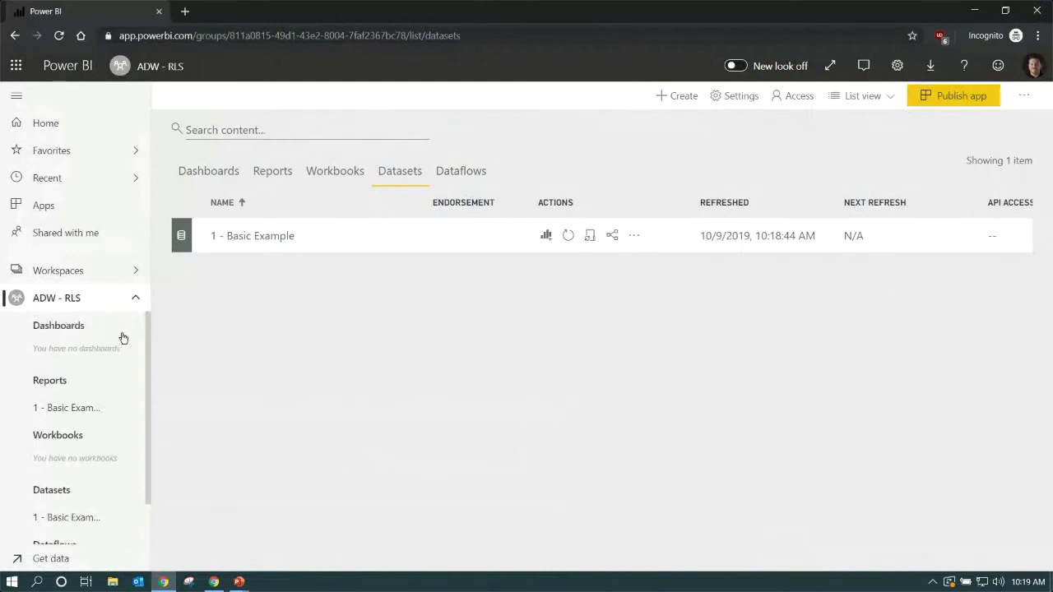
pyautogui.scroll(-1, 124, 434)
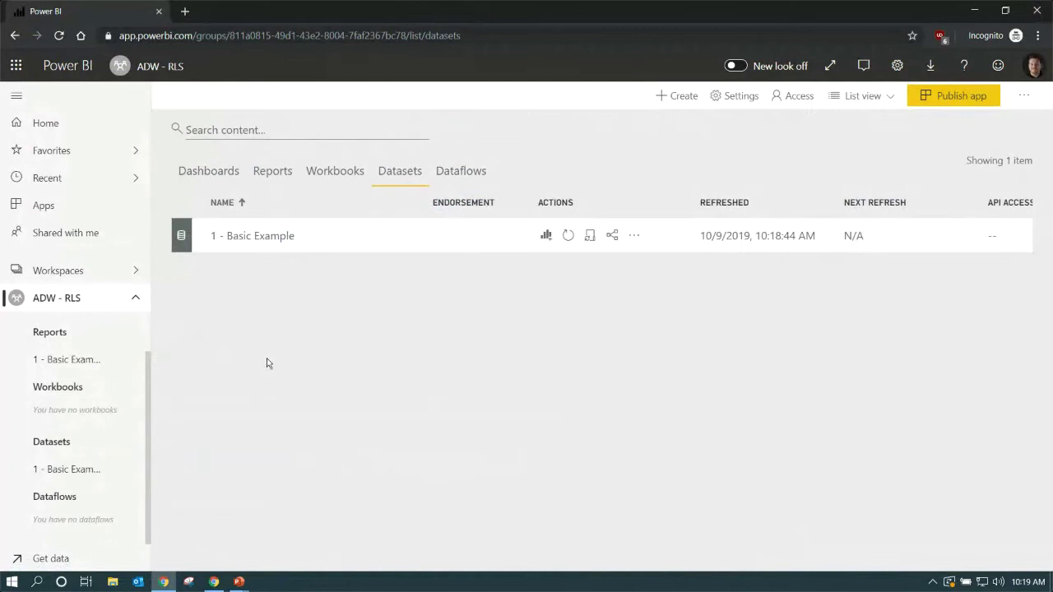
pyautogui.click(58, 306)
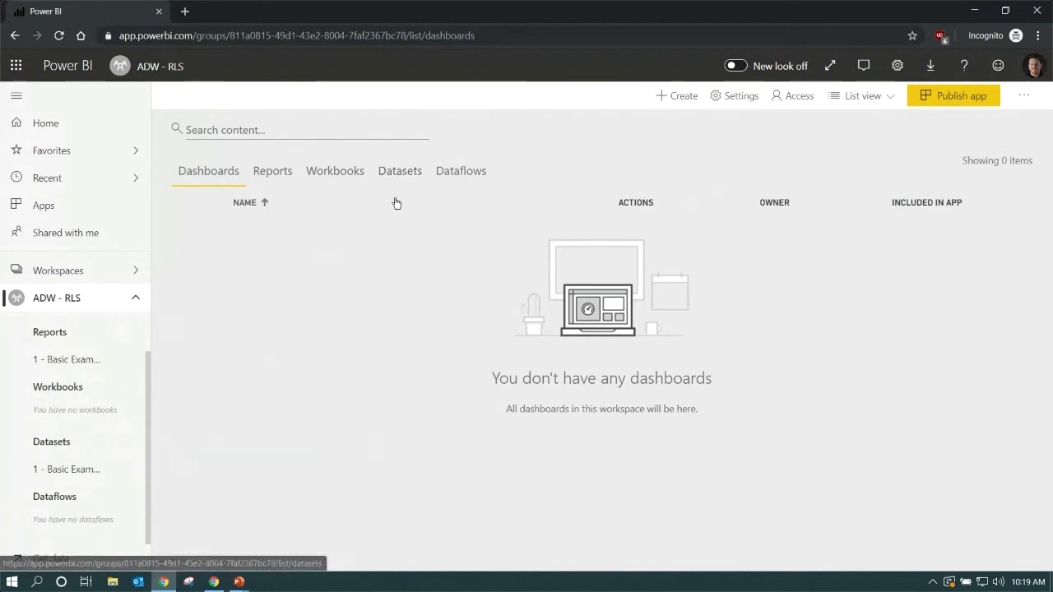
pyautogui.click(409, 174)
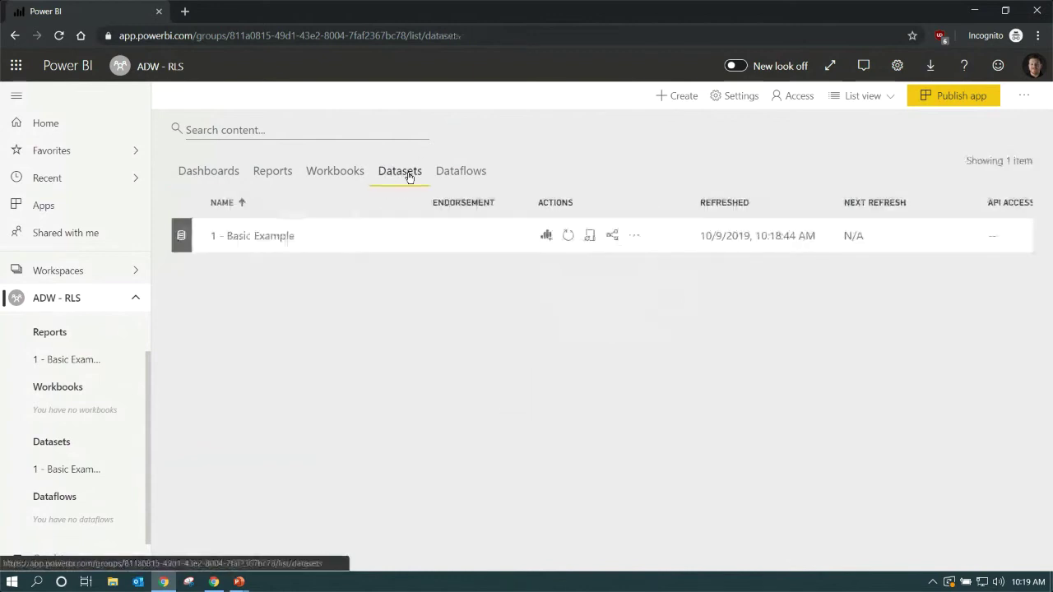
pyautogui.click(634, 237)
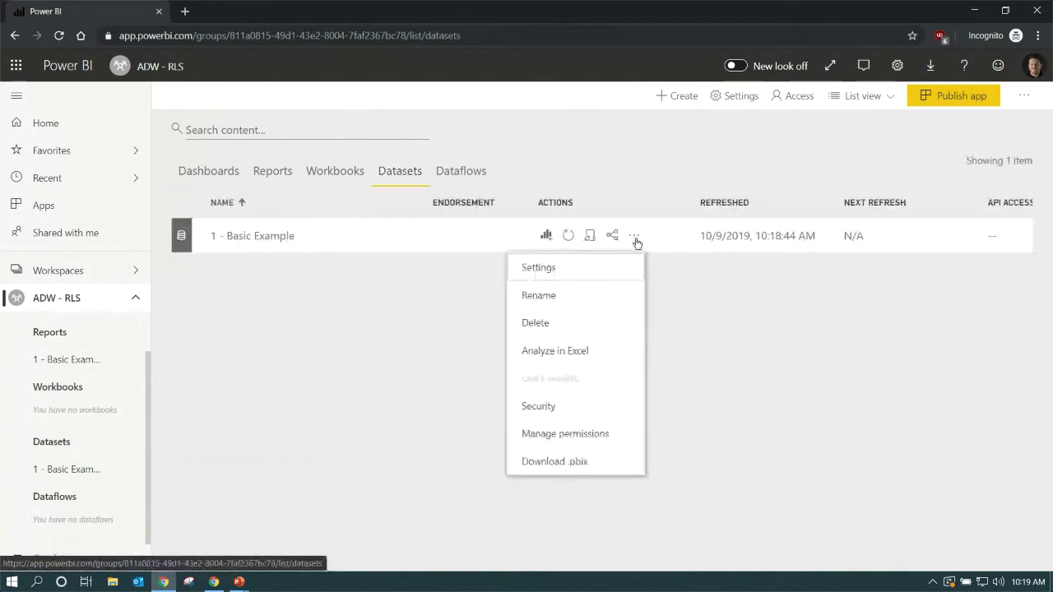
pyautogui.click(303, 436)
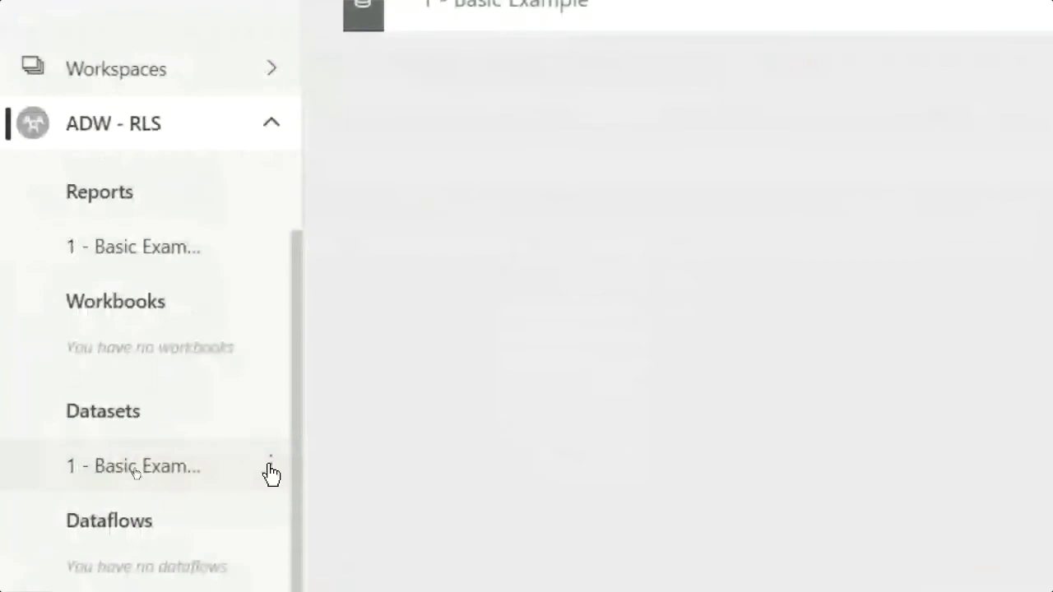
pyautogui.click(271, 467)
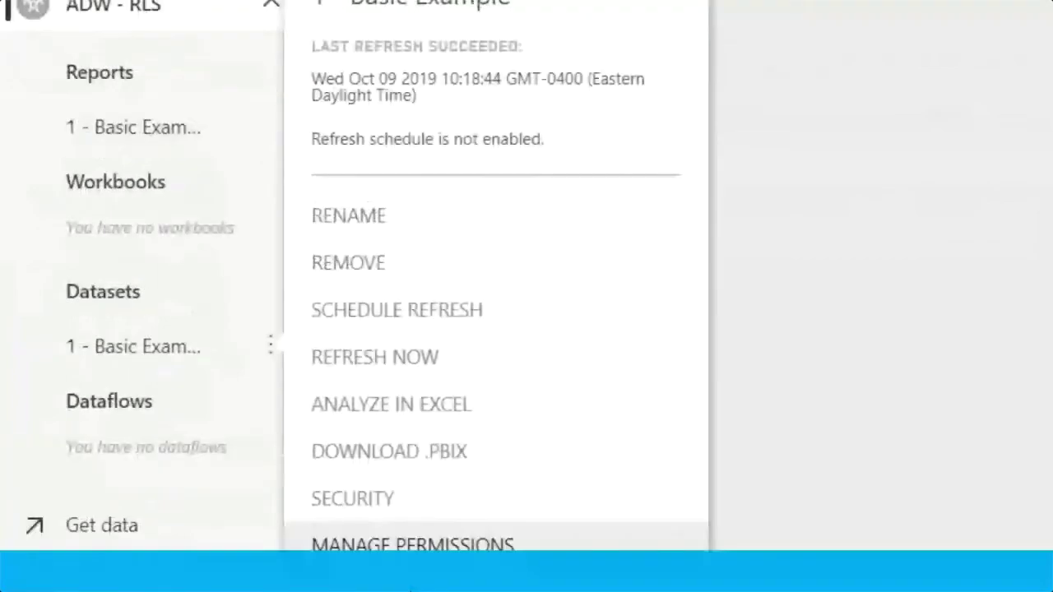
pyautogui.click(415, 501)
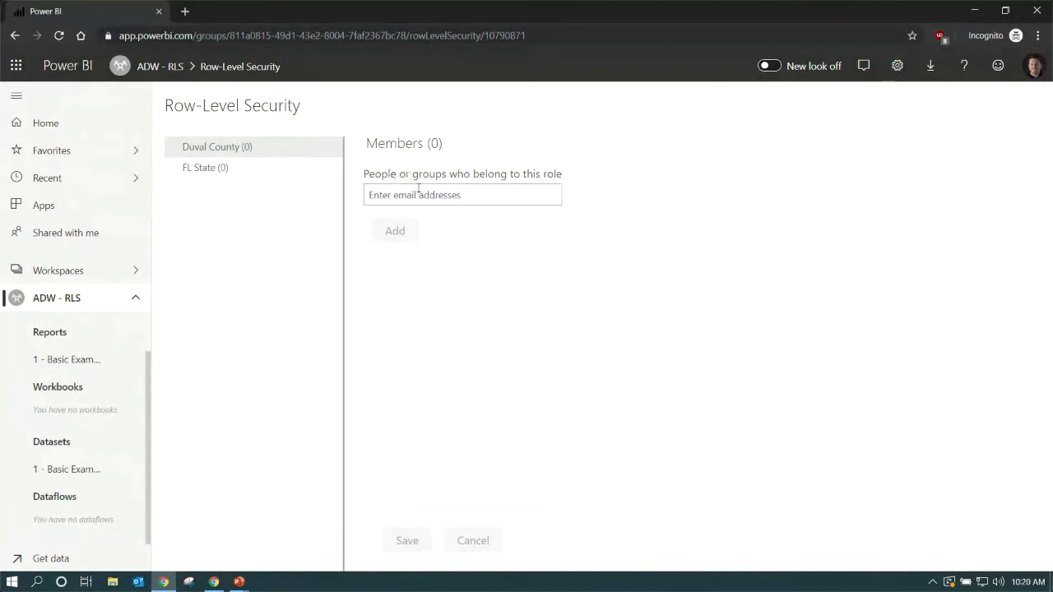
pyautogui.click(415, 192)
pyautogui.write('bkni')
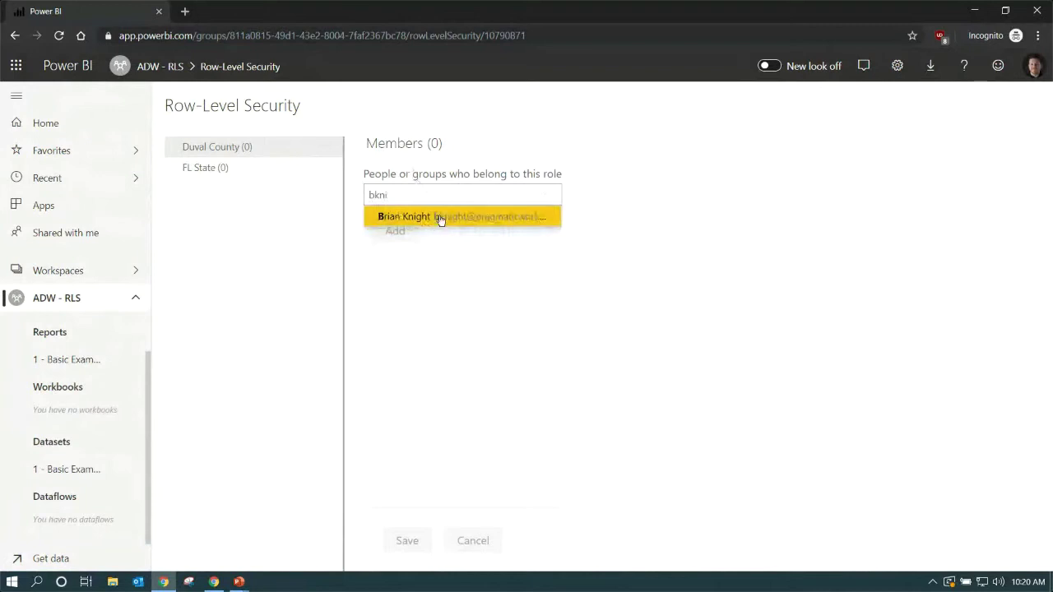
pyautogui.click(438, 220)
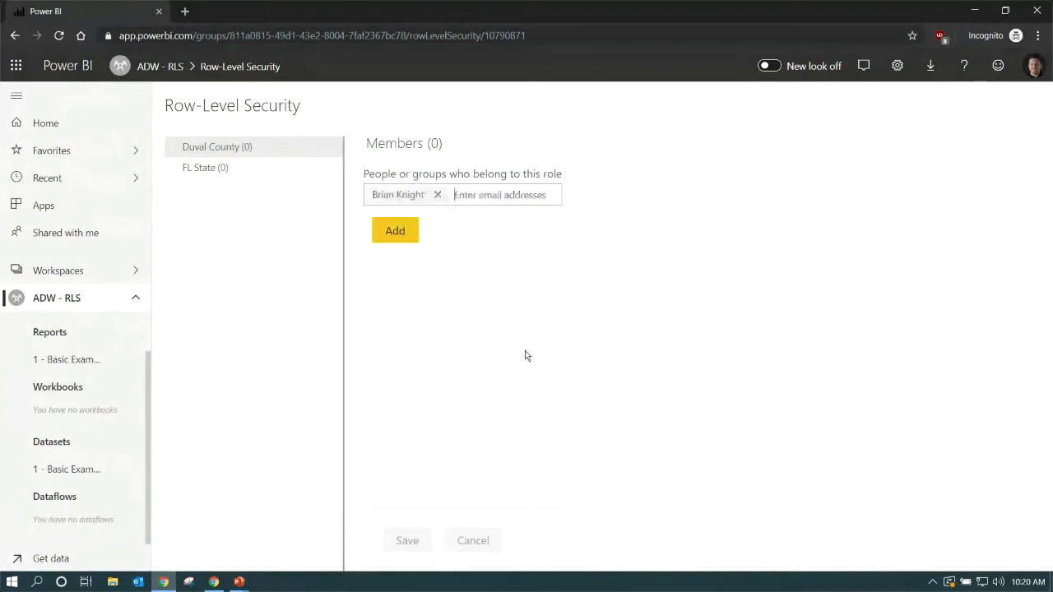
pyautogui.click(437, 195)
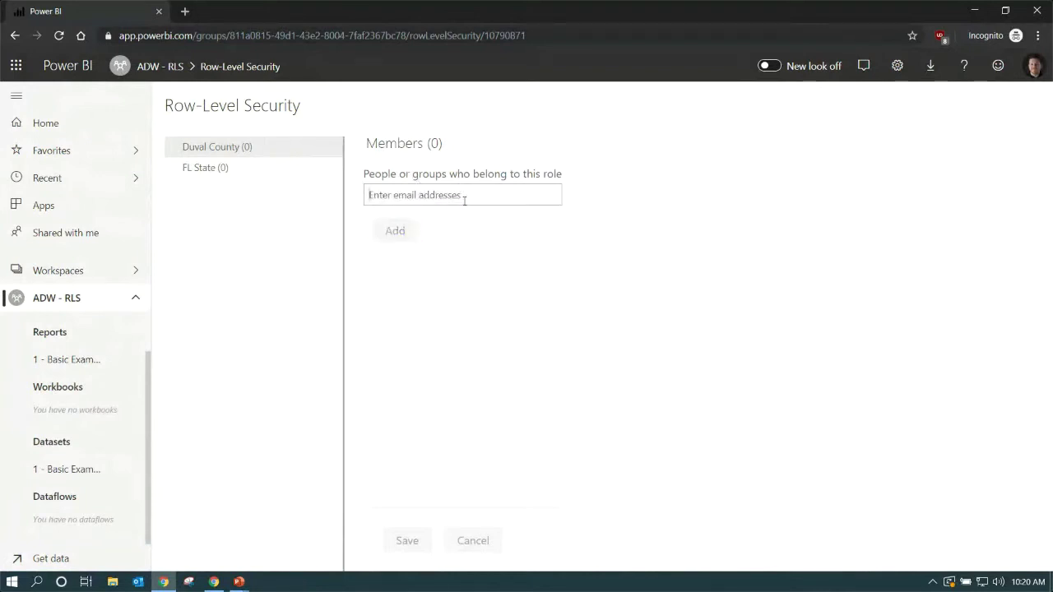
# Add Pragmatic Works Consulting as a member of the Duval County role and save the row-level security changes
pyautogui.write('pr')
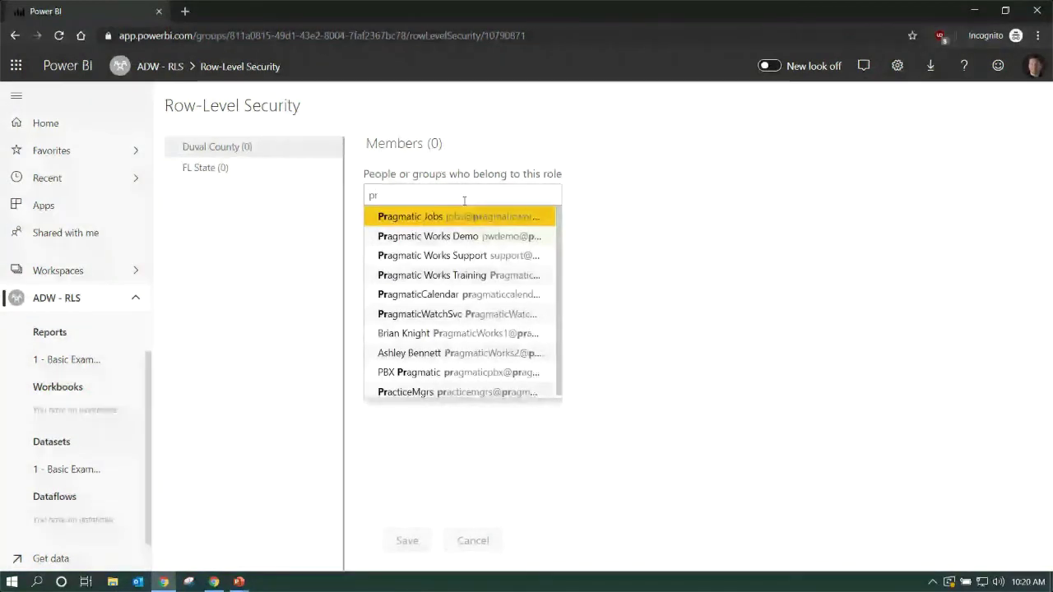
pyautogui.click(480, 284)
pyautogui.click(412, 249)
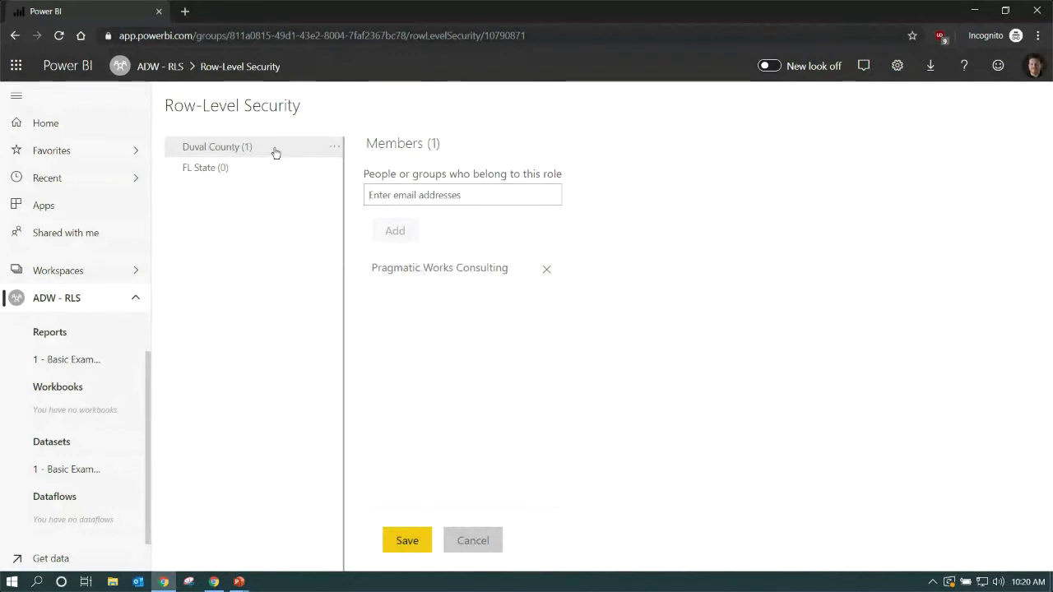
pyautogui.click(228, 175)
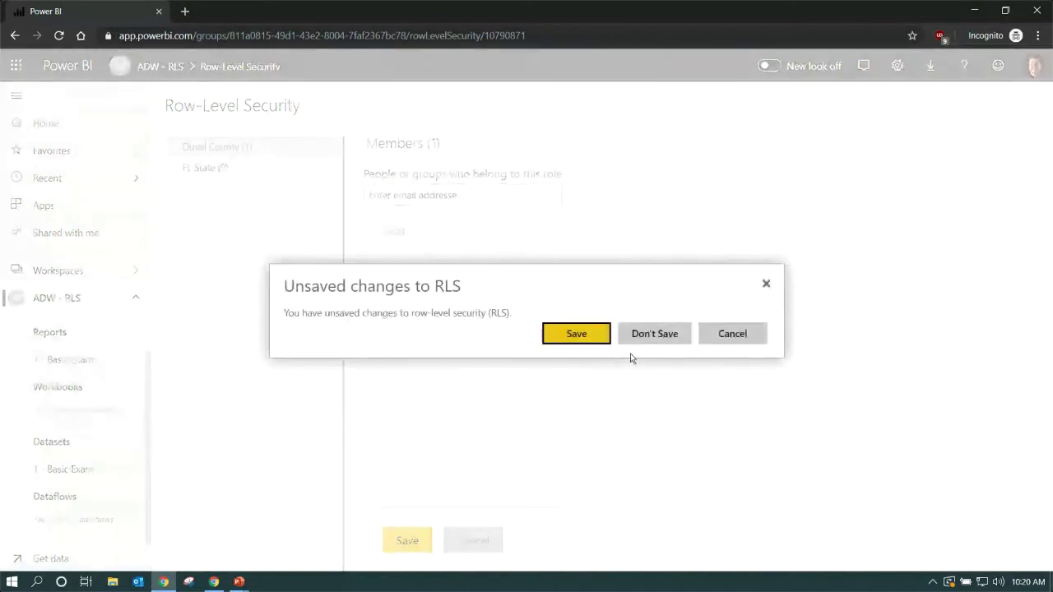
pyautogui.click(571, 338)
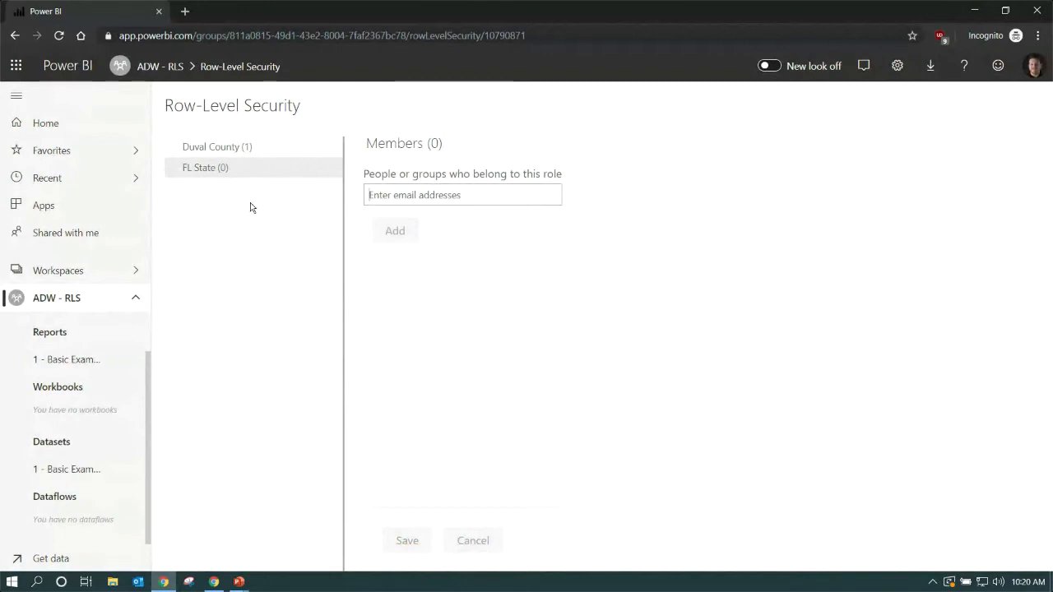
# Test the published 1 - Basic Example report as the Duval County role
pyautogui.click(264, 148)
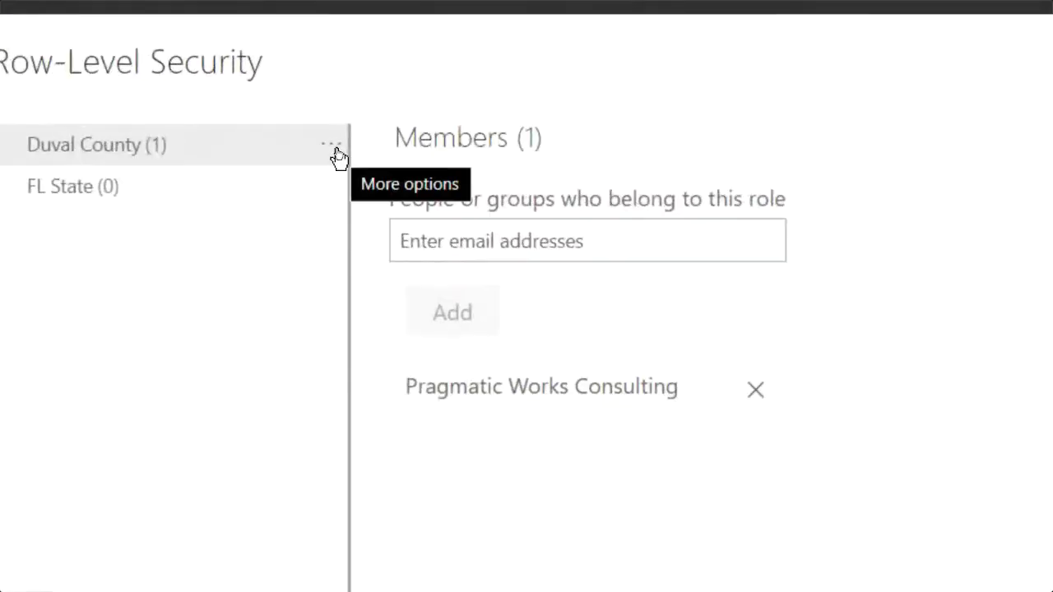
pyautogui.click(337, 149)
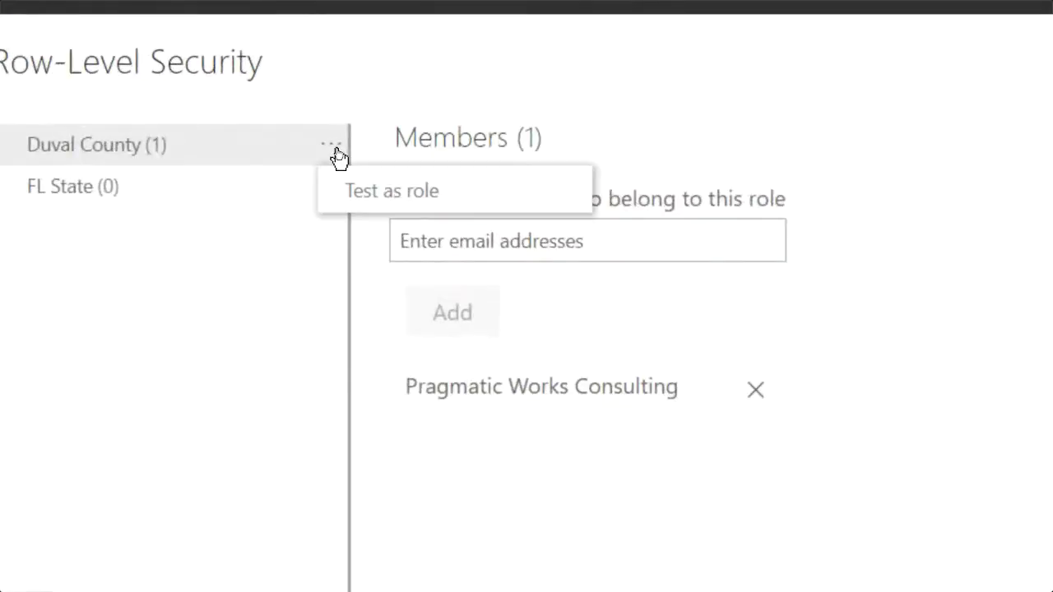
pyautogui.click(365, 204)
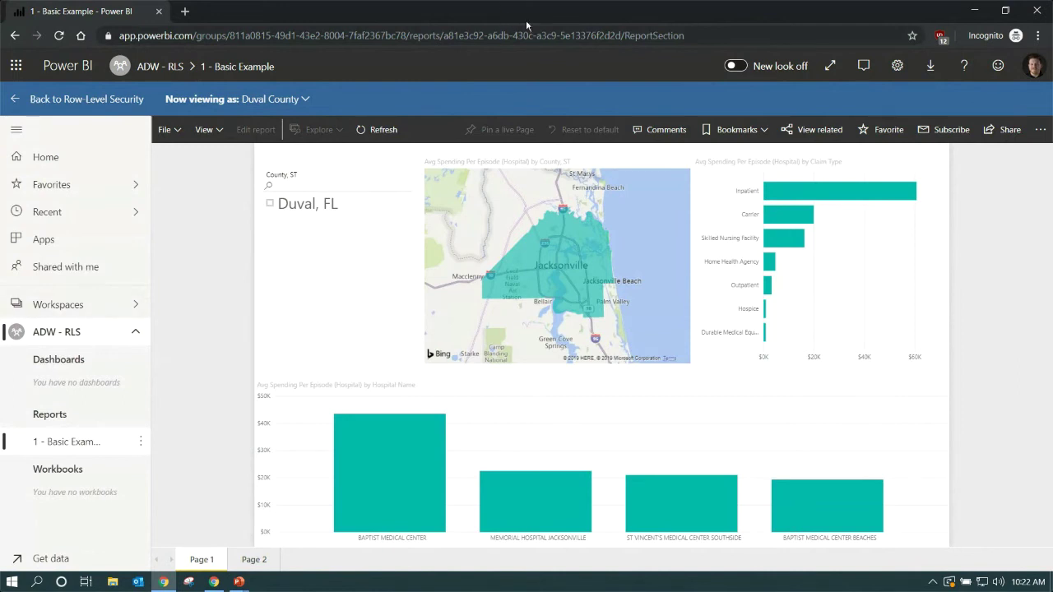
# Switch to the presentation and advance to the slide on problems with basic row level security
pyautogui.click(974, 10)
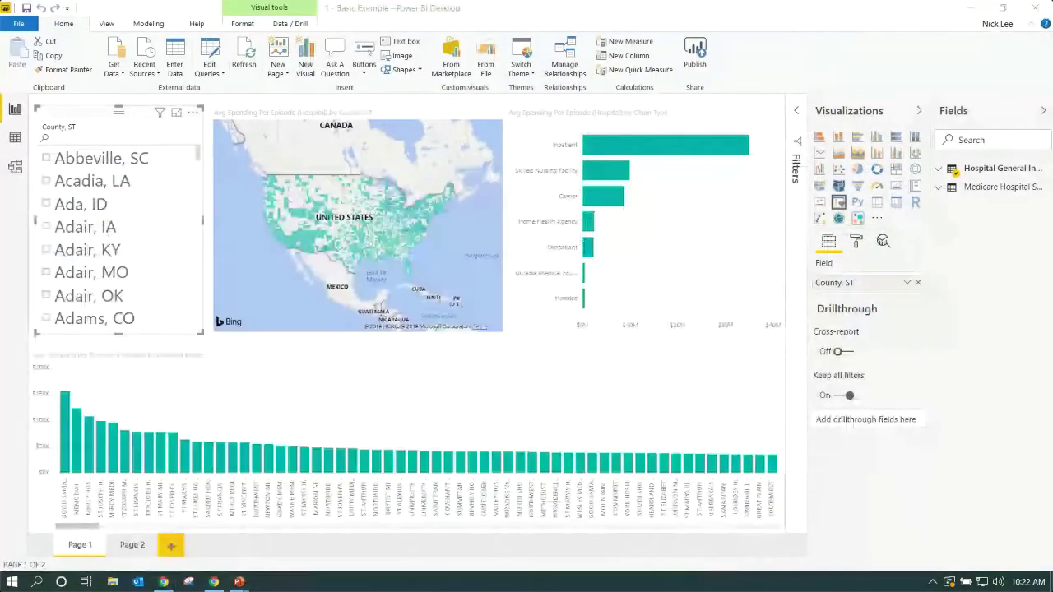
pyautogui.doubleClick(752, 12)
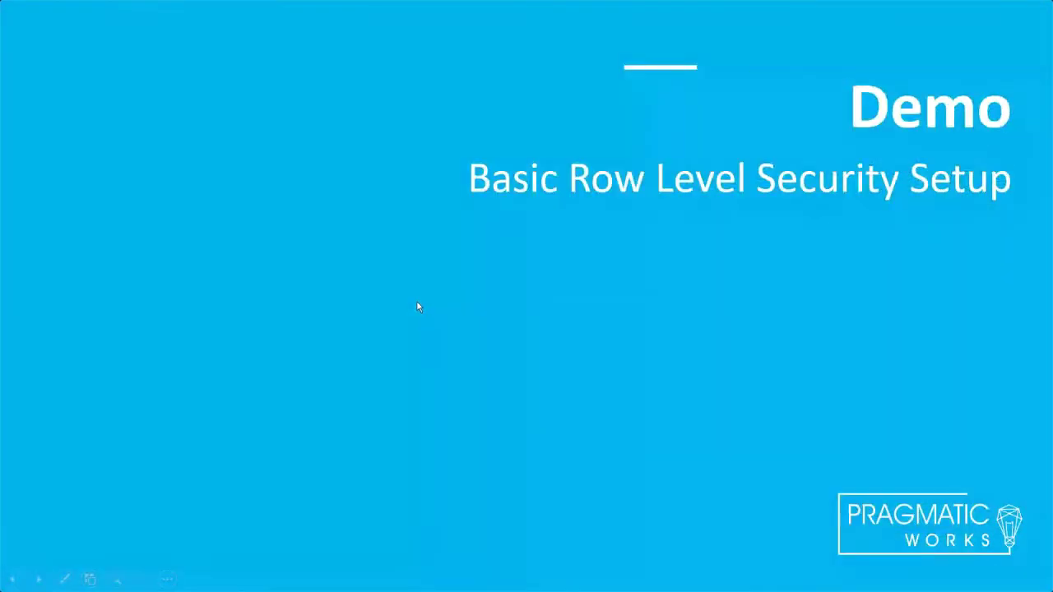
pyautogui.press('Right')
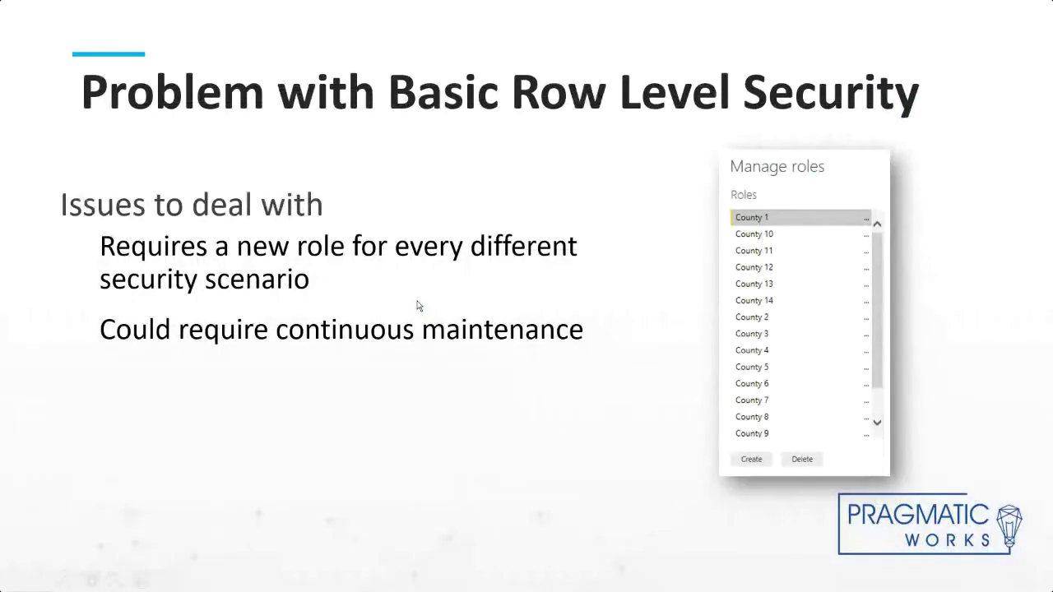
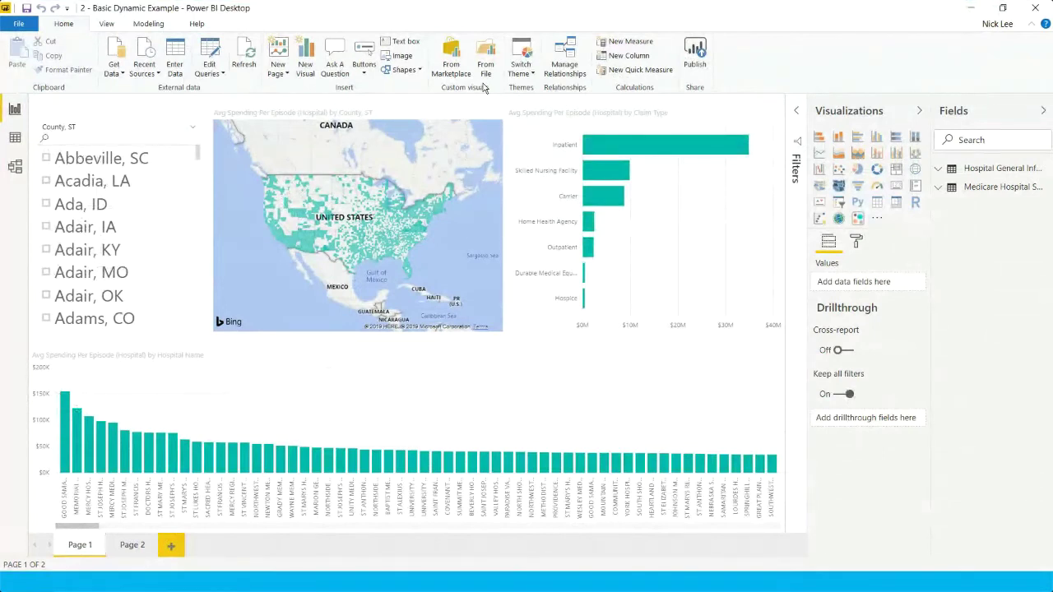
# In the 2 - Basic Dynamic Example file, examine the Doctor Name and Doctor Email columns of the Hospital General Information table
pyautogui.click(15, 137)
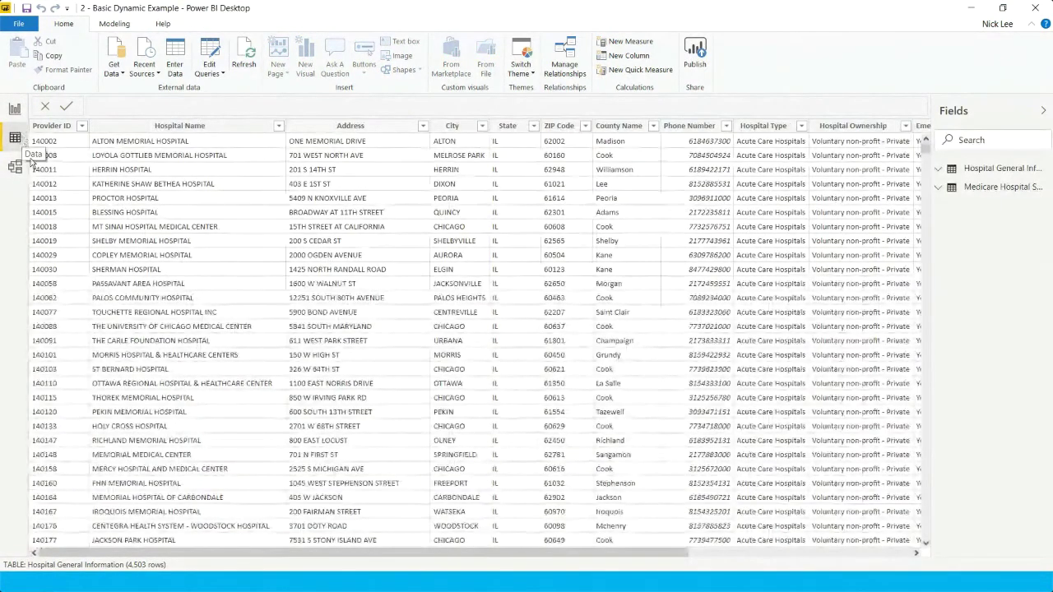
pyautogui.click(1009, 170)
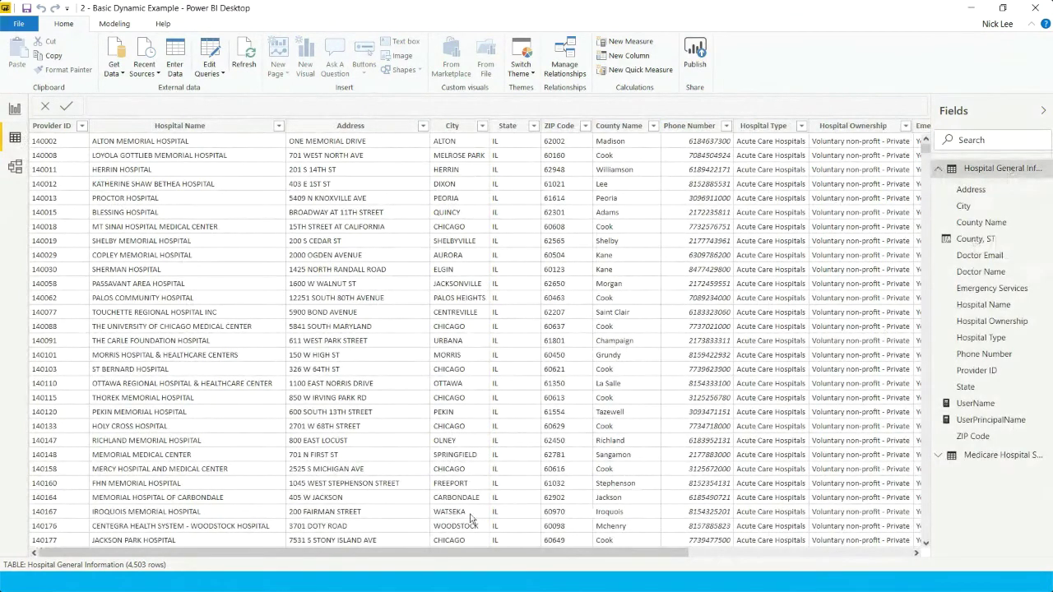
pyautogui.moveTo(484, 552); pyautogui.dragTo(715, 550)
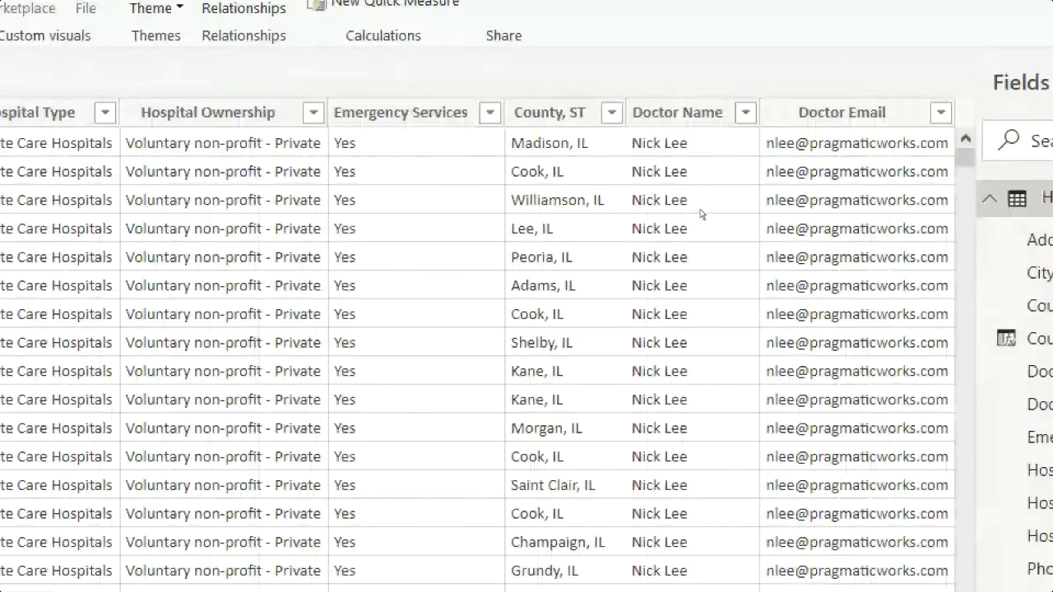
pyautogui.click(745, 112)
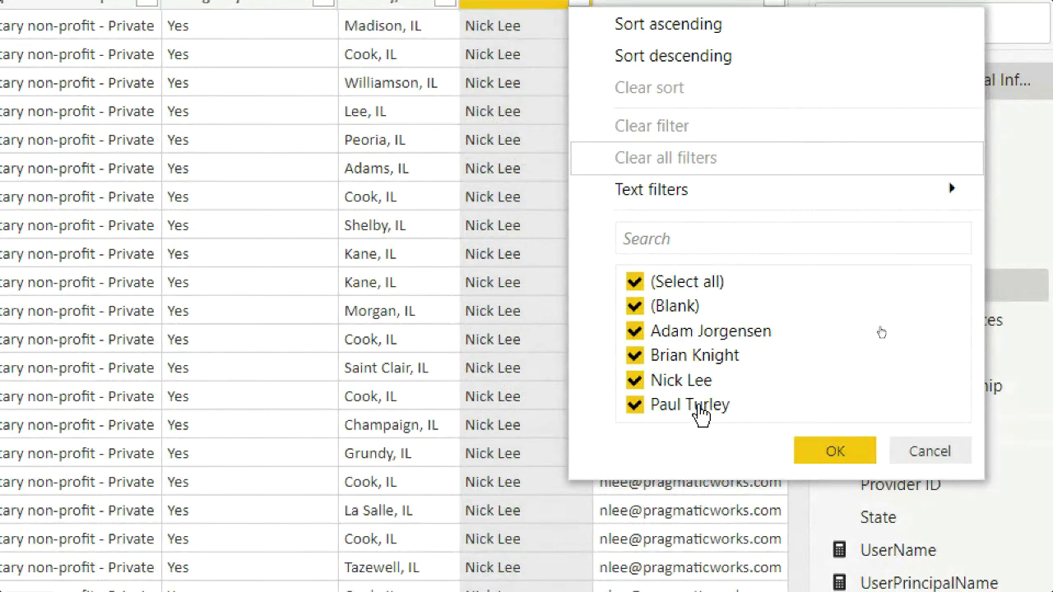
pyautogui.click(930, 451)
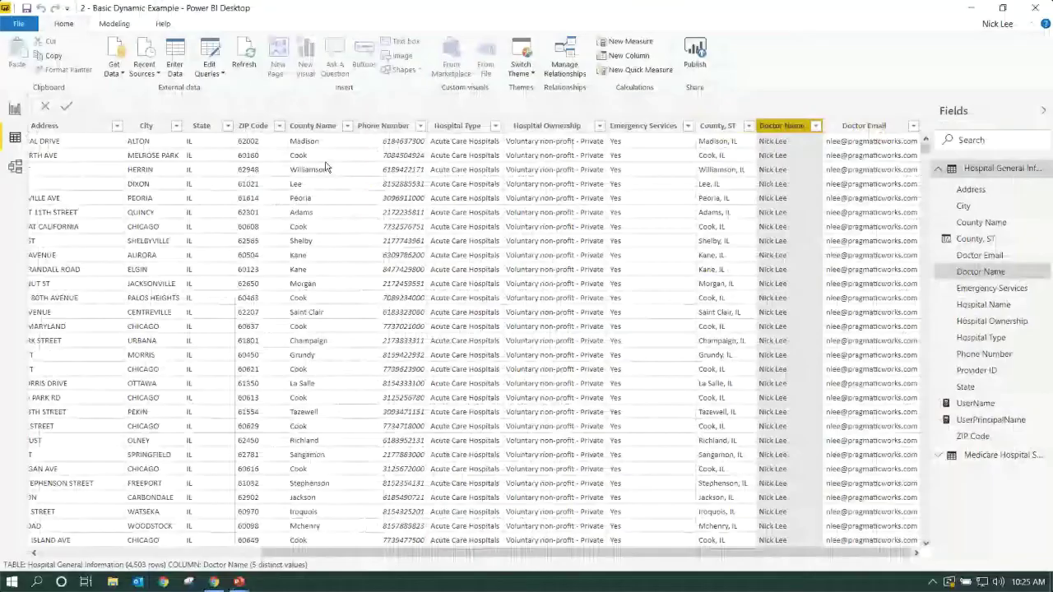
# Examine the model relationship between the Medicare Hospital Spending by Claim and Hospital General Information tables
pyautogui.click(15, 110)
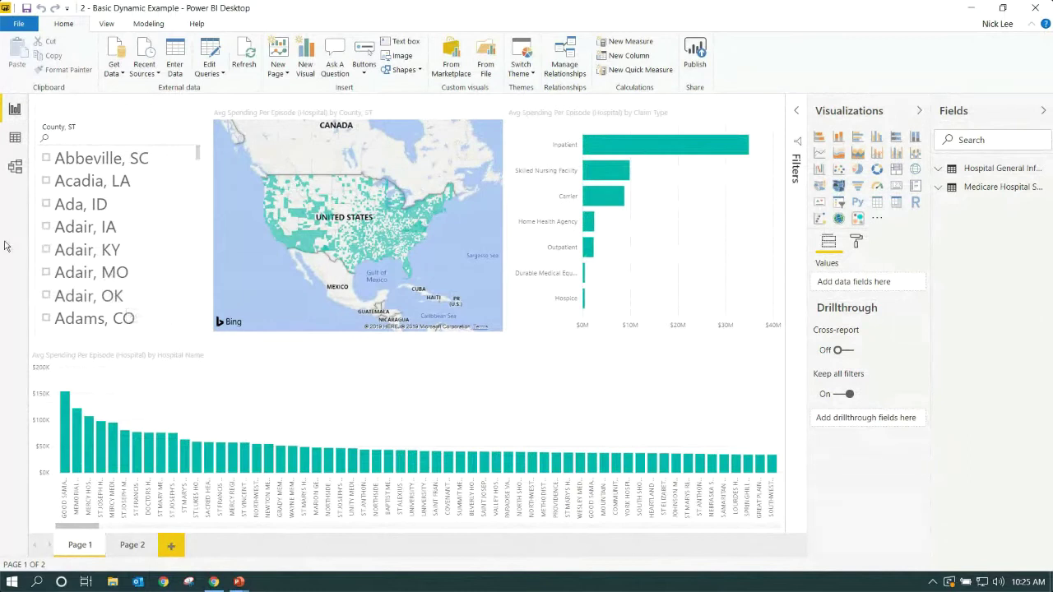
pyautogui.click(14, 168)
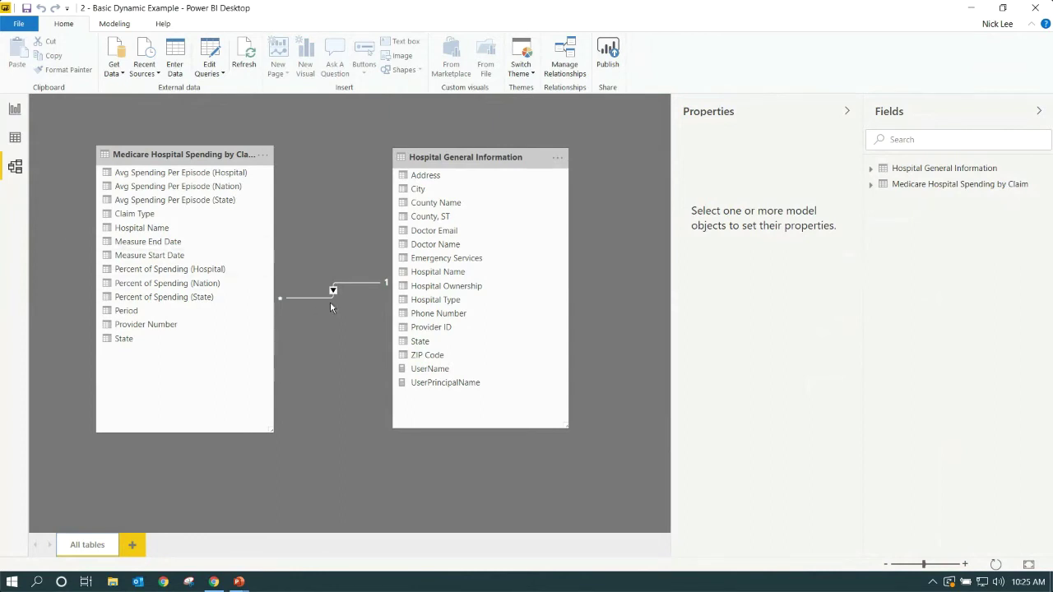
pyautogui.moveTo(335, 293)
pyautogui.moveTo(379, 358); pyautogui.dragTo(672, 461)
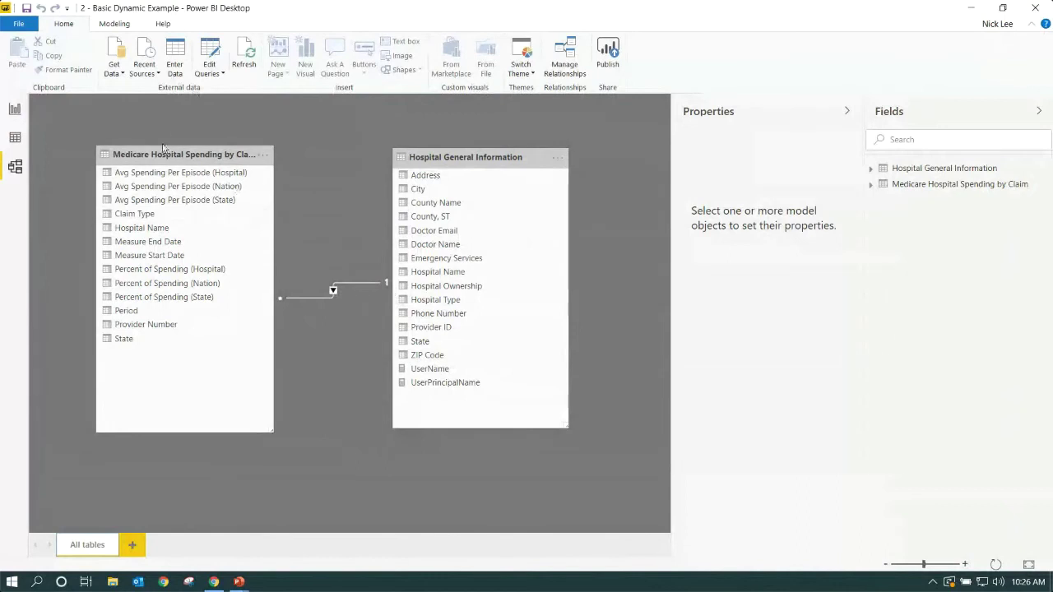
# Return to the report and create a security role named Dynamic Security
pyautogui.click(15, 109)
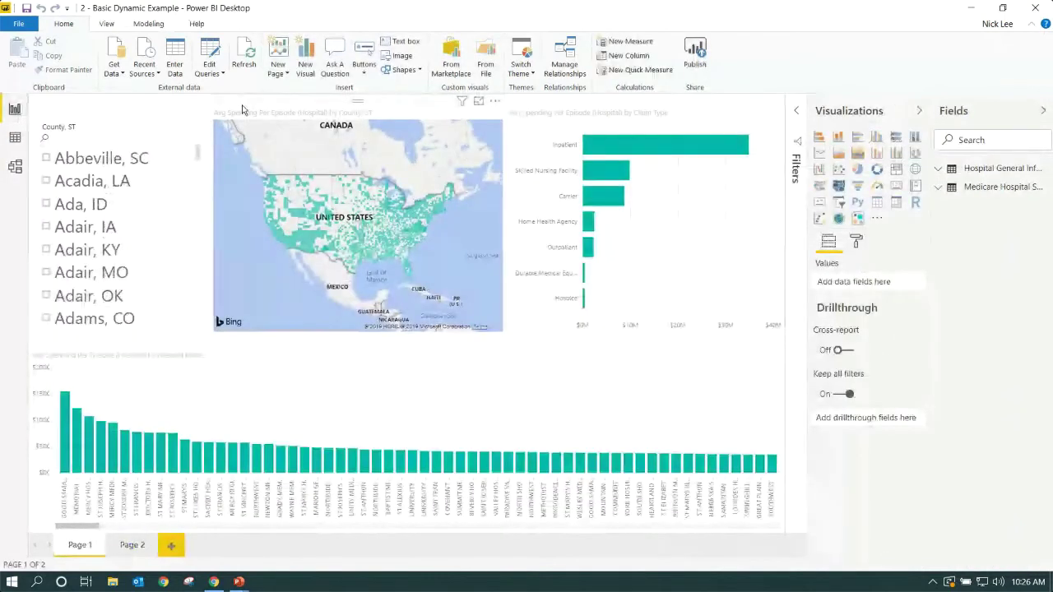
pyautogui.click(149, 24)
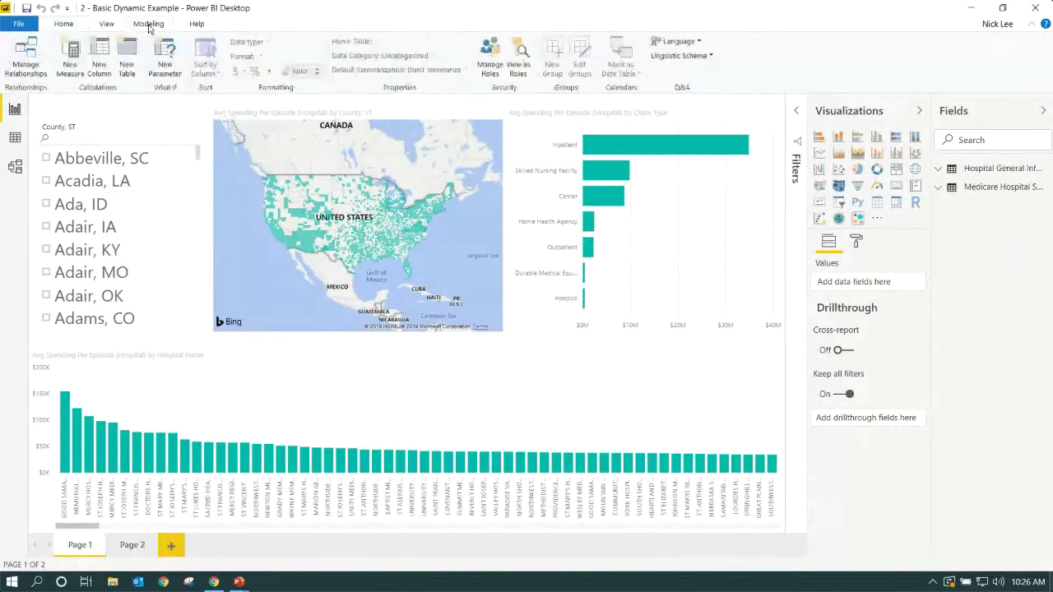
pyautogui.click(492, 42)
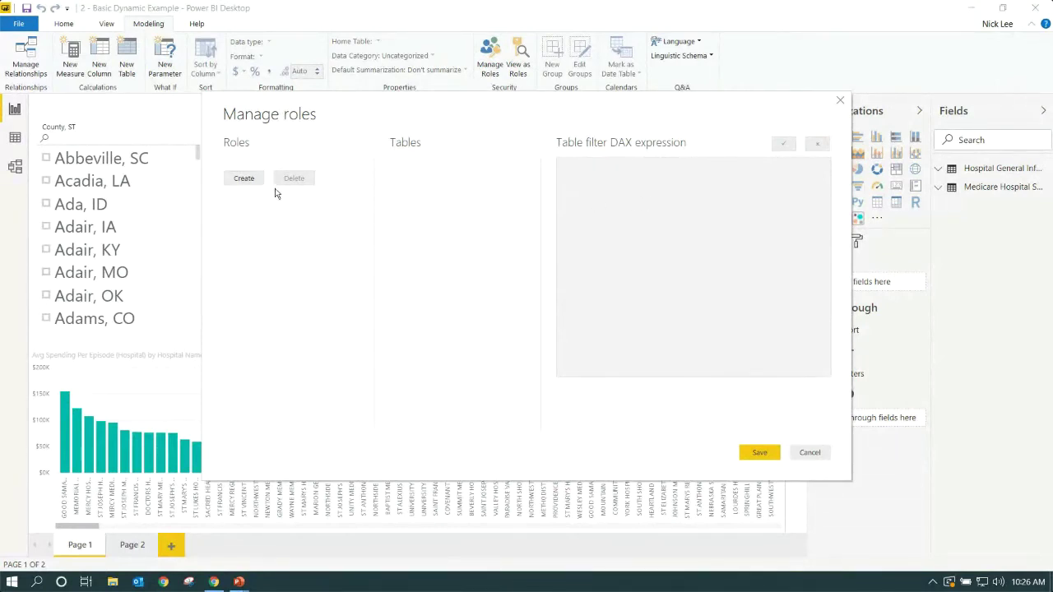
pyautogui.click(246, 182)
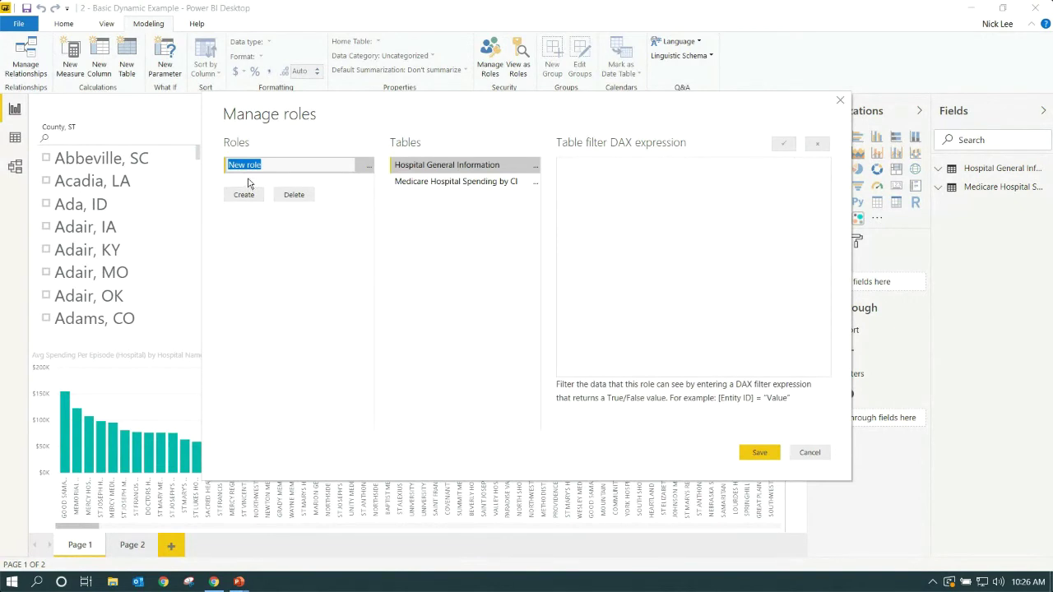
pyautogui.write('Dy')
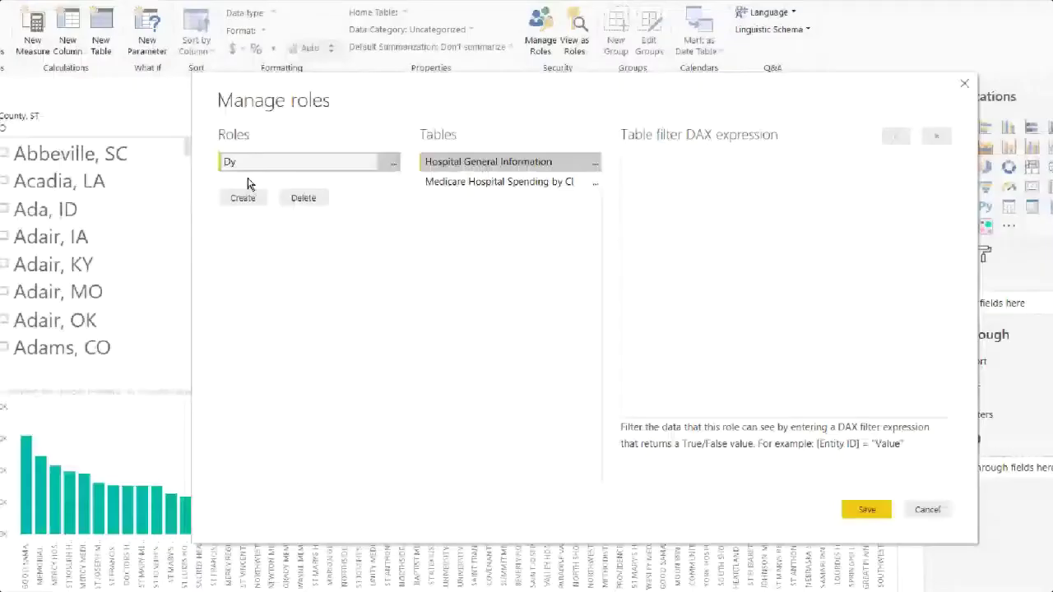
pyautogui.write('namic Security')
pyautogui.press('Return')
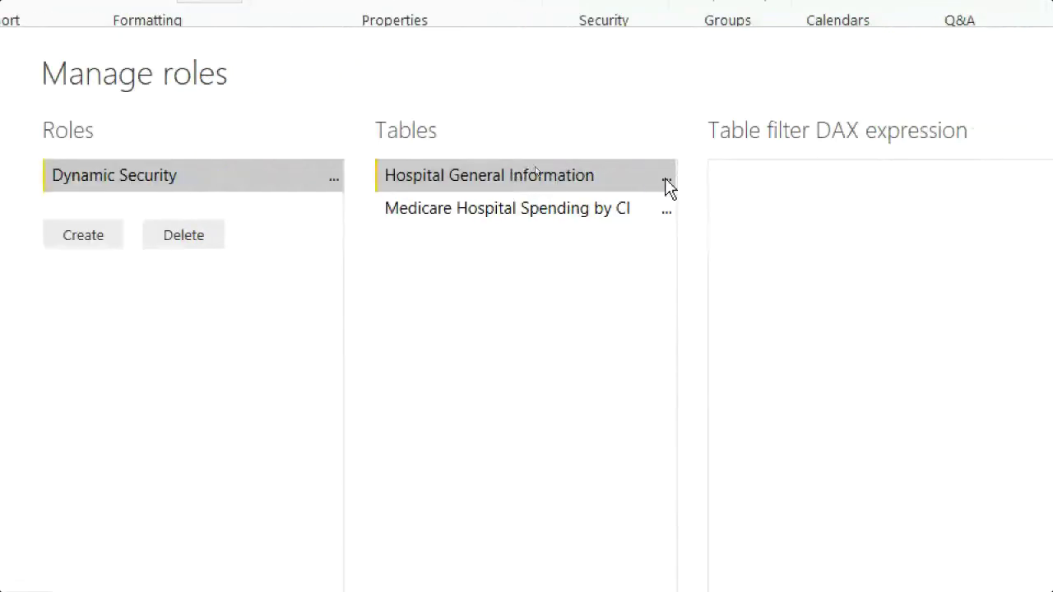
# Filter Hospital General Information for the Dynamic Security role with [Doctor Email] = USERPRINCIPALNAME() and save the roles
pyautogui.click(666, 183)
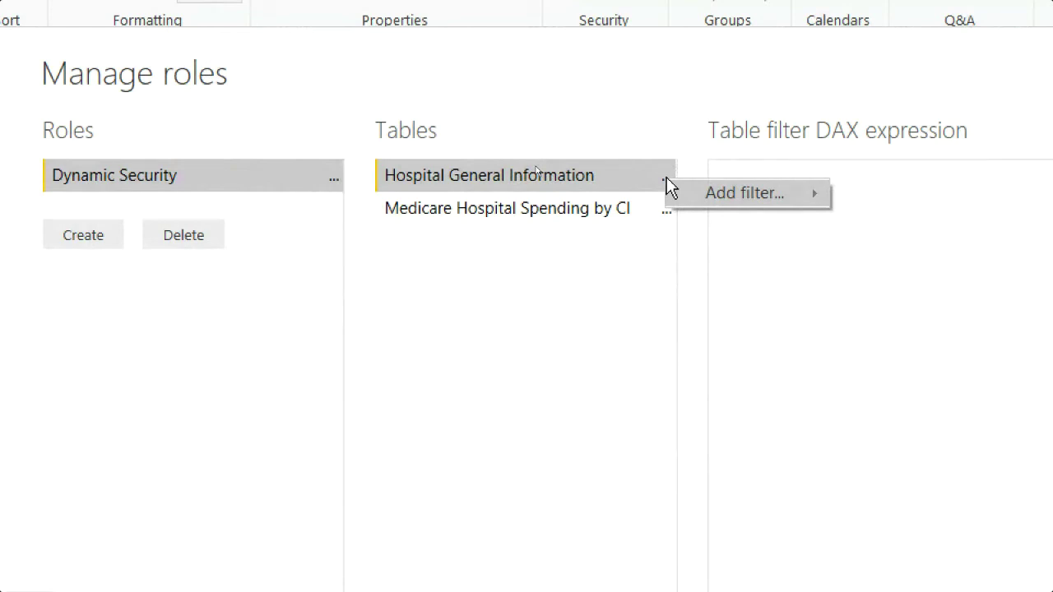
pyautogui.moveTo(720, 194)
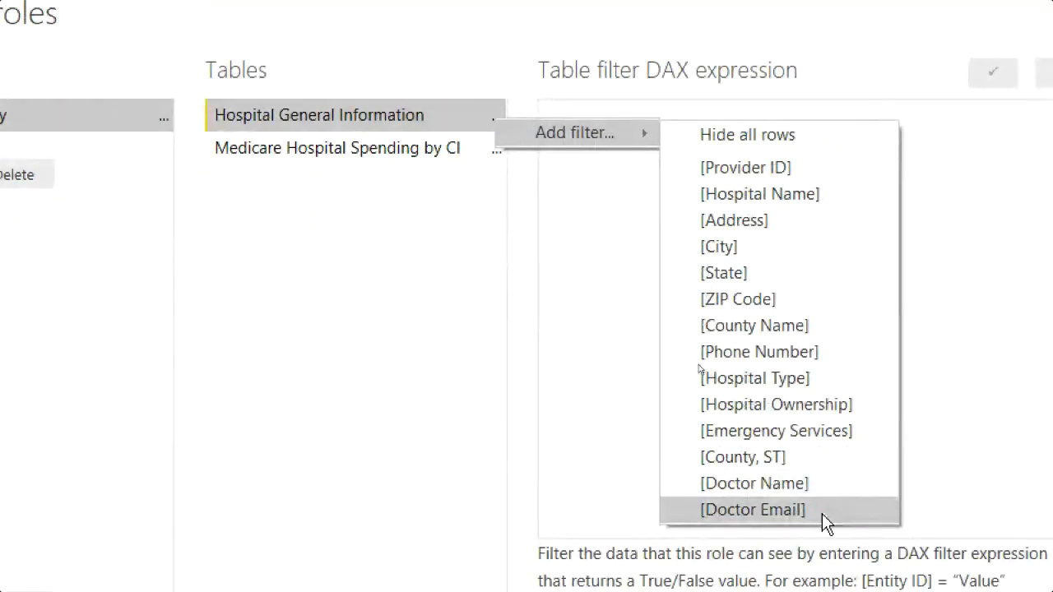
pyautogui.click(822, 512)
pyautogui.click(821, 511)
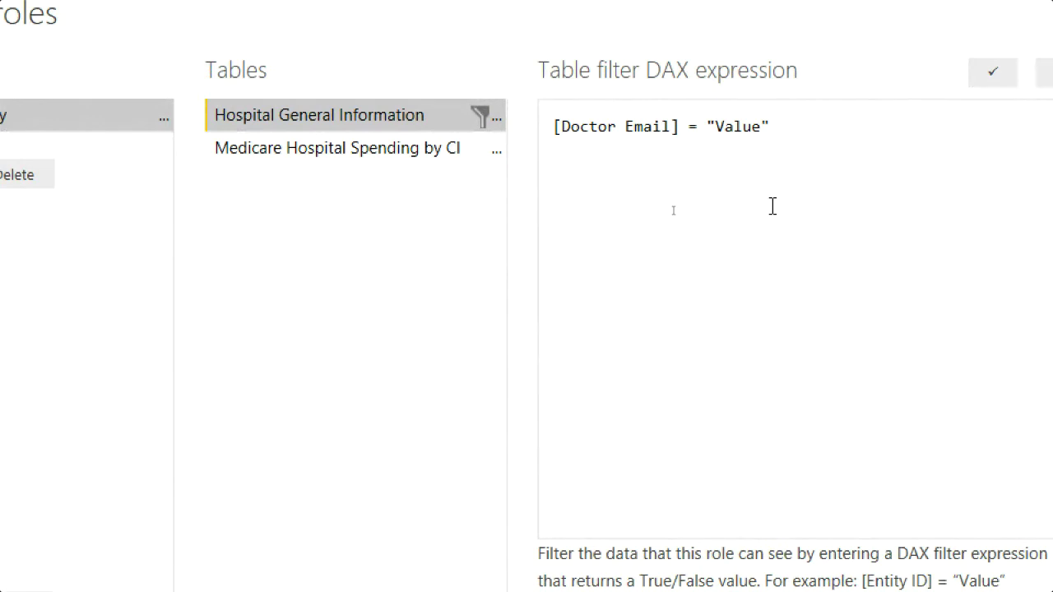
pyautogui.doubleClick(740, 126)
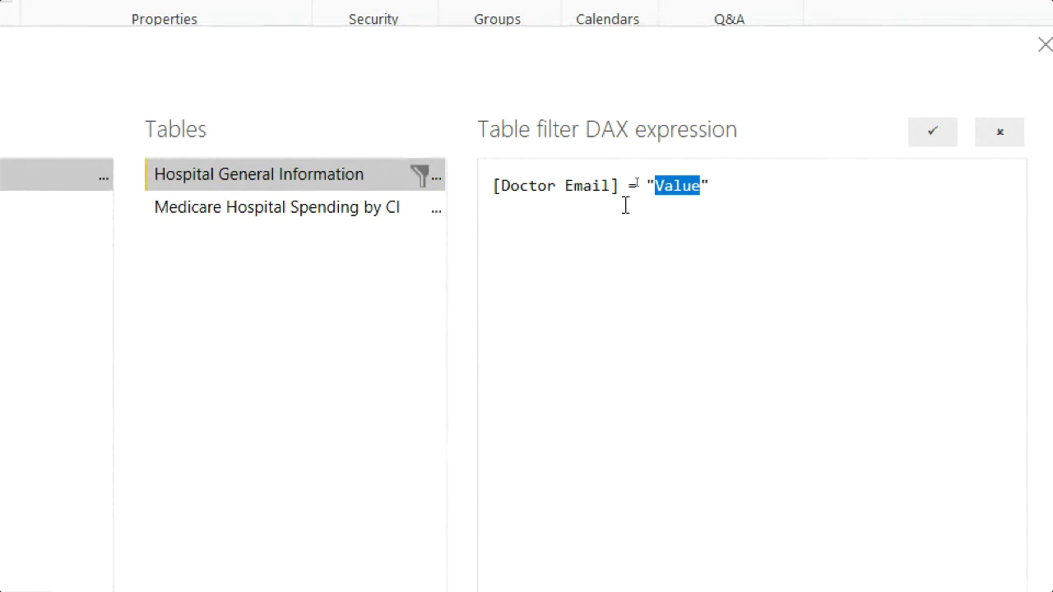
pyautogui.click(707, 187)
pyautogui.moveTo(707, 188); pyautogui.dragTo(651, 190)
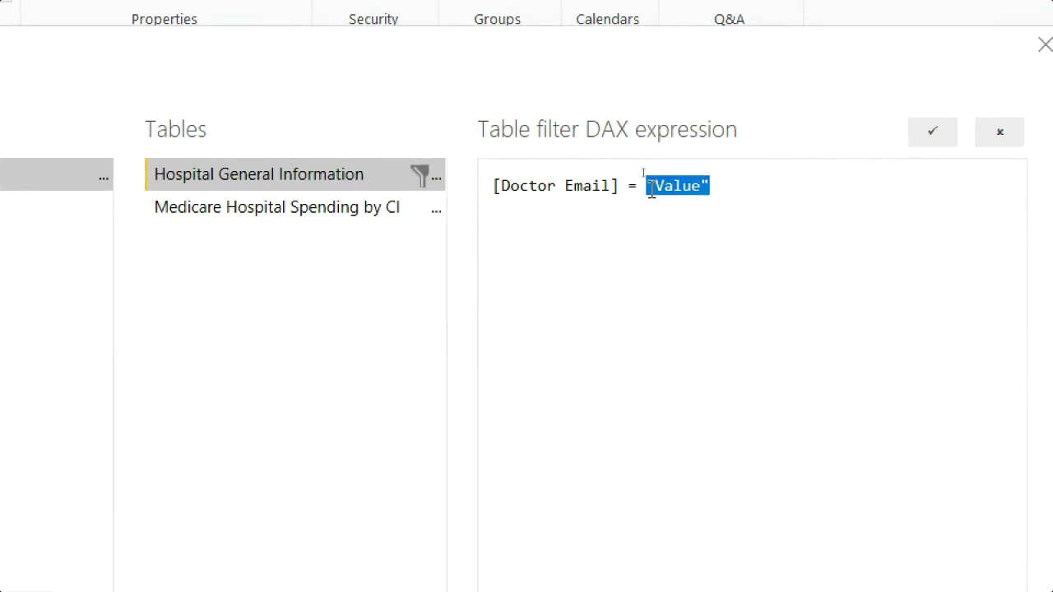
pyautogui.press('BackSpace')
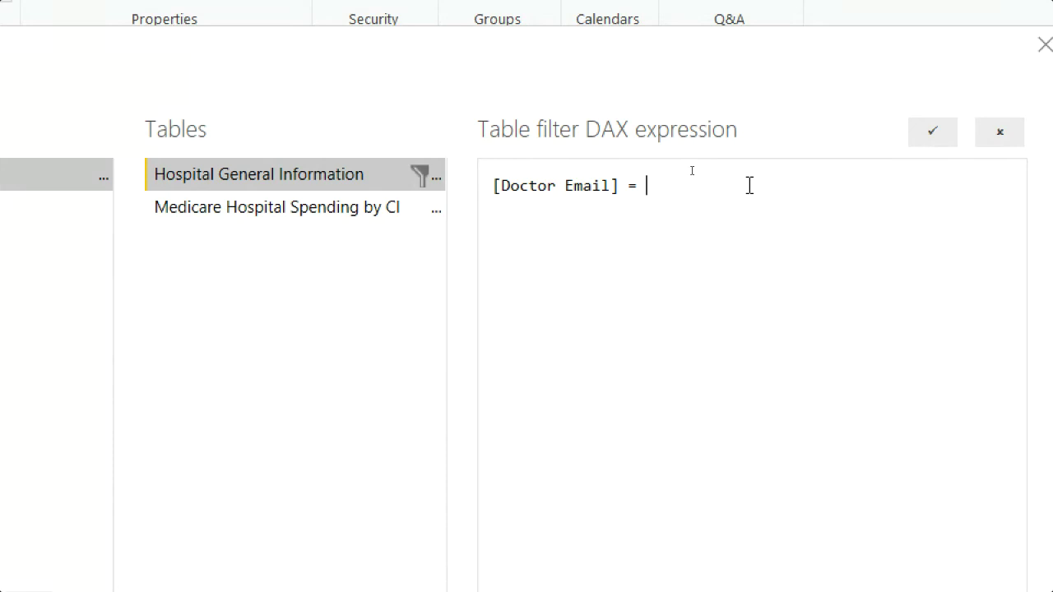
pyautogui.write('USERPRINCIPALNAME()')
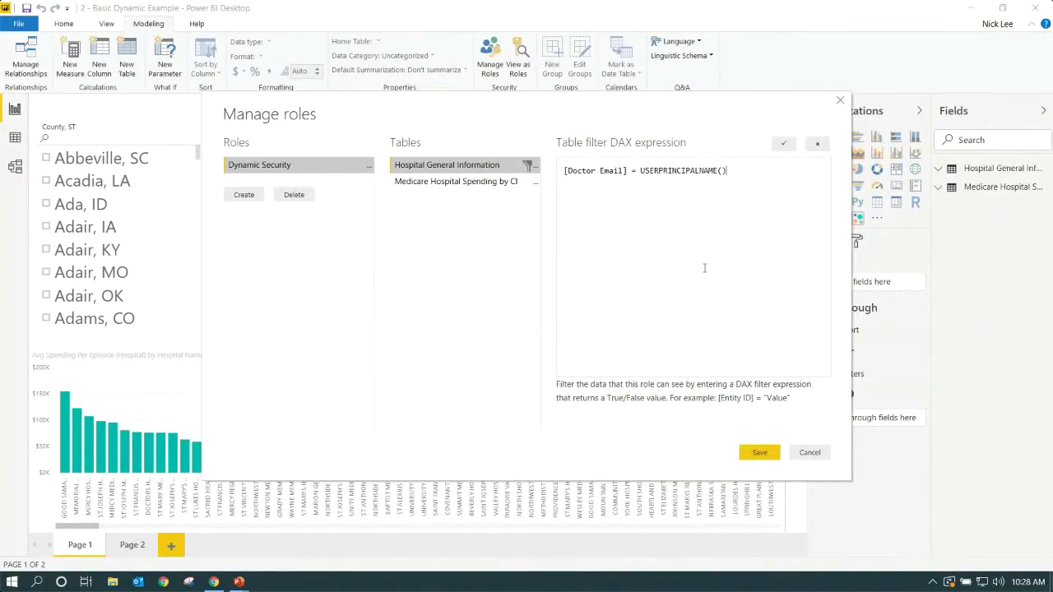
pyautogui.click(762, 453)
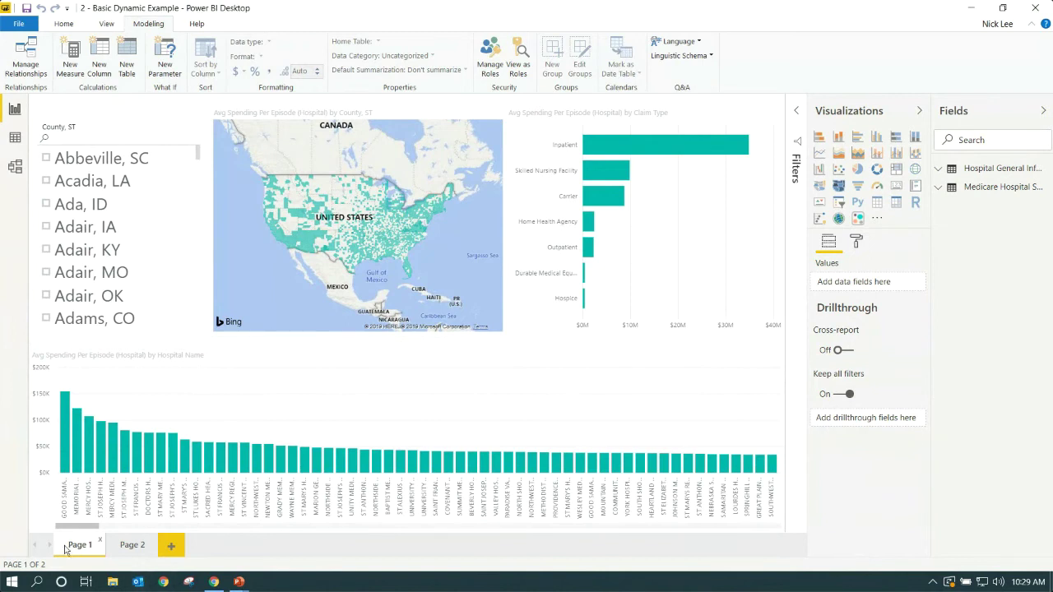
# Look at the UserName and UserPrincipalName cards on Page 2 of the report, selecting the UserPrincipalName card
pyautogui.click(120, 548)
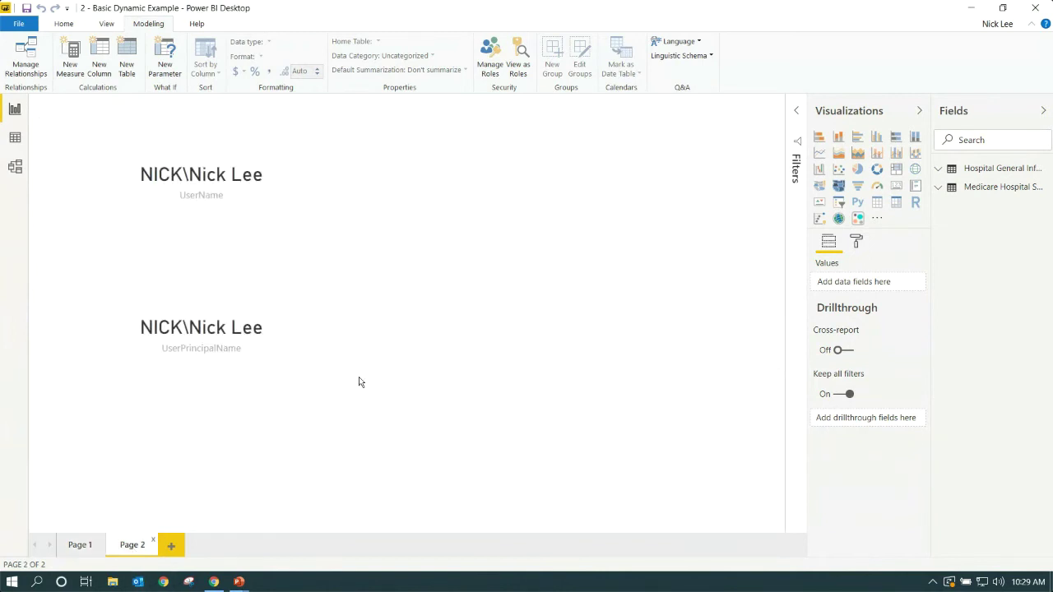
pyautogui.click(322, 353)
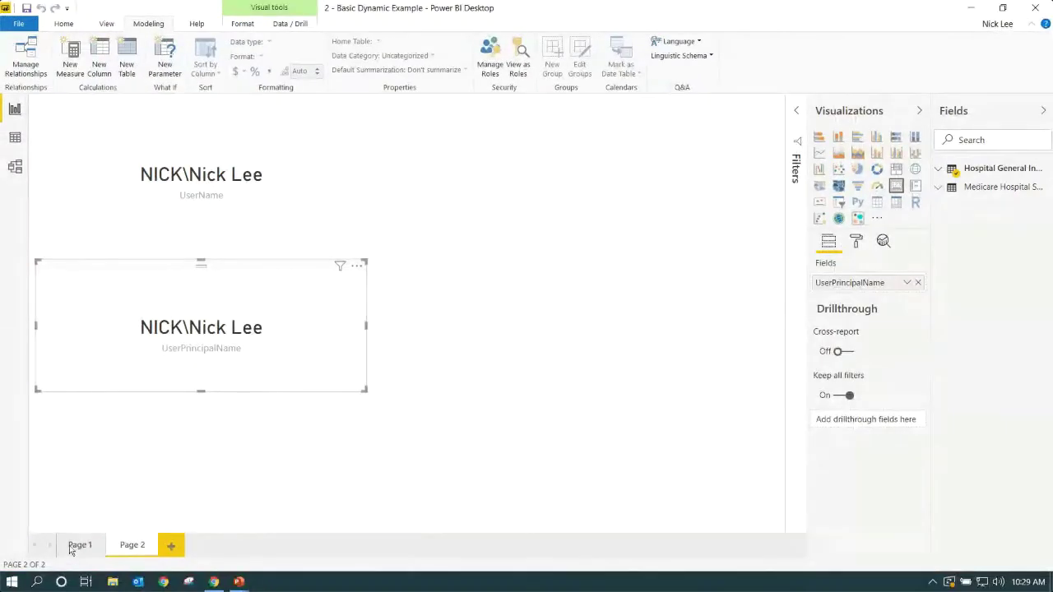
# Save the report changes and publish 2 - Basic Dynamic Example to the ADW - RLS workspace
pyautogui.click(74, 546)
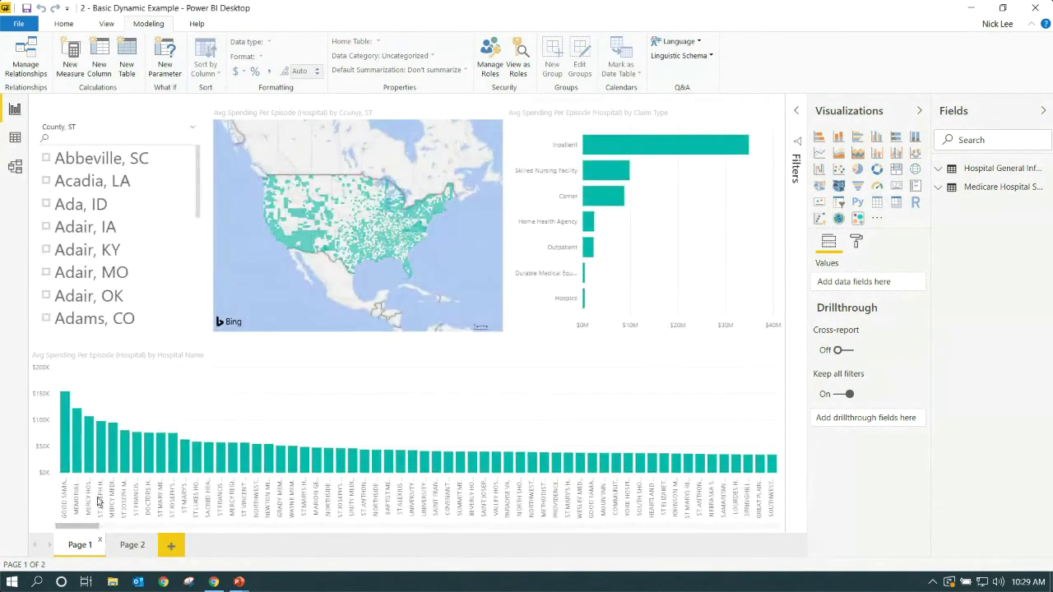
pyautogui.click(129, 546)
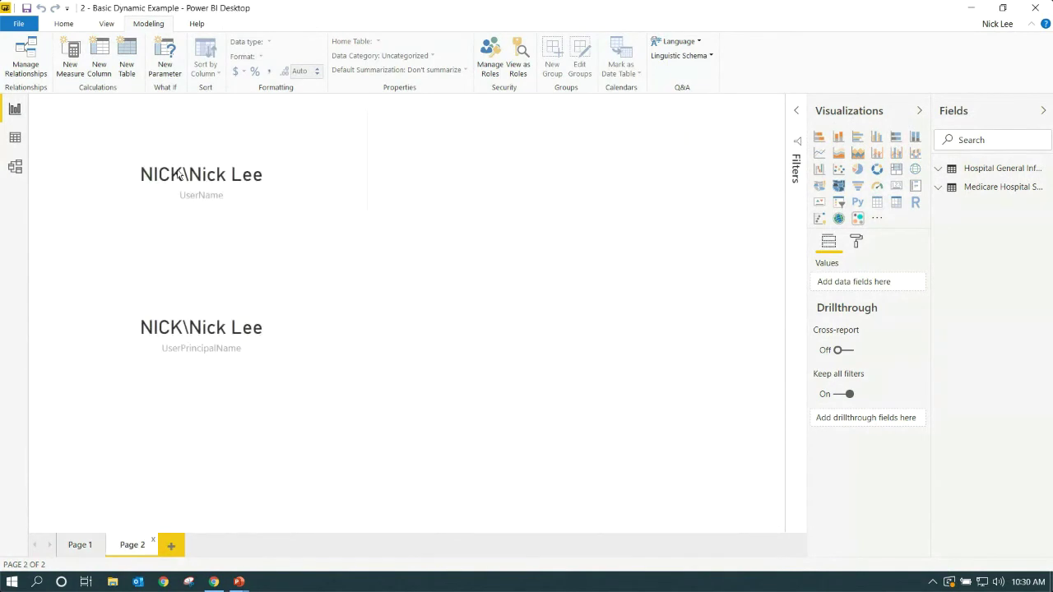
pyautogui.click(73, 25)
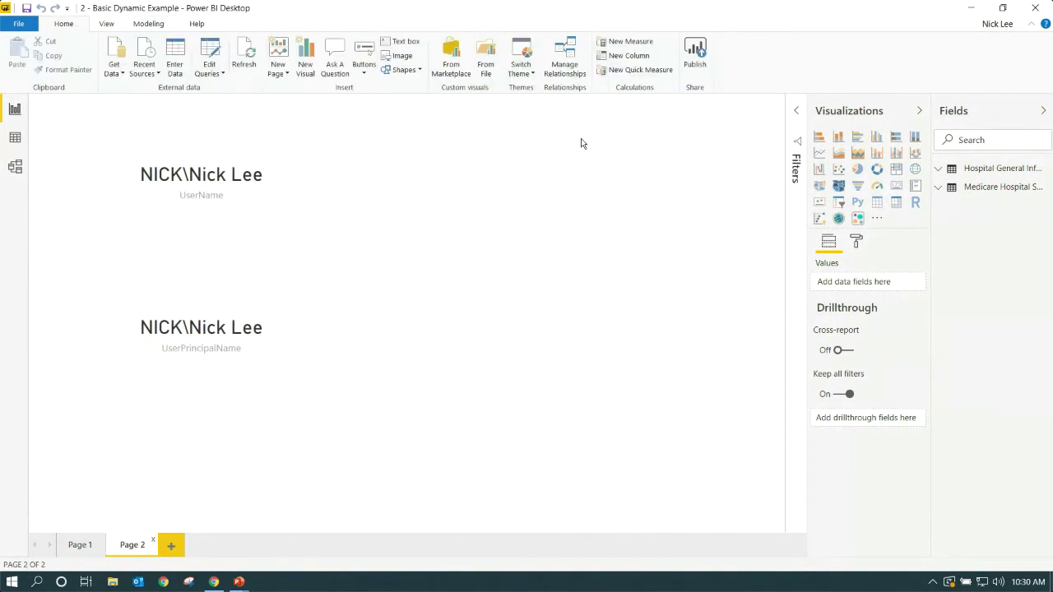
pyautogui.click(698, 57)
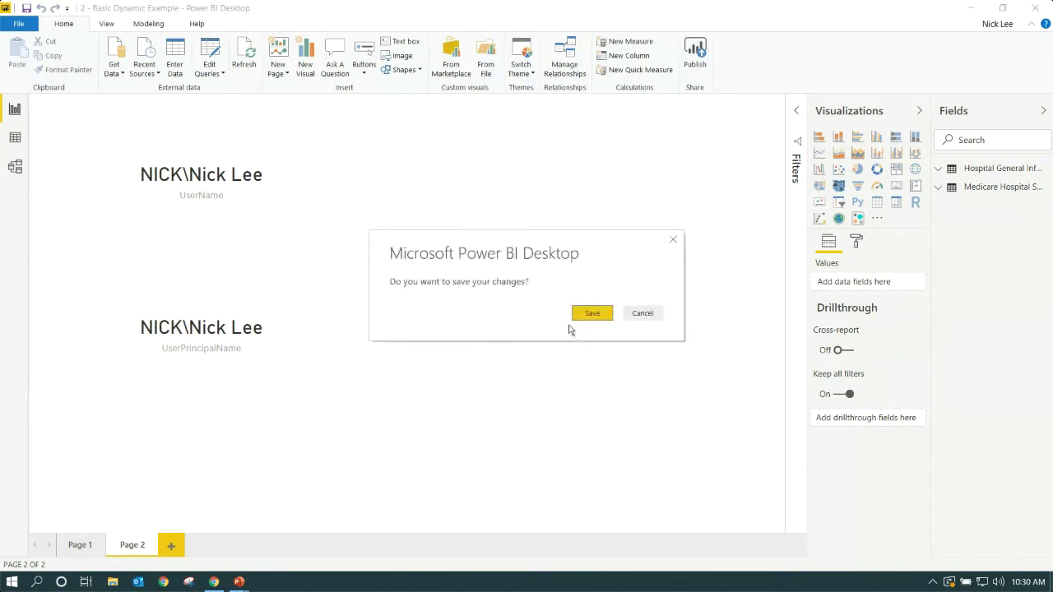
pyautogui.click(588, 313)
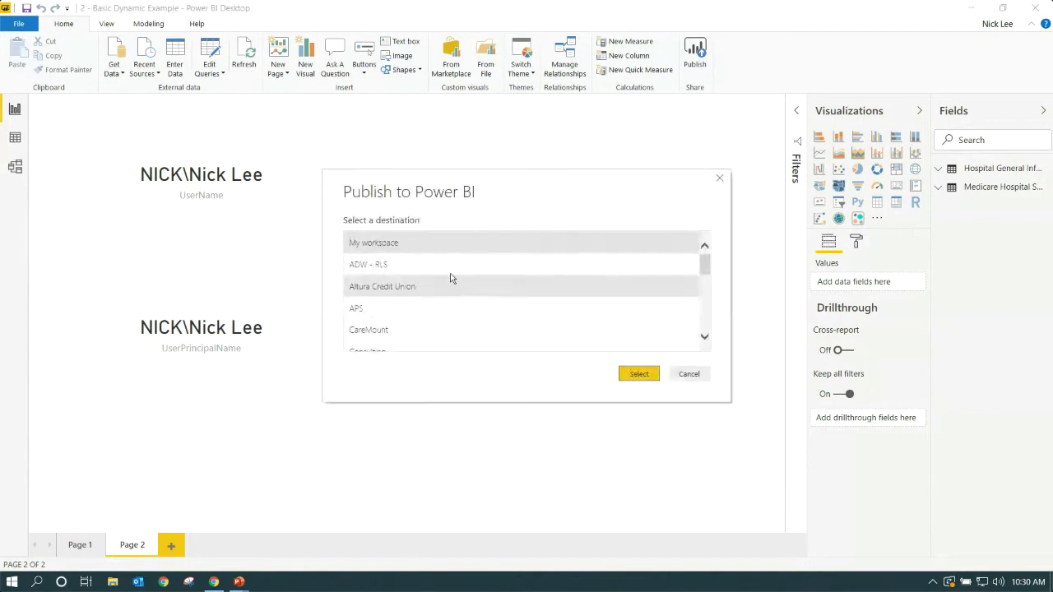
pyautogui.click(449, 273)
pyautogui.click(638, 374)
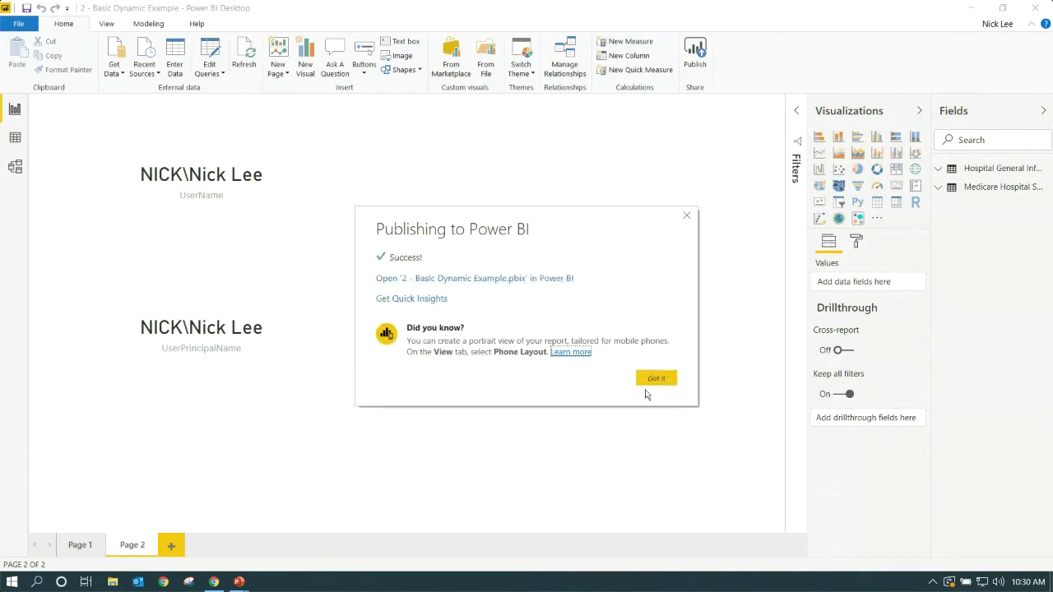
pyautogui.click(662, 378)
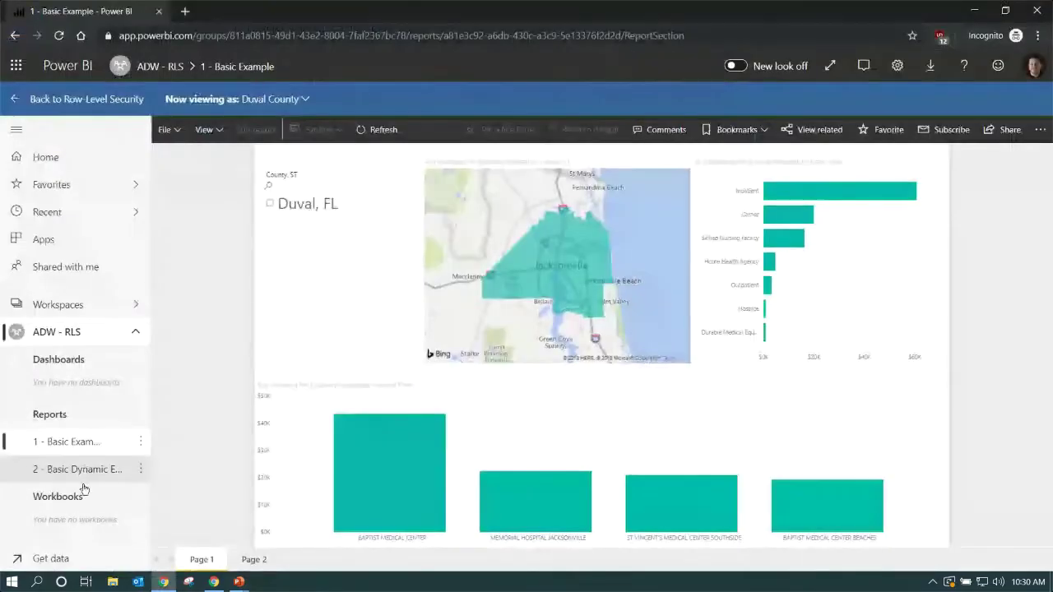
# View Page 2 and Page 1 of the published 2 - Basic Dynamic Example report in the Power BI service
pyautogui.click(95, 470)
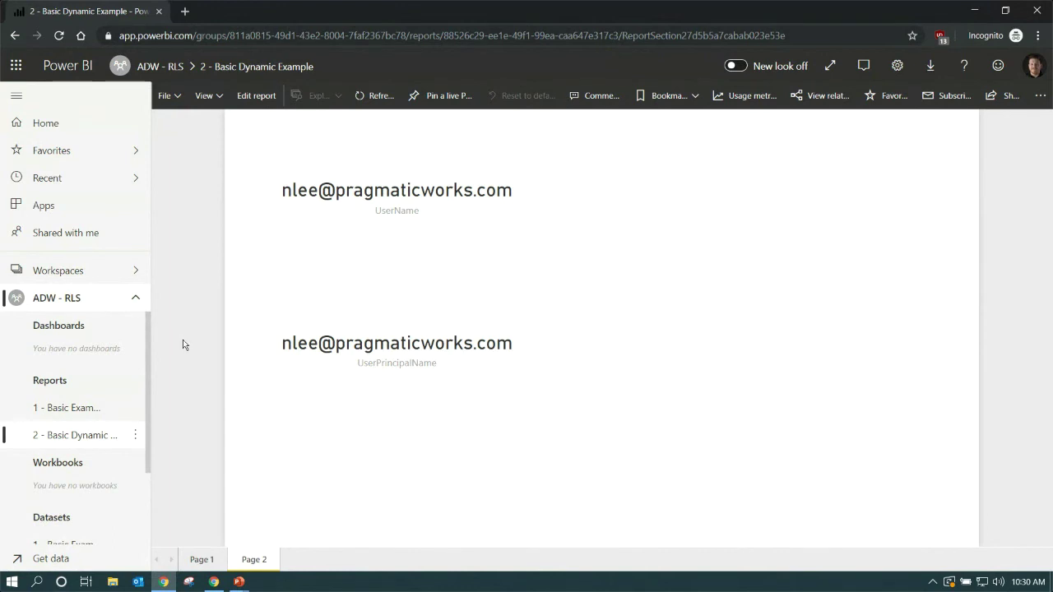
pyautogui.click(202, 559)
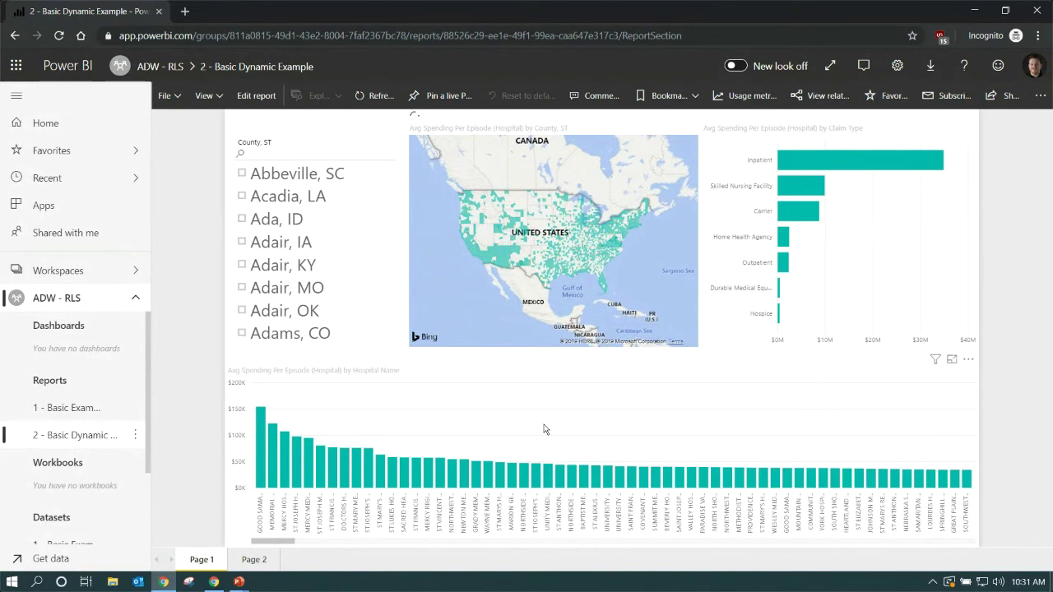
# Open the row-level security settings of the 2 - Basic Dynamic Example dataset in the ADW - RLS workspace
pyautogui.scroll(-2, 120, 491)
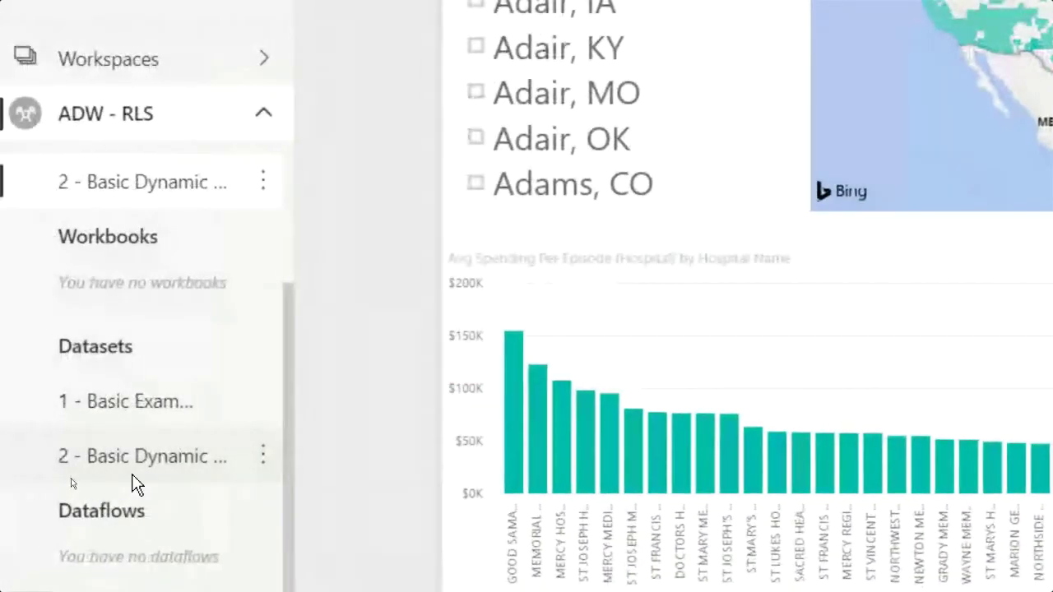
pyautogui.click(186, 169)
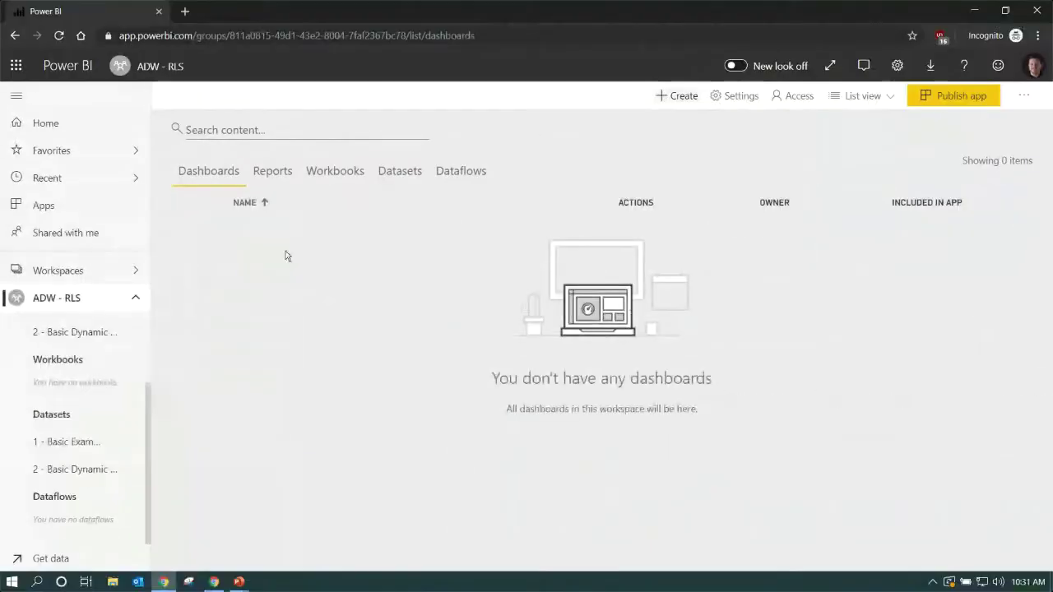
pyautogui.click(401, 172)
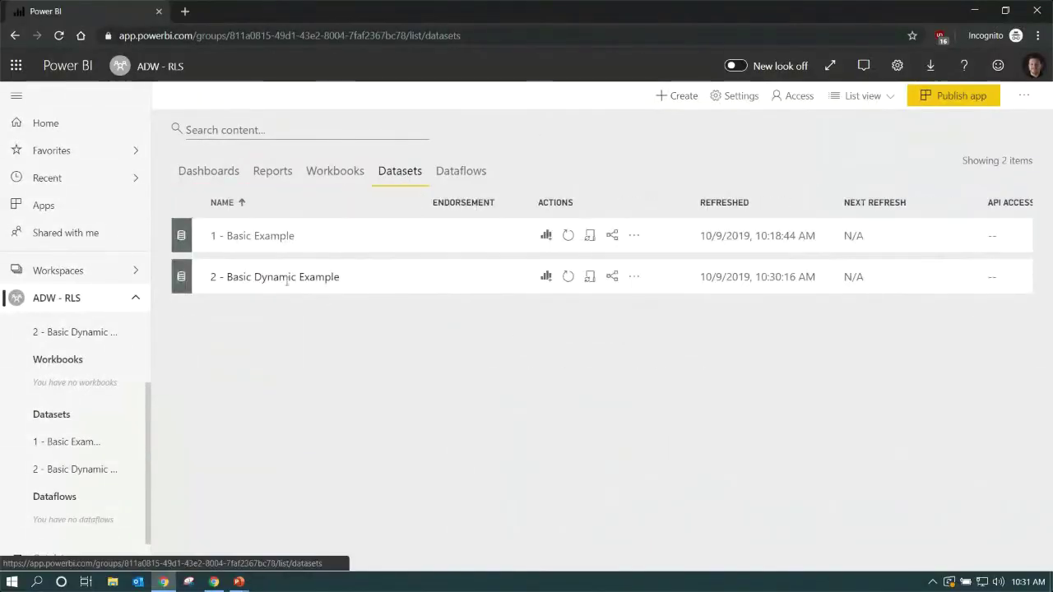
pyautogui.click(634, 277)
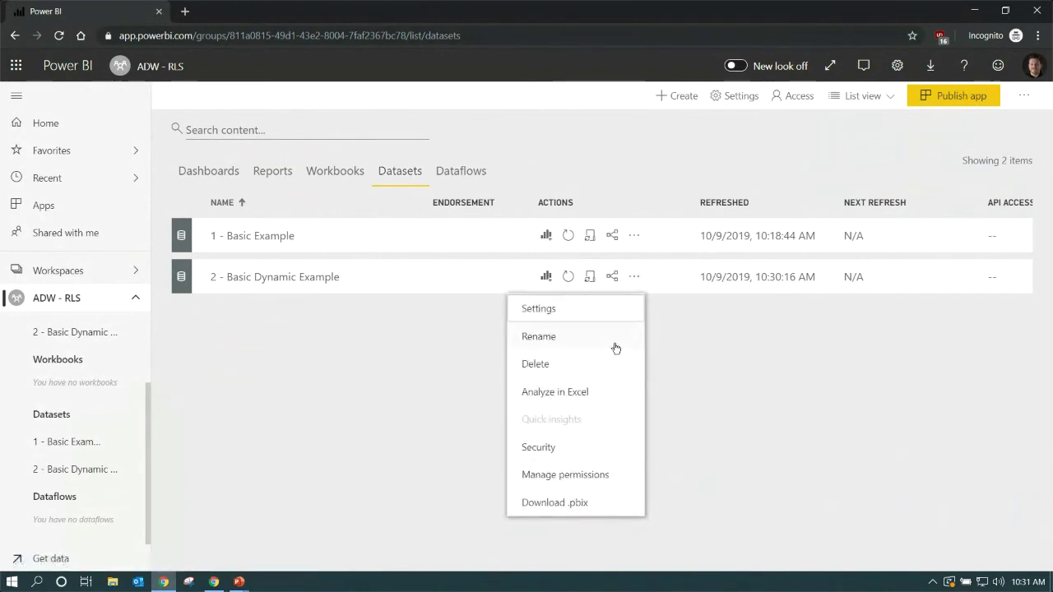
pyautogui.click(594, 449)
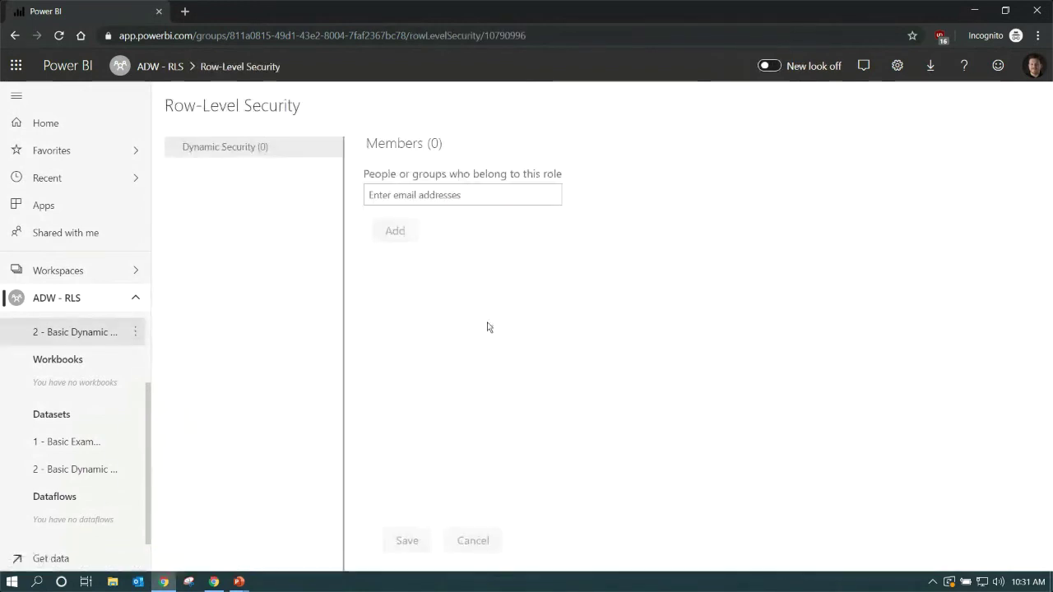
# Add the Pragmatic Works Consulting group as a member of the Dynamic Security role and save the membership
pyautogui.click(497, 191)
pyautogui.write('consult')
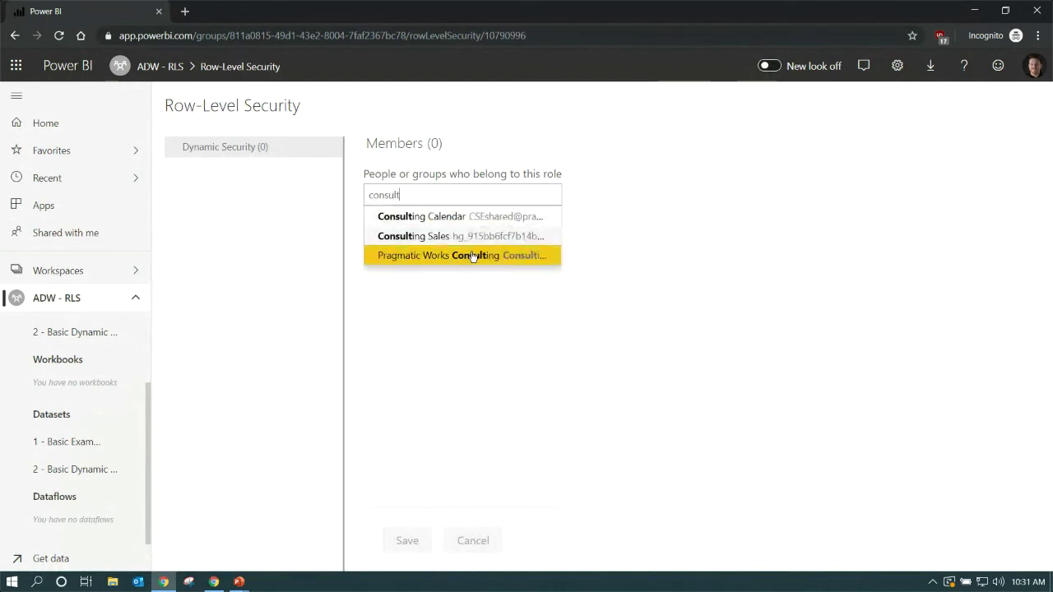
pyautogui.click(468, 262)
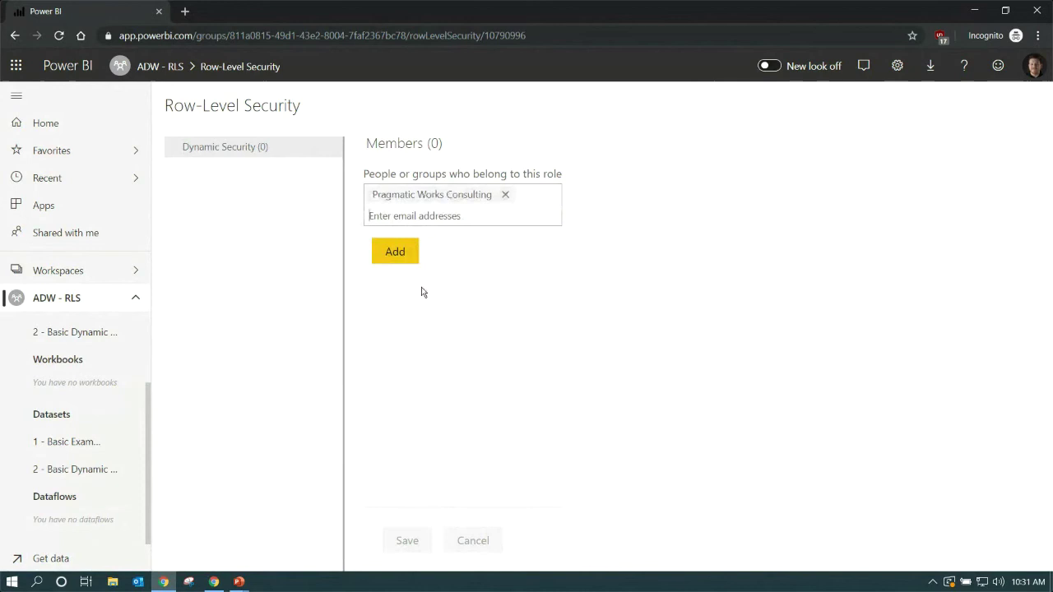
pyautogui.click(394, 251)
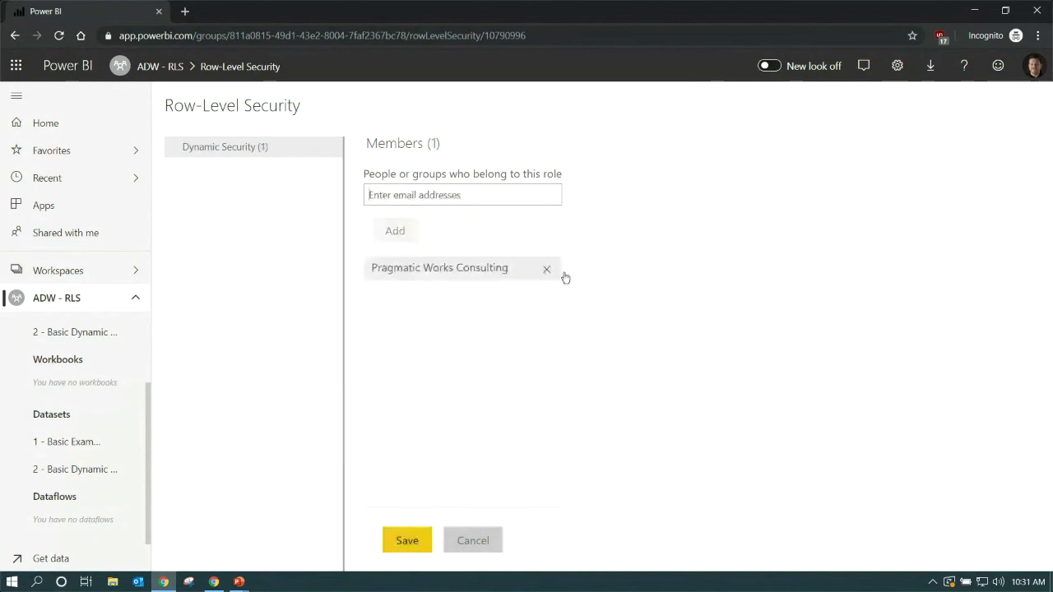
pyautogui.click(409, 543)
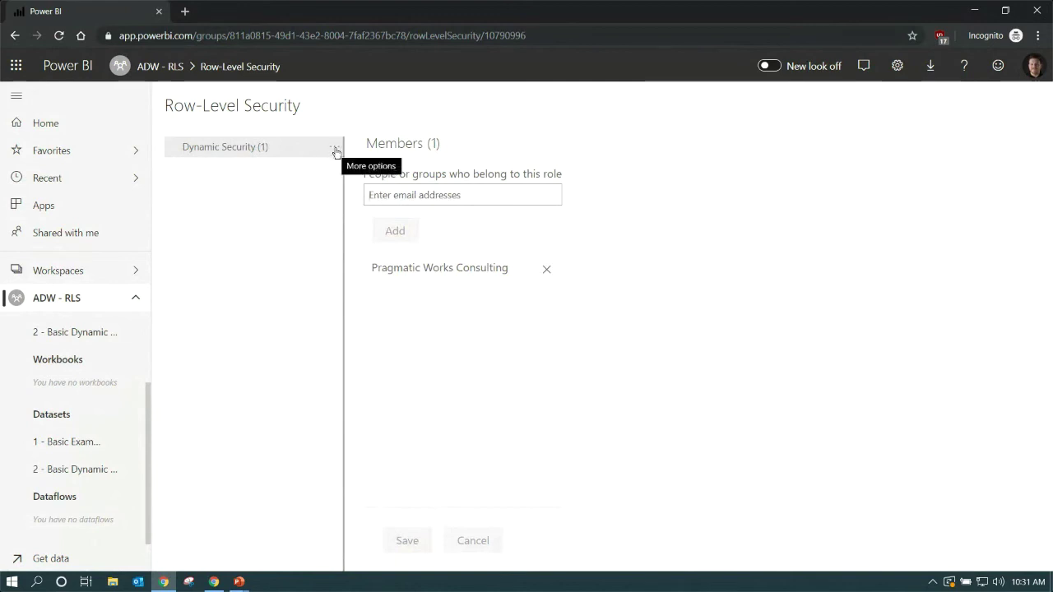
# Test the report as the Dynamic Security role and view Page 1
pyautogui.click(335, 153)
pyautogui.click(365, 170)
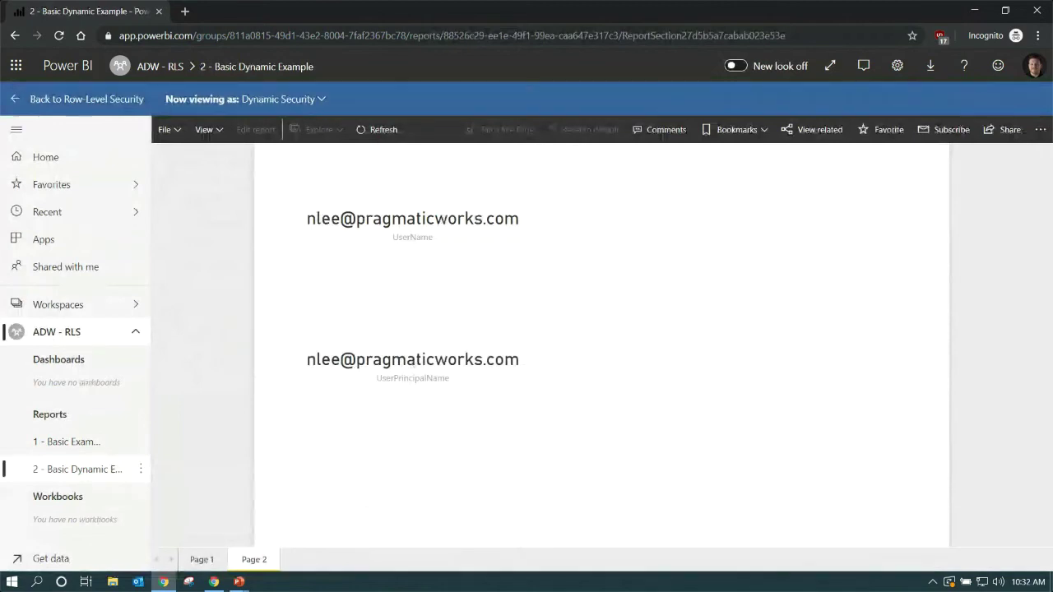
pyautogui.click(197, 563)
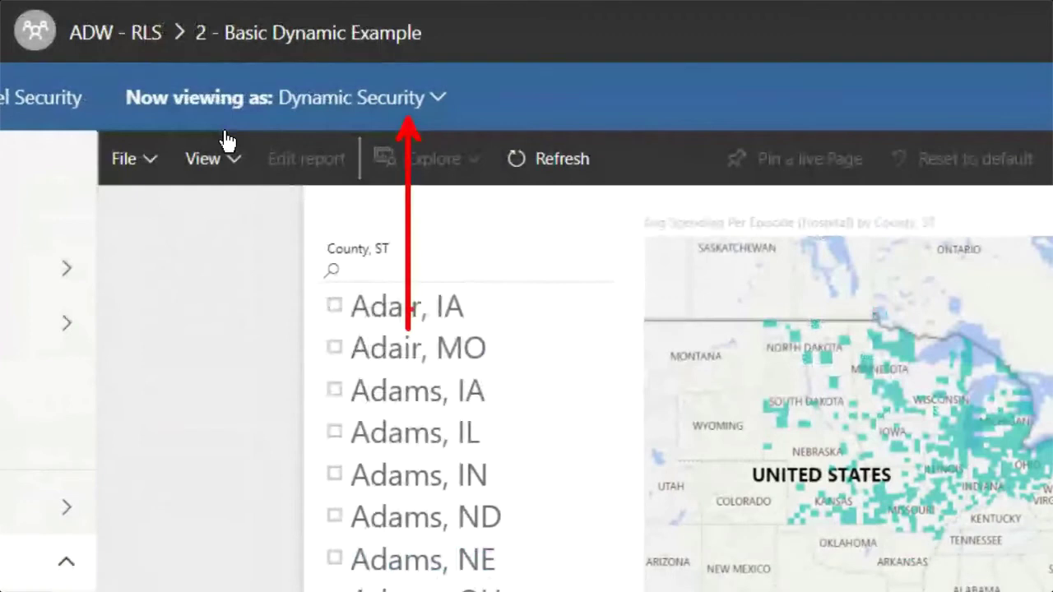
# Clear the Dynamic Security role from the test view and view the report as a specific person found by e-mail
pyautogui.click(420, 108)
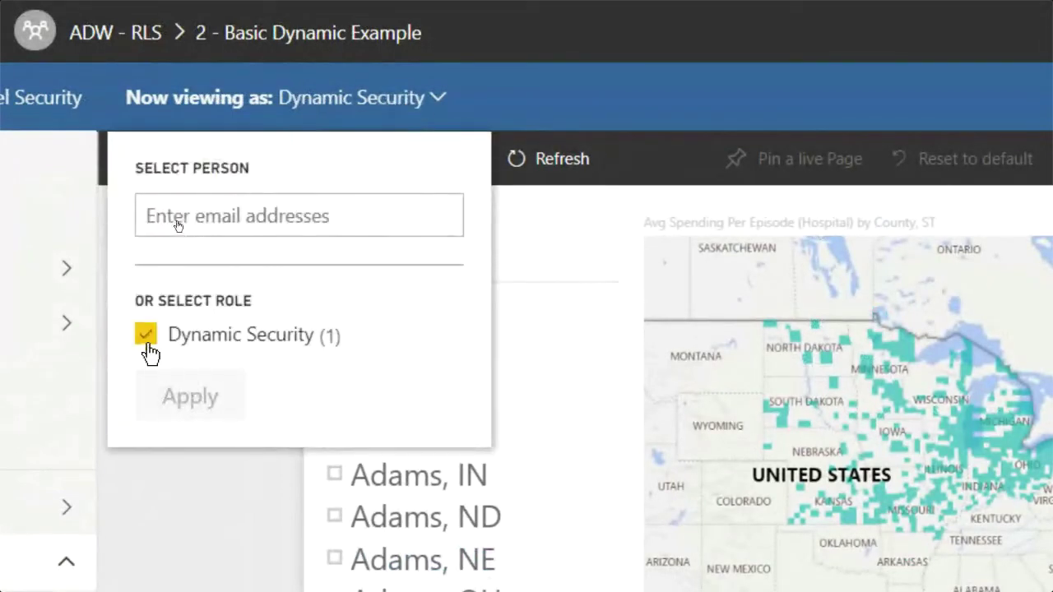
pyautogui.click(148, 337)
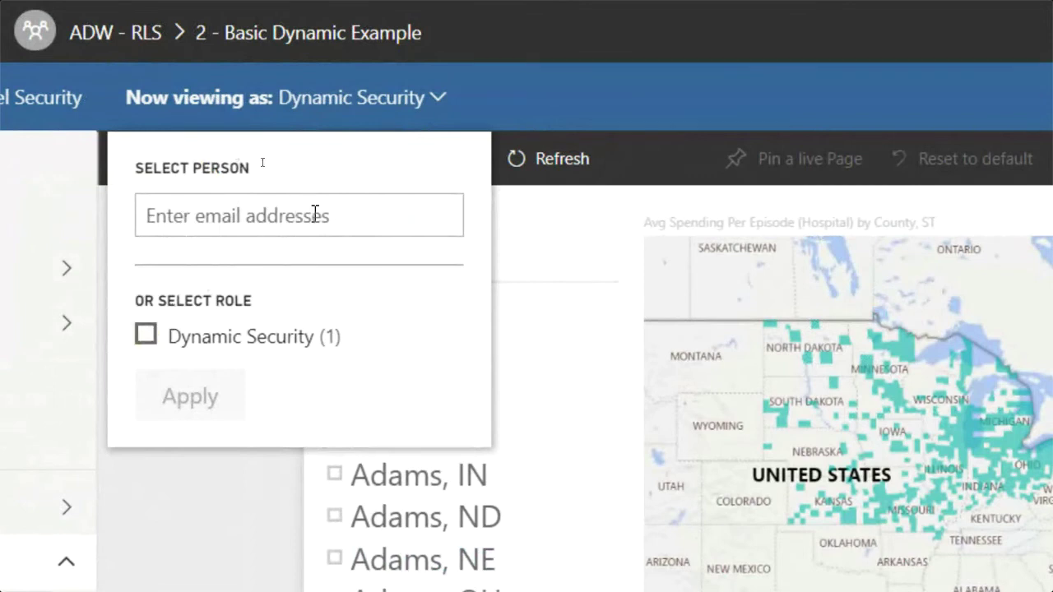
pyautogui.click(345, 203)
pyautogui.write('bkni')
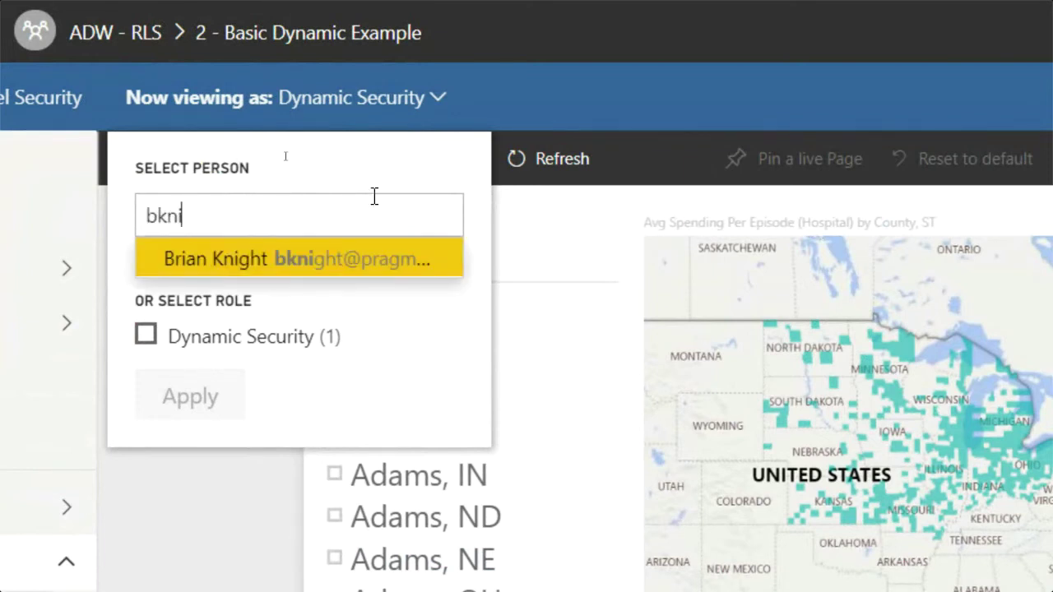
pyautogui.click(348, 267)
pyautogui.click(198, 404)
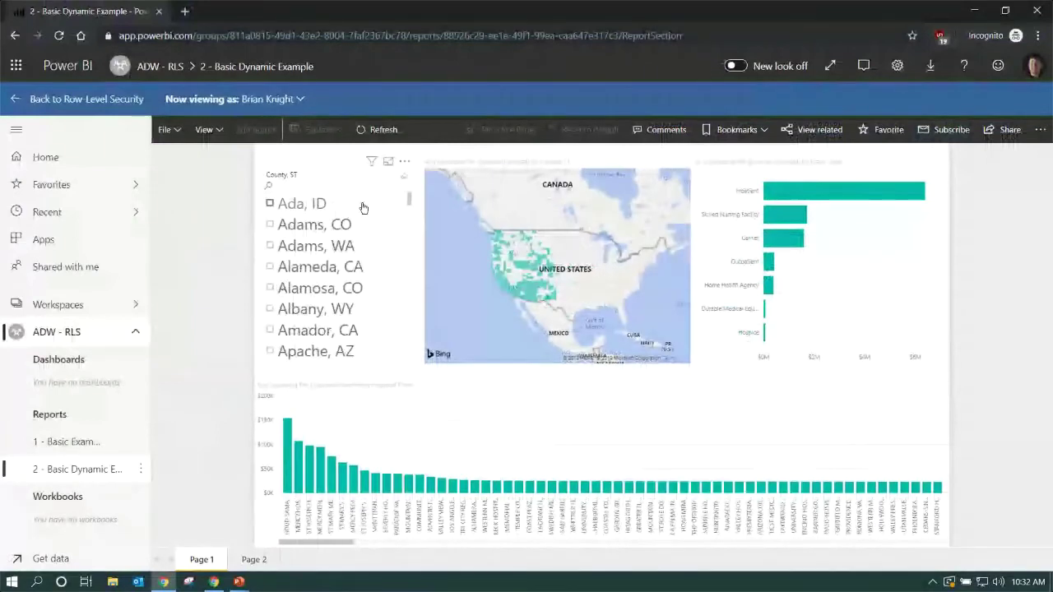
# Replace the tested person with a different colleague and apply that person's view to the report
pyautogui.click(280, 100)
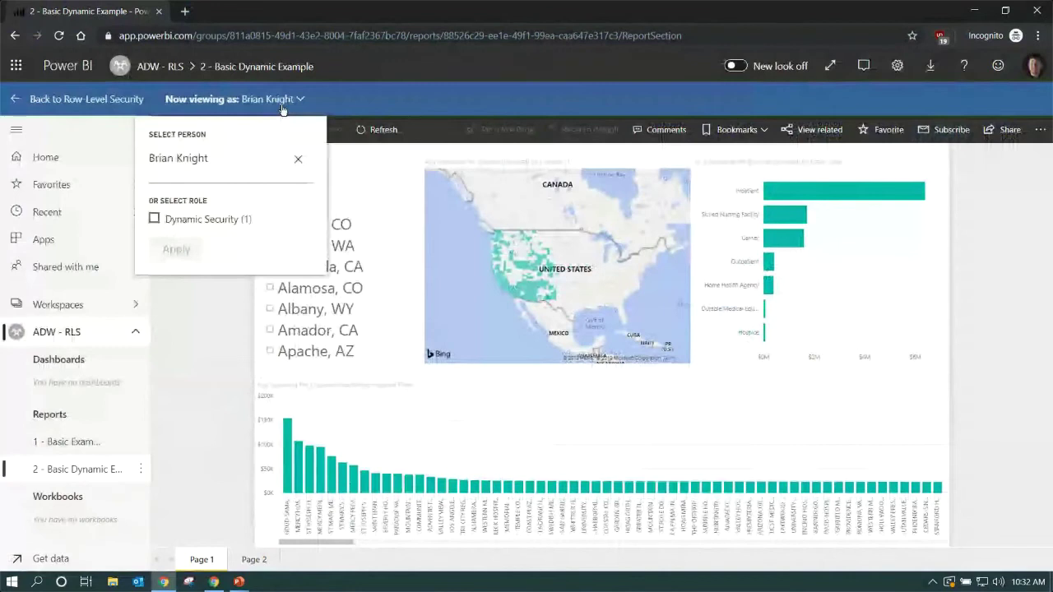
pyautogui.click(298, 159)
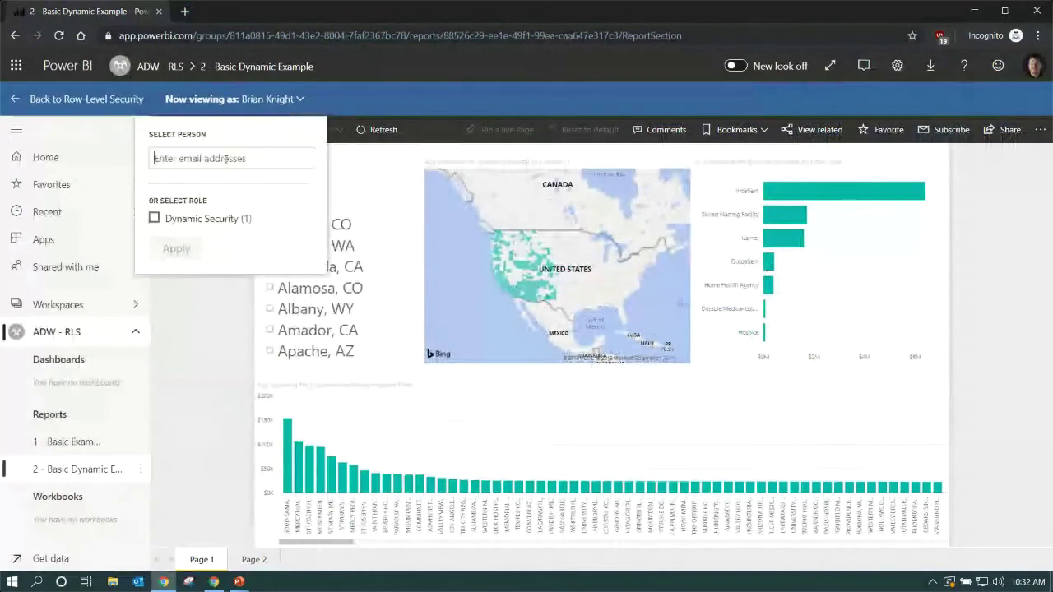
pyautogui.write('adam')
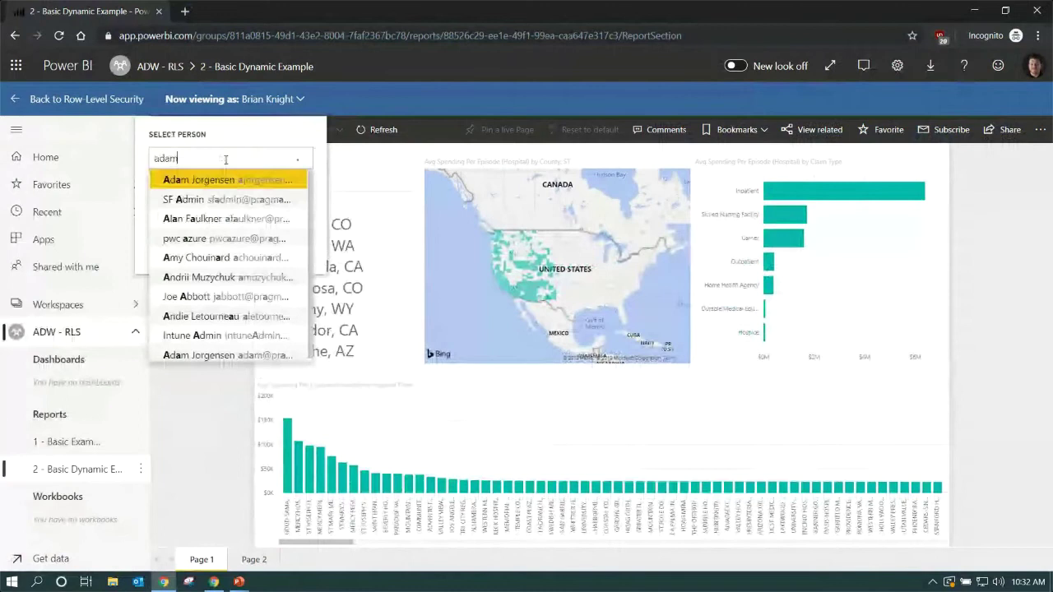
pyautogui.click(215, 179)
pyautogui.click(184, 259)
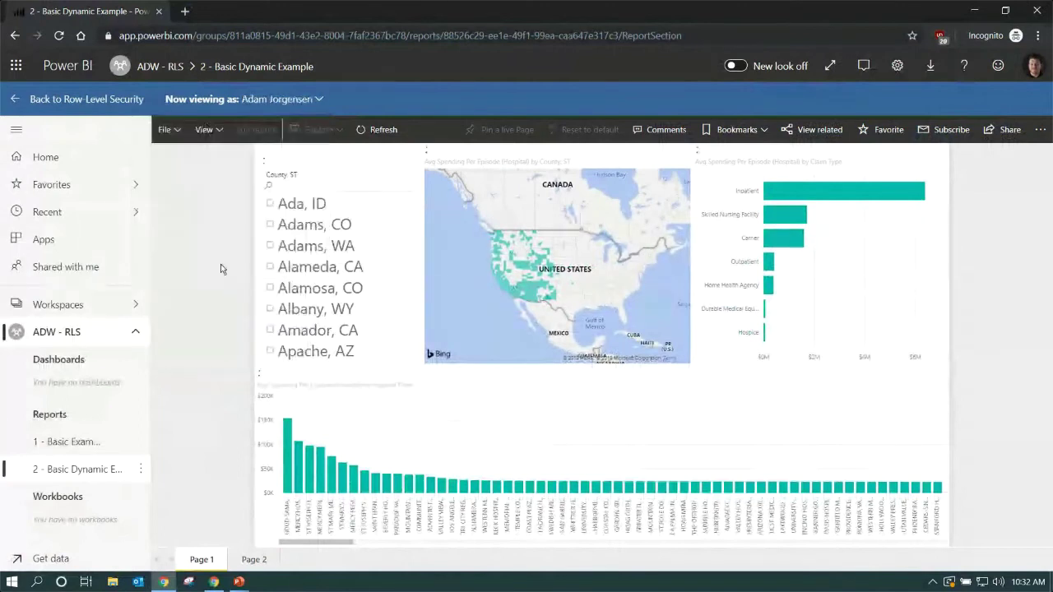
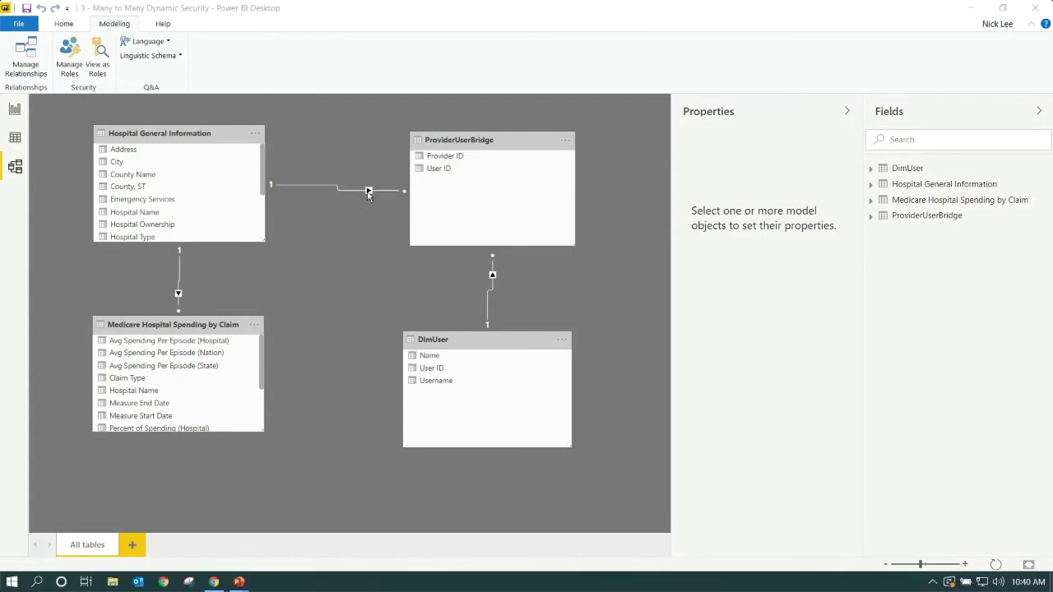
# In Power BI Desktop, set the ProviderUserBridge–Hospital General Information relationship's cross filter direction to Both and apply the security filter in both directions
pyautogui.doubleClick(368, 194)
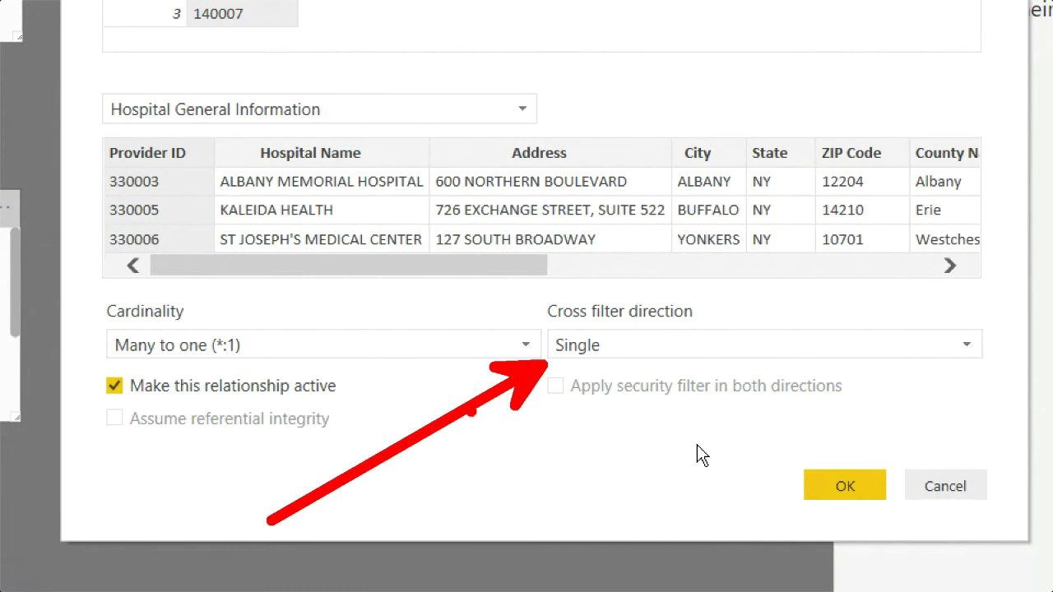
pyautogui.click(601, 338)
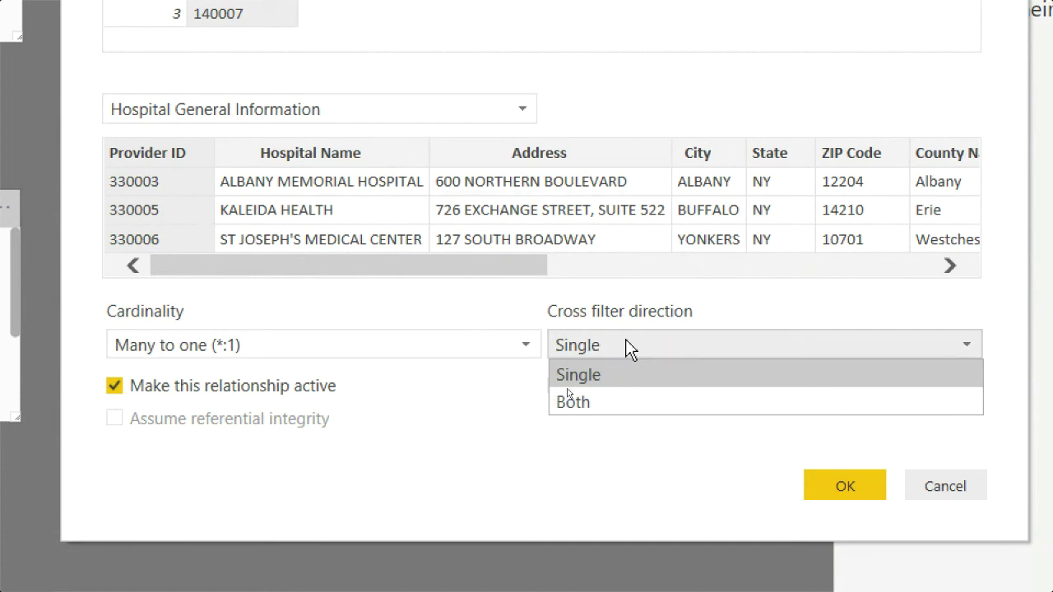
pyautogui.click(626, 336)
pyautogui.click(627, 335)
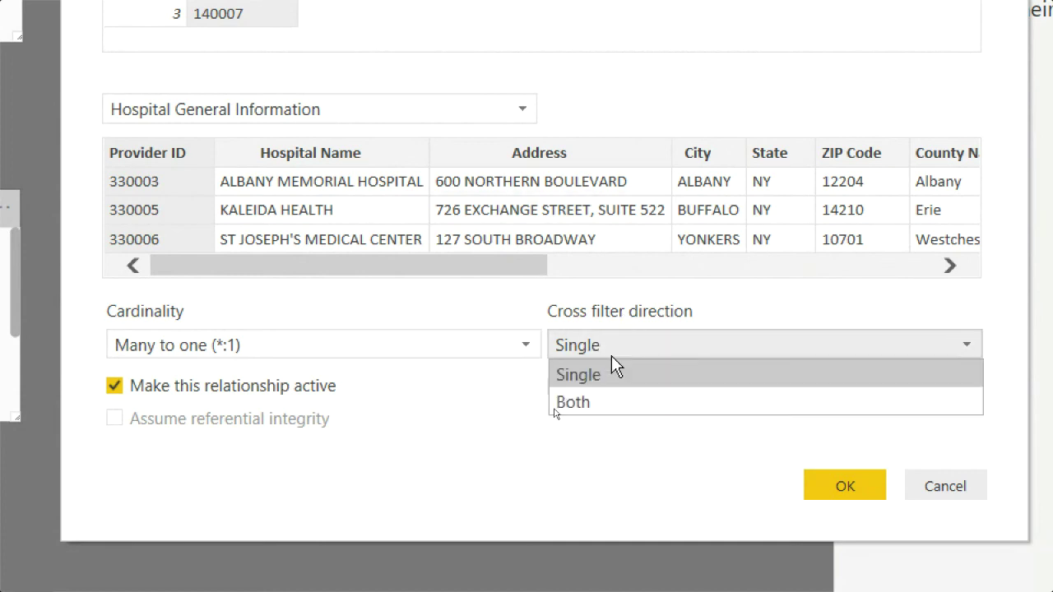
pyautogui.click(597, 402)
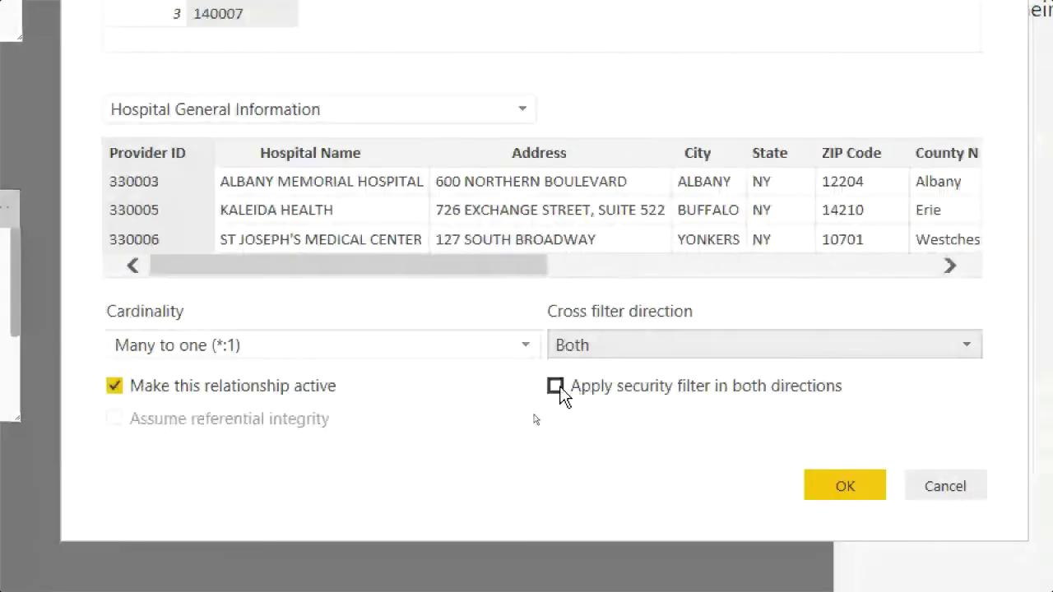
pyautogui.click(557, 388)
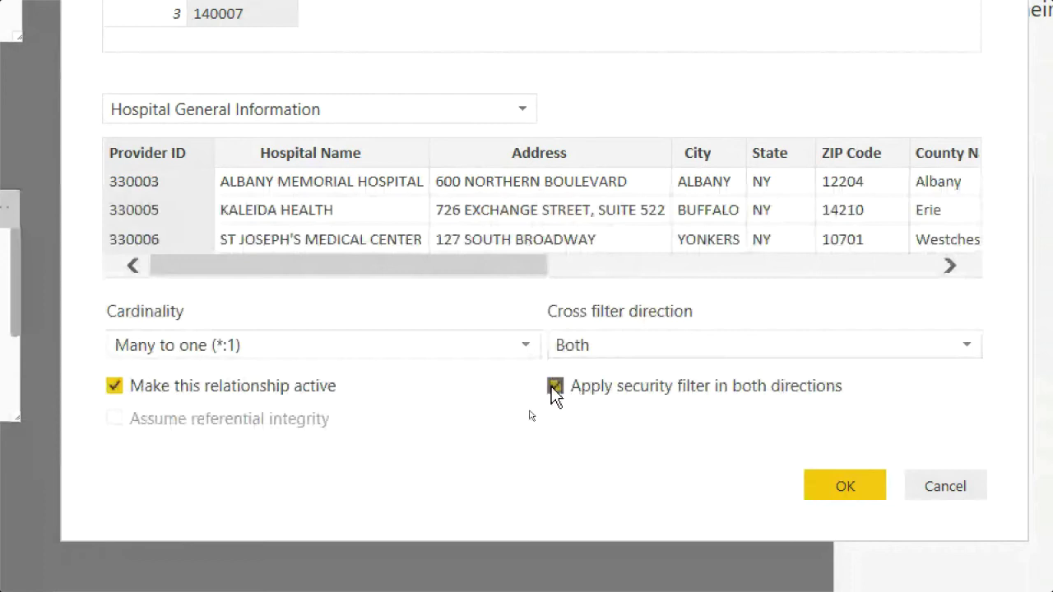
pyautogui.click(845, 492)
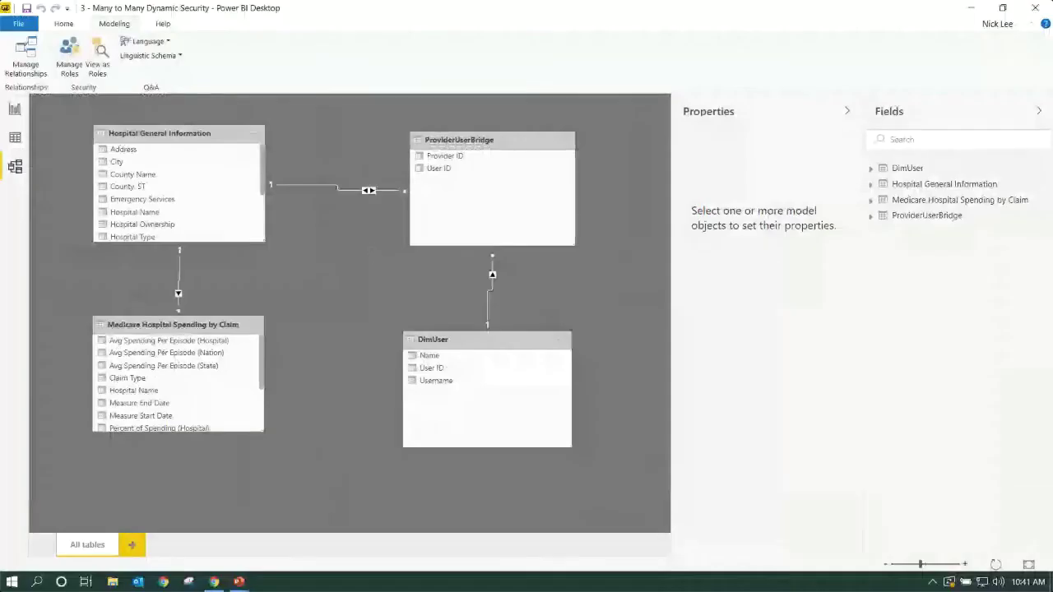
# Publish the report to the ADW - RLS workspace and close the publishing confirmation
pyautogui.click(19, 110)
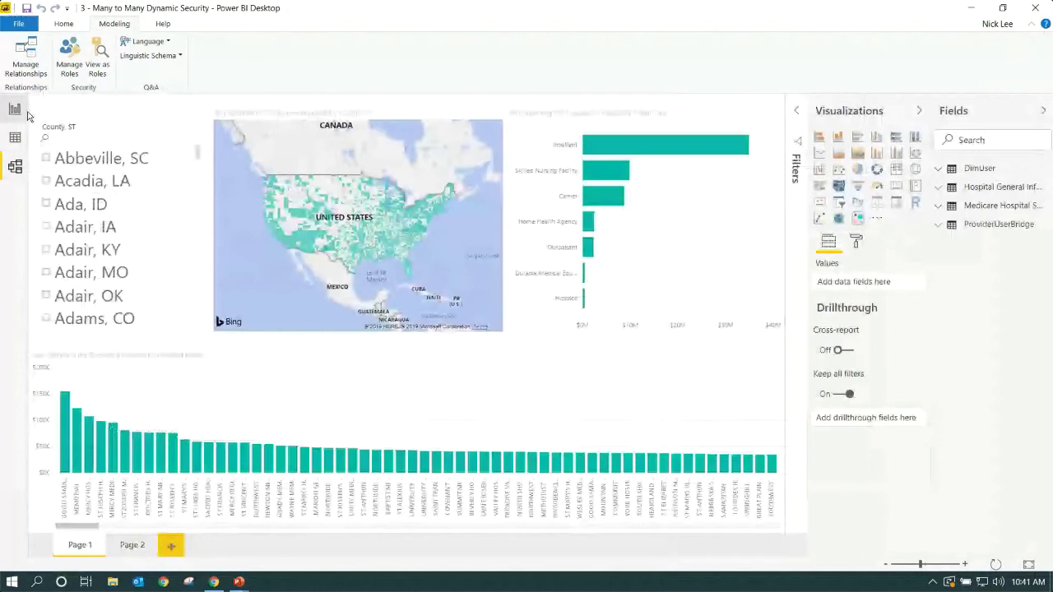
pyautogui.click(63, 23)
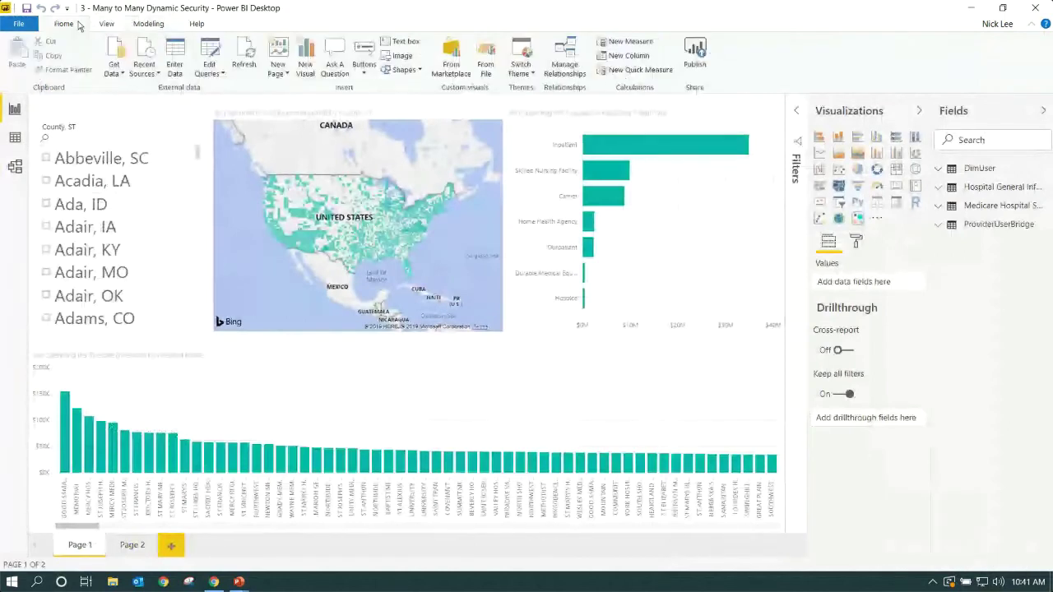
pyautogui.click(676, 76)
pyautogui.click(592, 317)
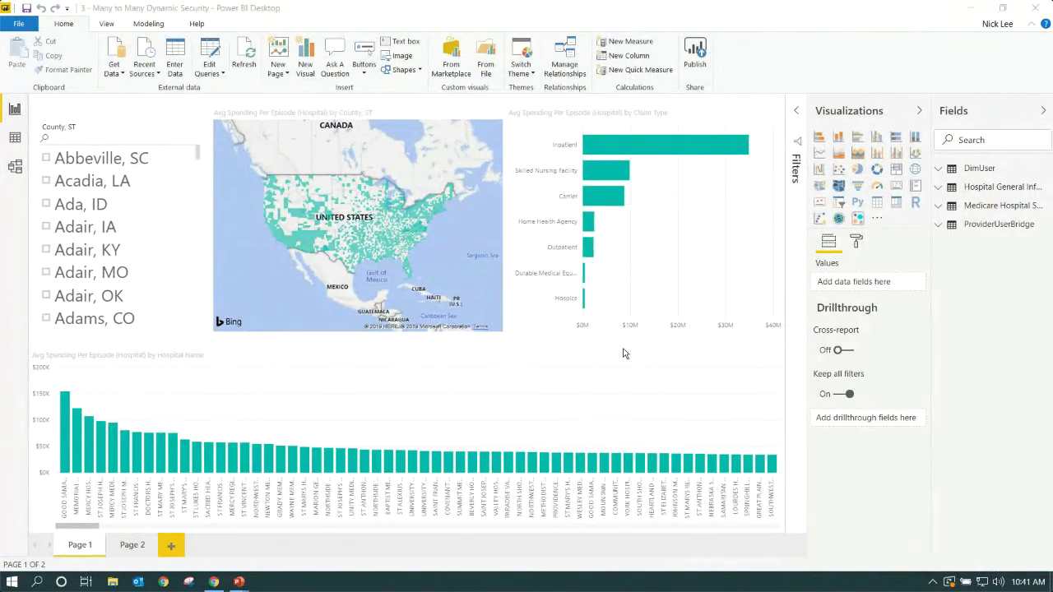
pyautogui.click(411, 265)
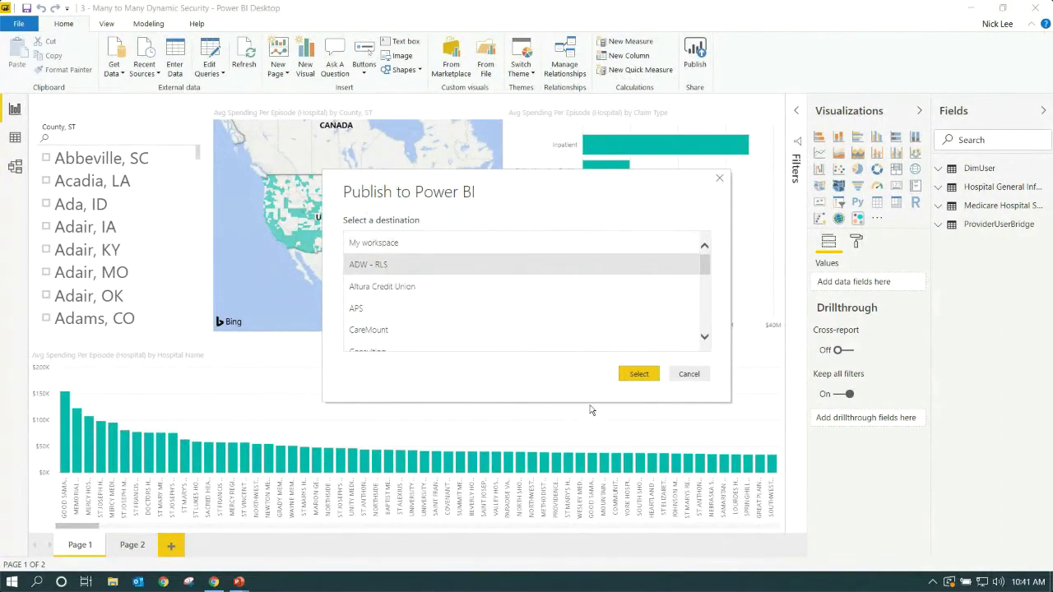
pyautogui.click(639, 375)
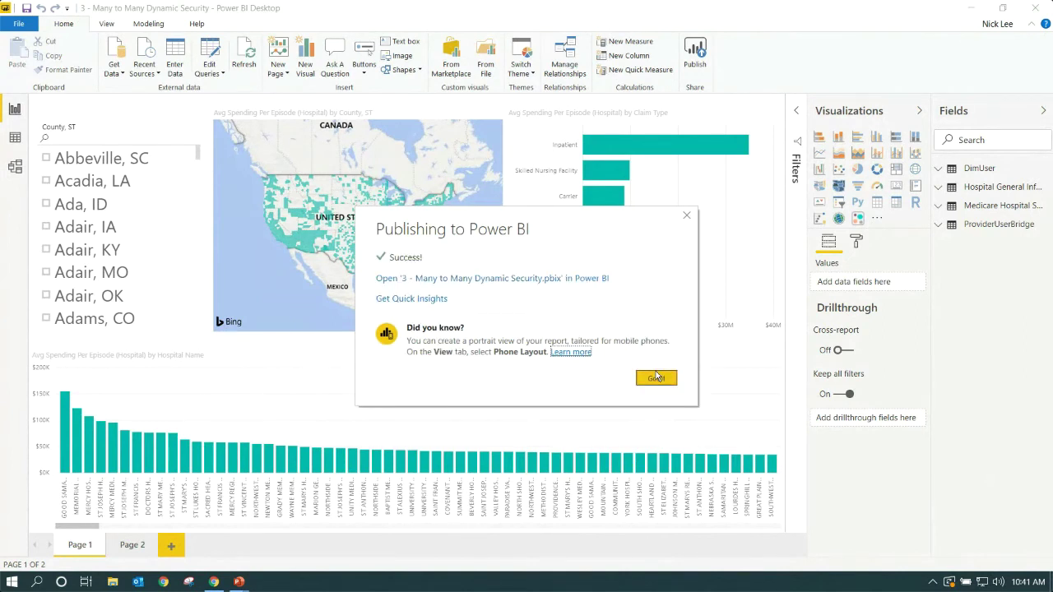
pyautogui.click(655, 377)
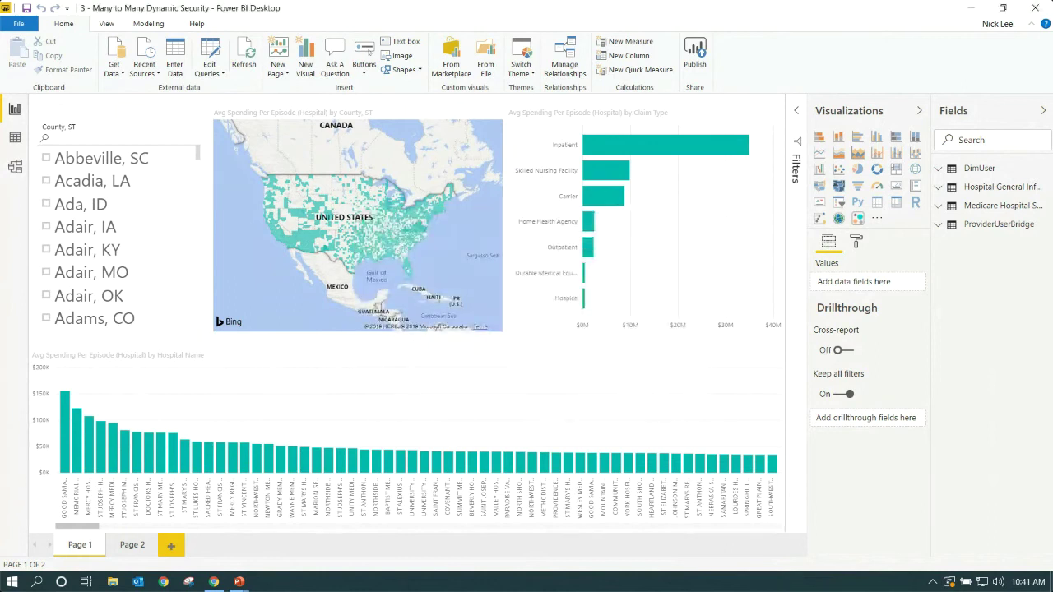
# Switch to the Power BI service in the browser and view the 3 - Many to Many Dynamic Security report
pyautogui.hotkey('alt', 'Tab')
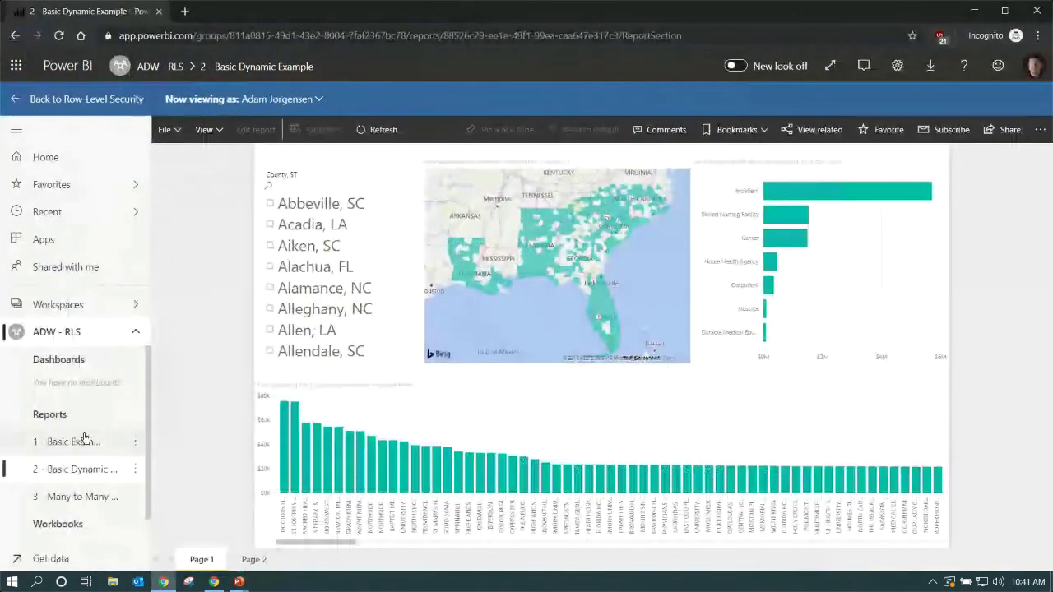
pyautogui.scroll(-1, 72, 481)
pyautogui.click(72, 476)
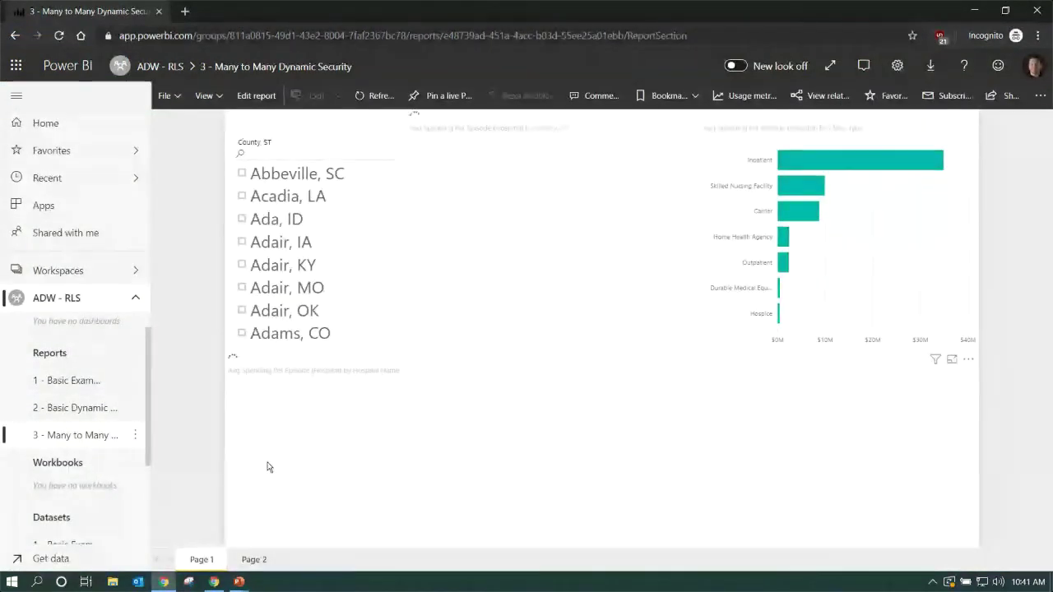
# Open the row-level security settings of the 3 - Many to Many Dynamic Security dataset in the ADW - RLS workspace
pyautogui.scroll(-1, 106, 428)
pyautogui.scroll(1, 90, 345)
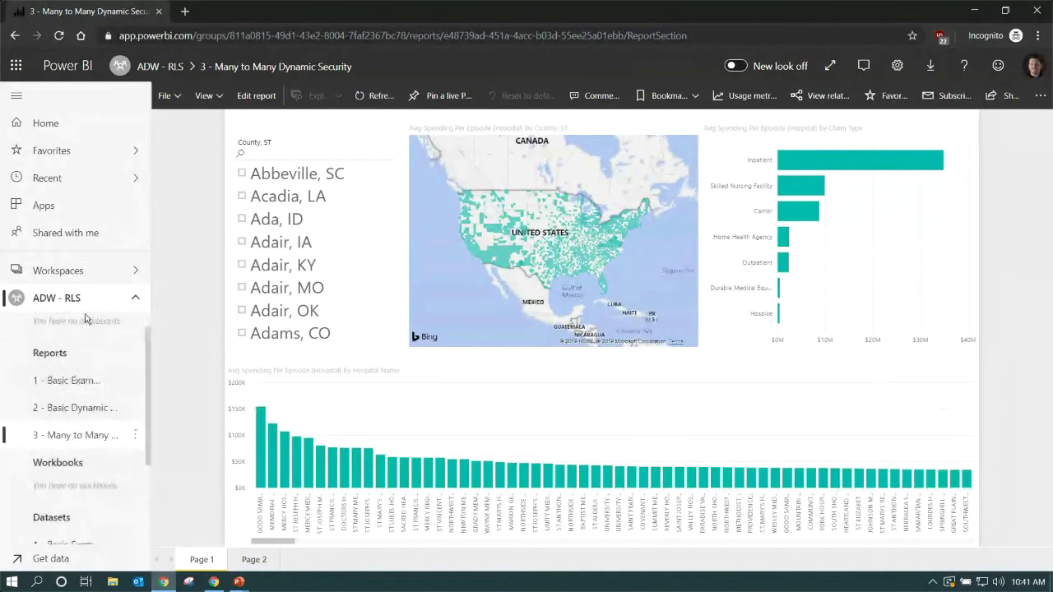
pyautogui.click(93, 309)
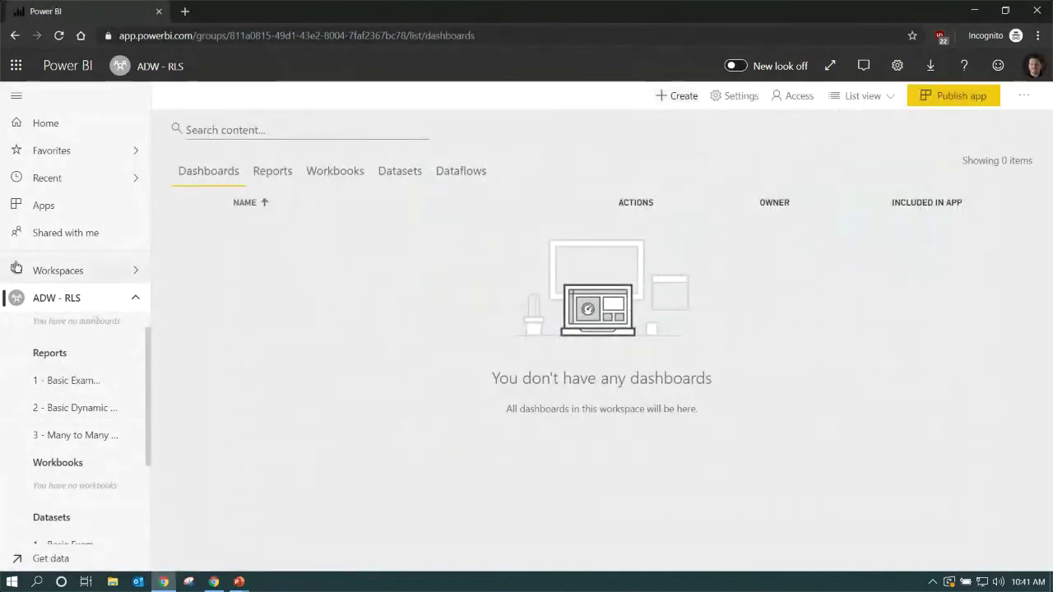
pyautogui.click(399, 174)
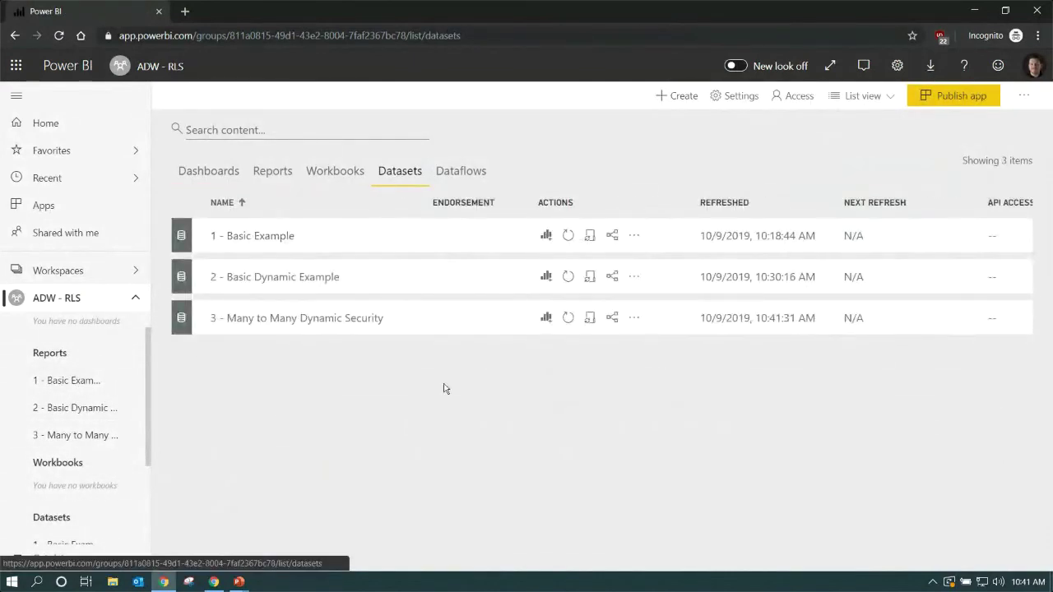
pyautogui.click(635, 320)
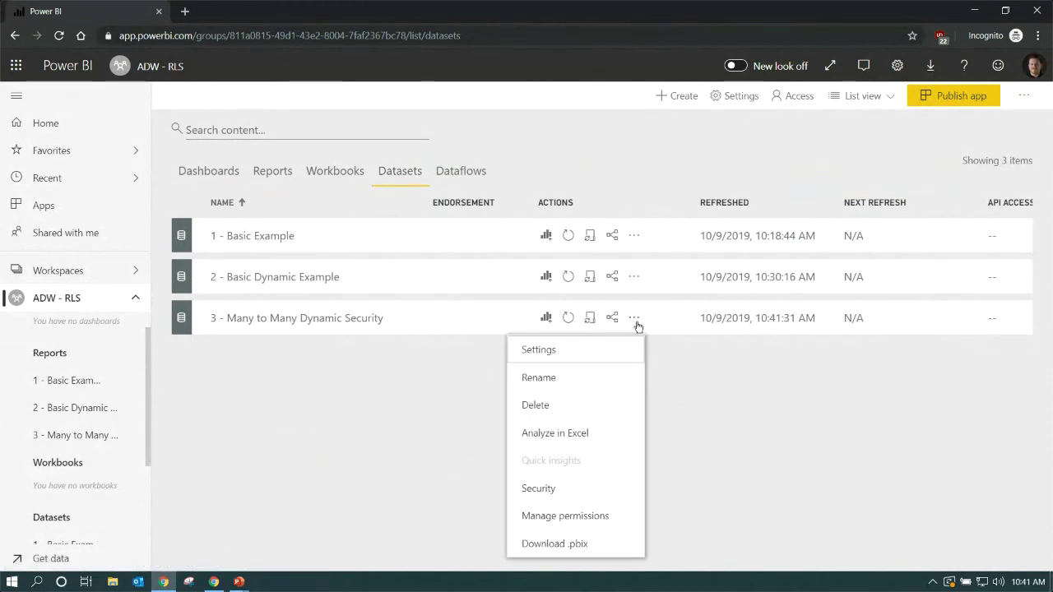
pyautogui.click(564, 489)
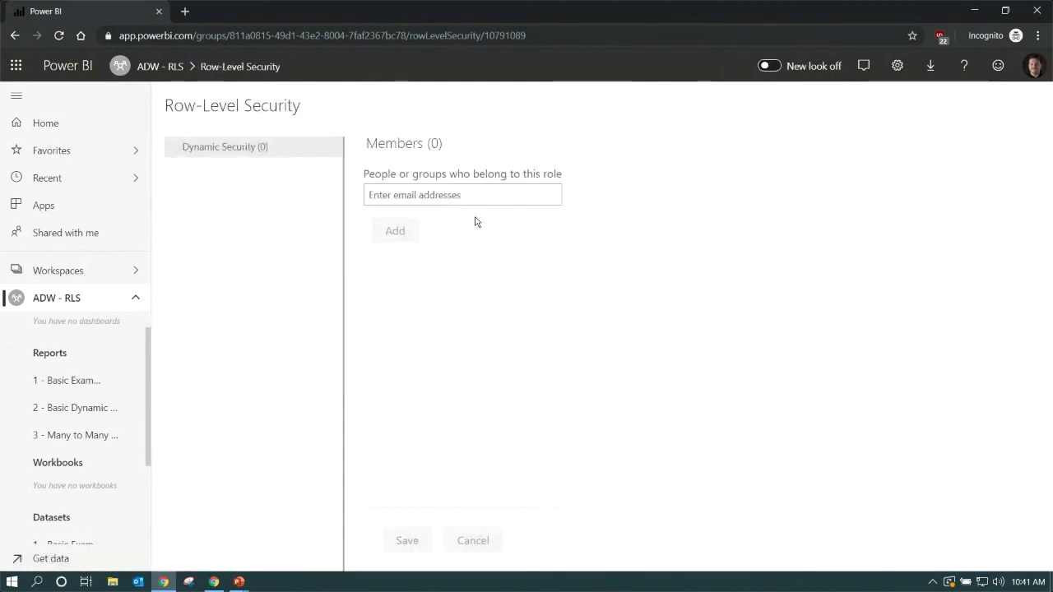
# Add the Pragmatic Works Consulting group as a member of the Dynamic Security role and save the membership
pyautogui.click(489, 194)
pyautogui.write('consul')
pyautogui.click(485, 255)
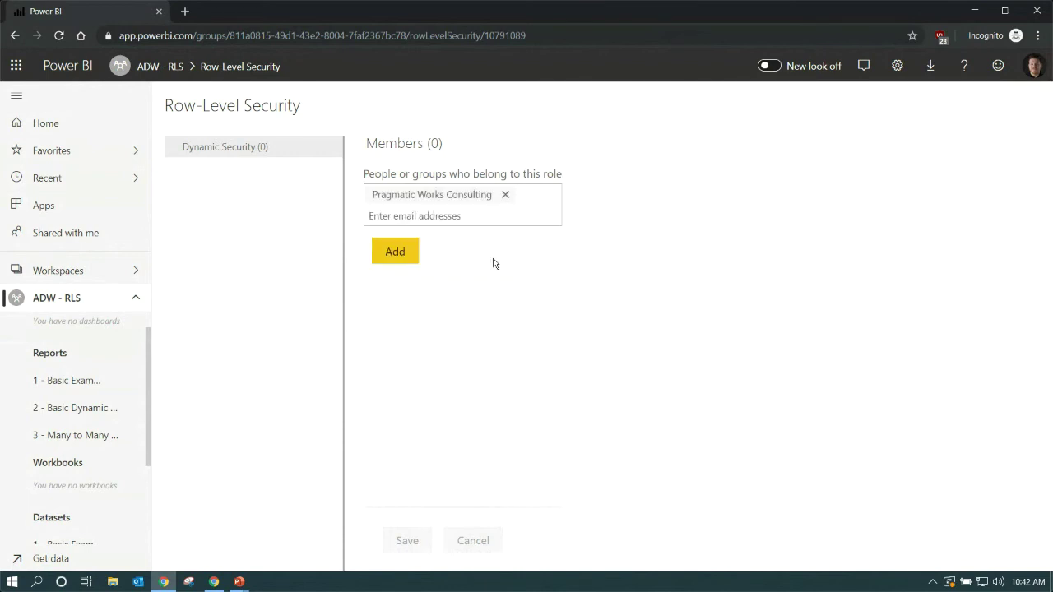
pyautogui.click(391, 255)
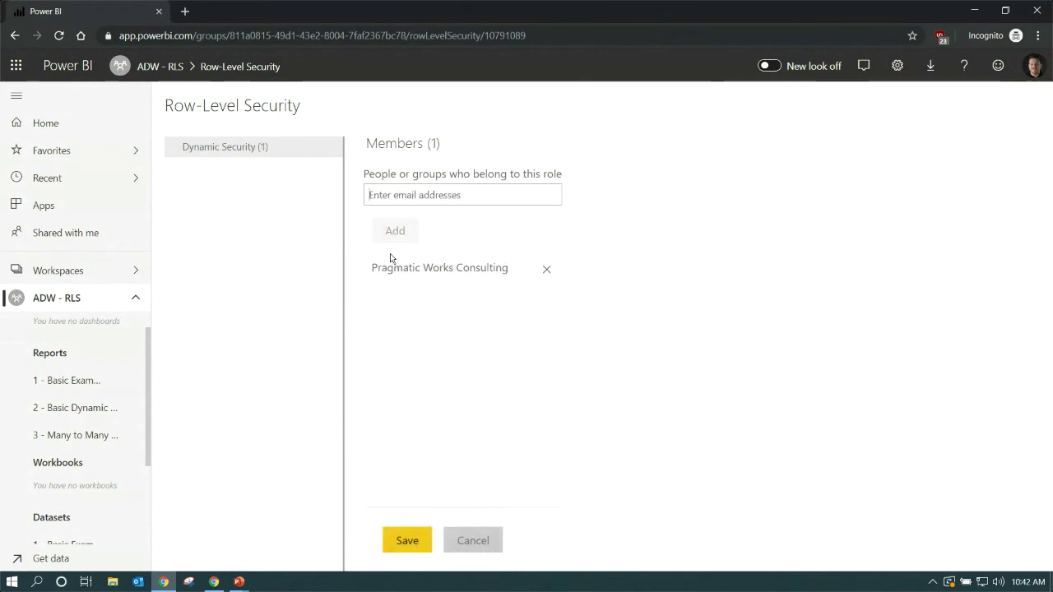
pyautogui.click(399, 546)
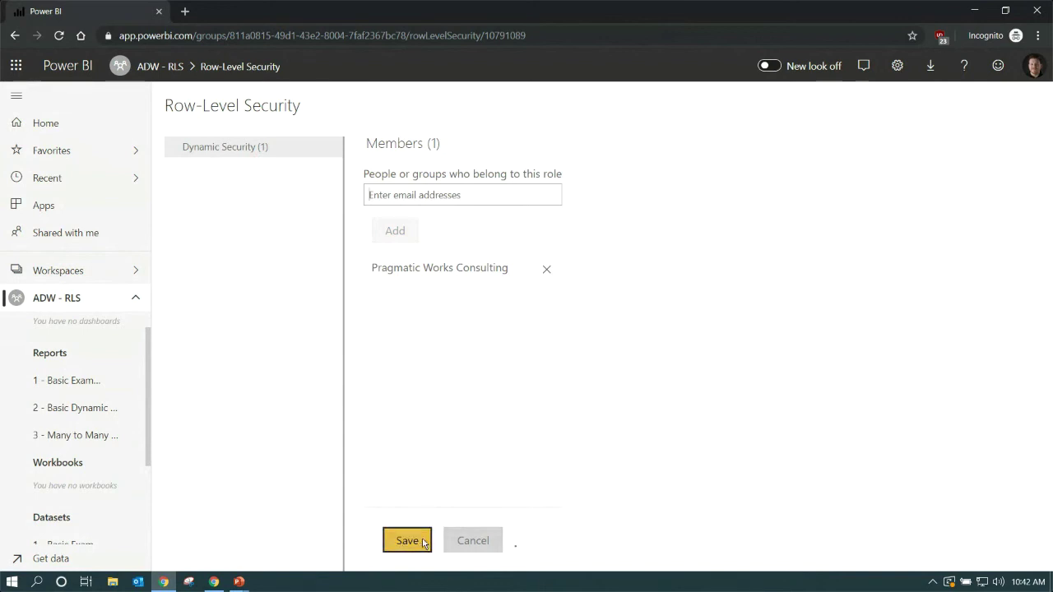
# Test the report as the Dynamic Security role and switch the test view to a specific person found by e-mail
pyautogui.click(333, 146)
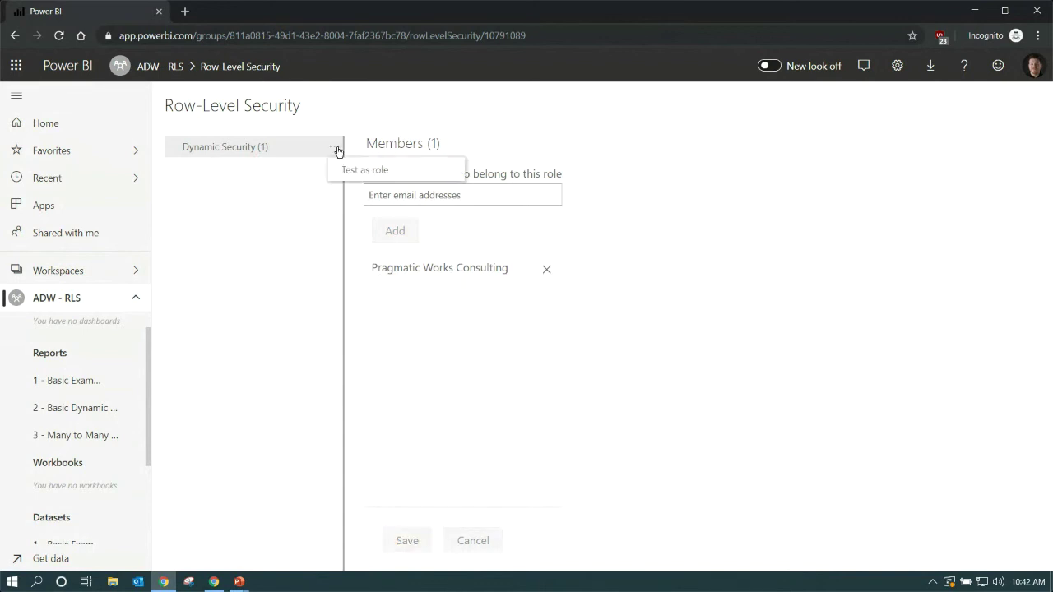
pyautogui.click(383, 170)
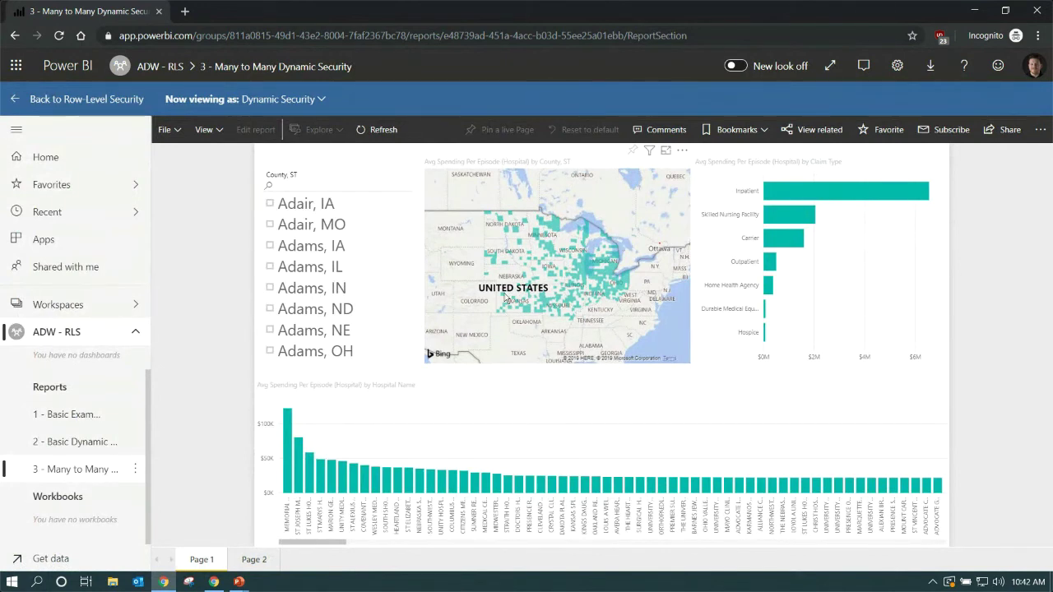
pyautogui.click(320, 99)
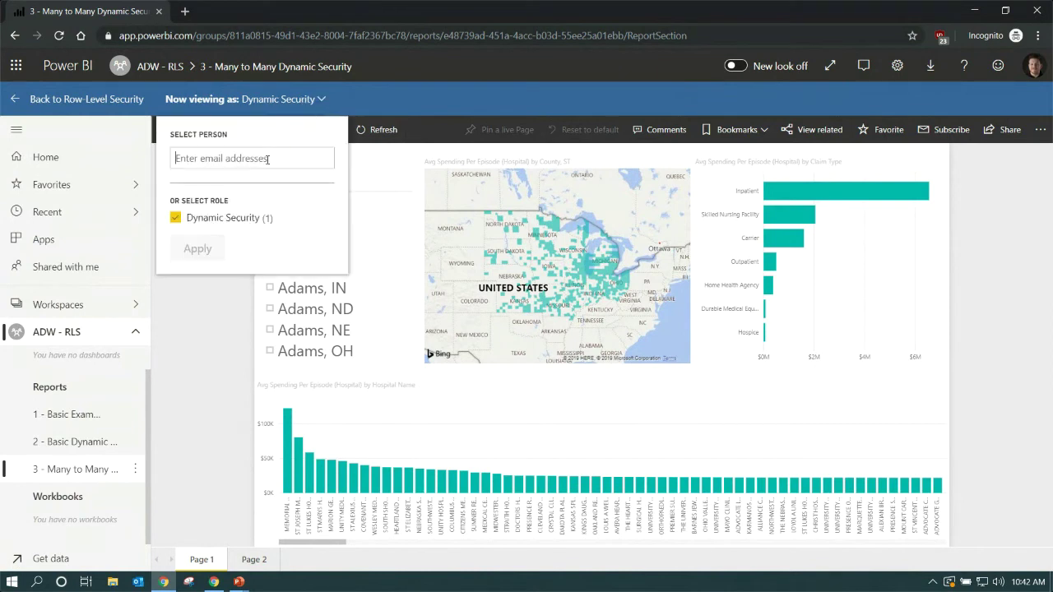
pyautogui.click(210, 158)
pyautogui.write('ajor')
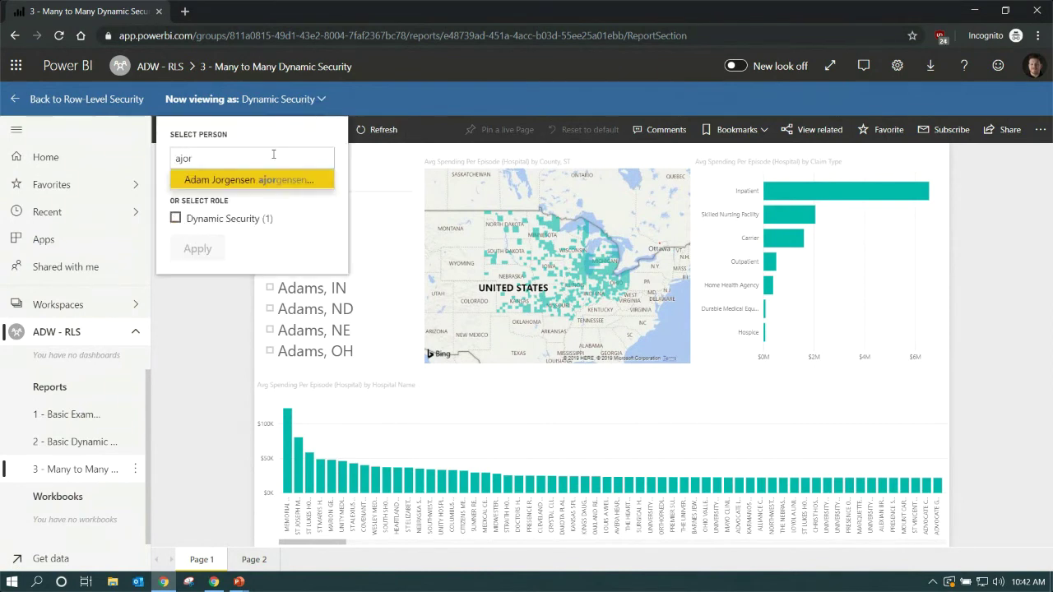
pyautogui.click(271, 181)
pyautogui.click(197, 249)
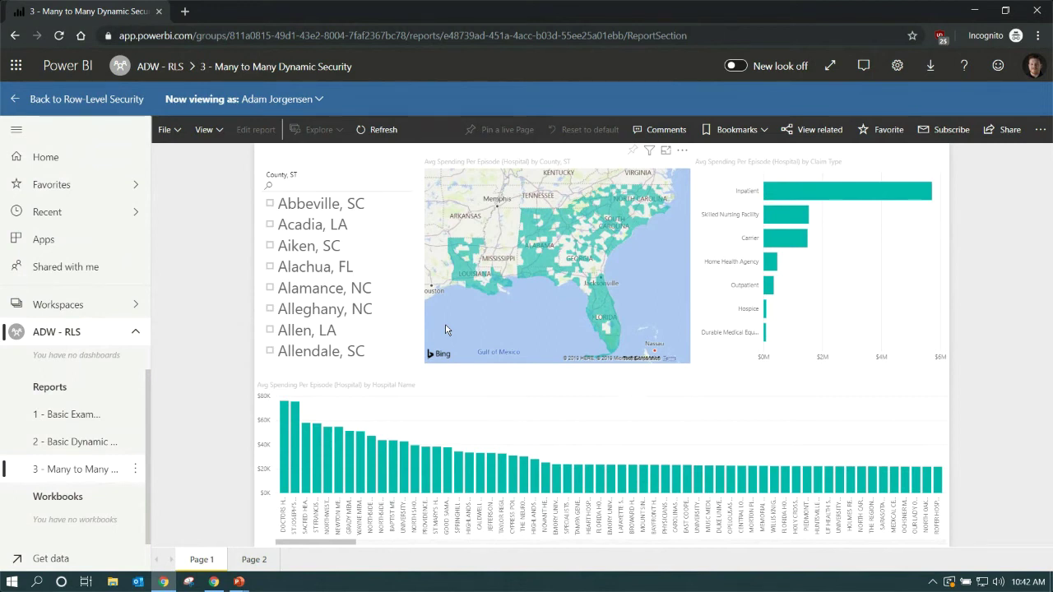
# Replace the tested person with another colleague, apply that person's view, and examine the map over a wider area
pyautogui.click(316, 99)
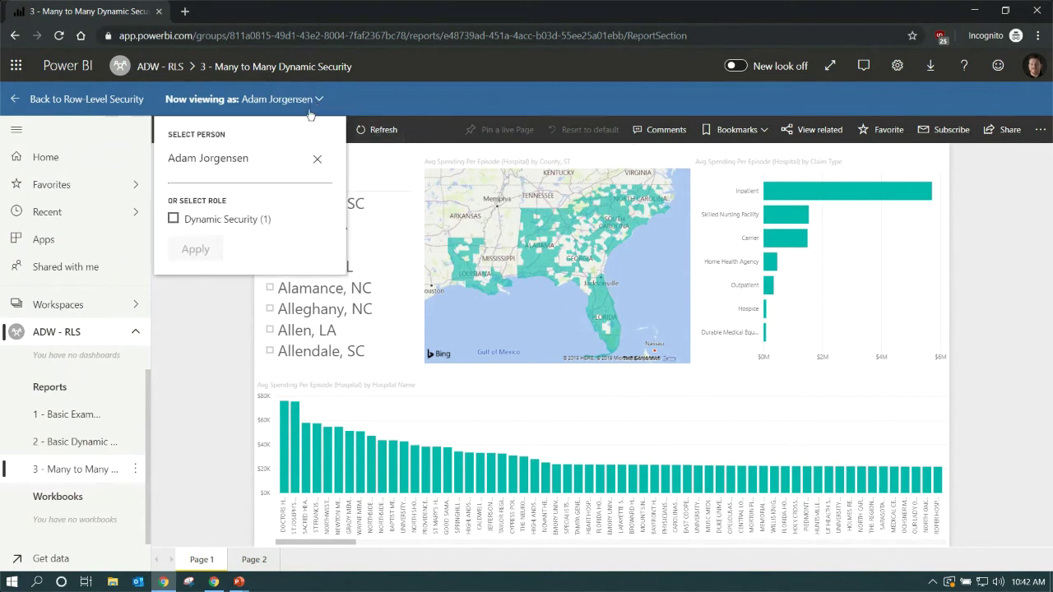
pyautogui.click(318, 162)
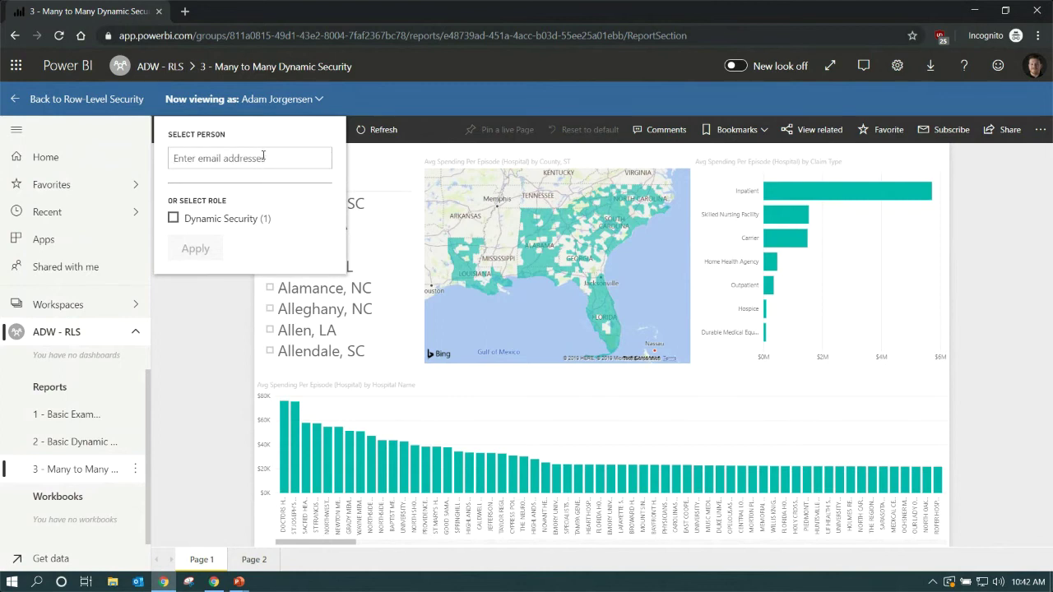
pyautogui.write('joe')
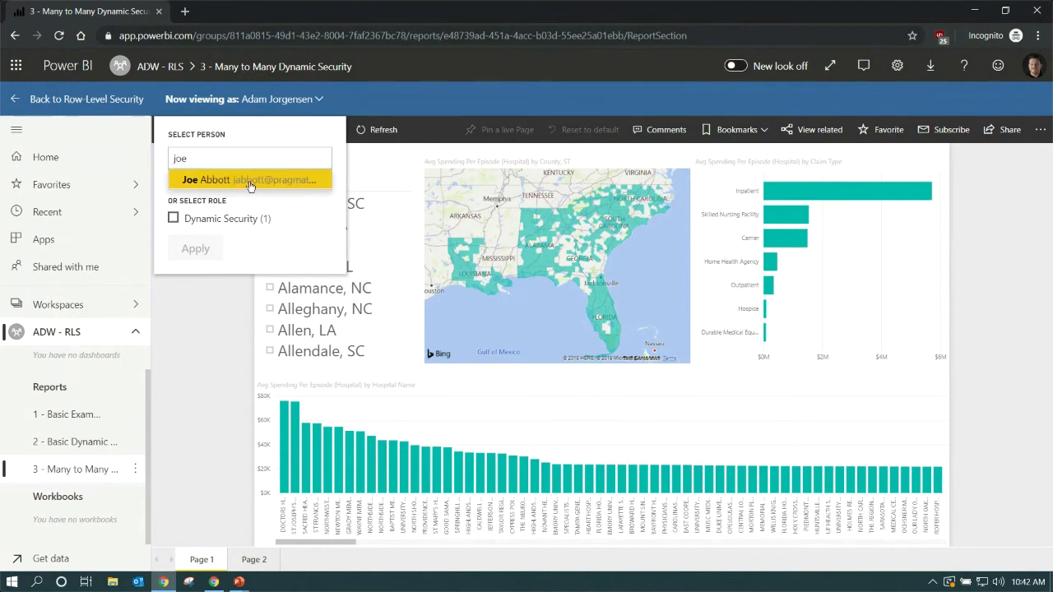
pyautogui.click(251, 184)
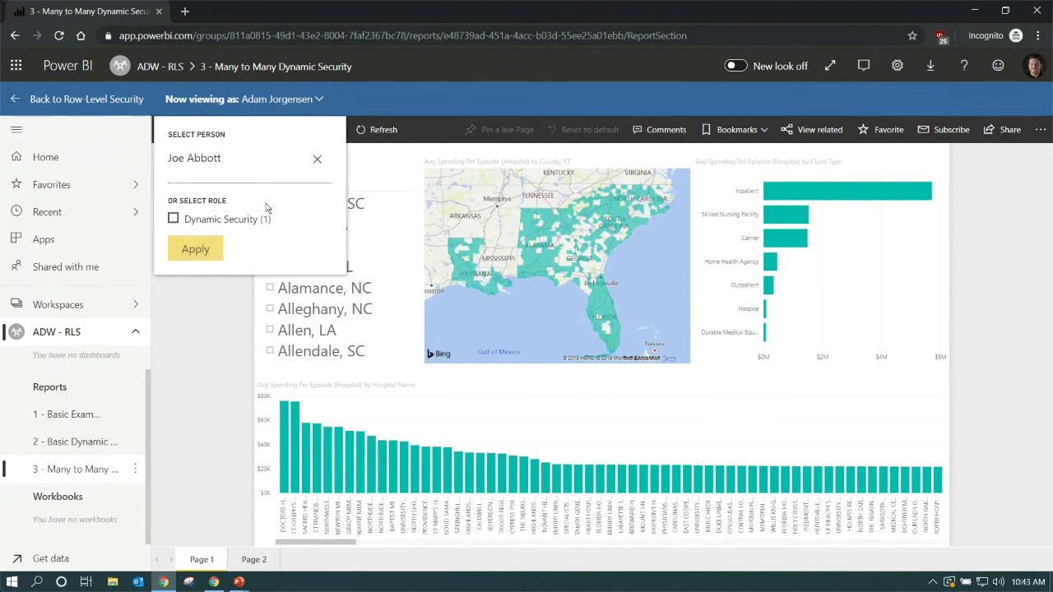
pyautogui.click(205, 255)
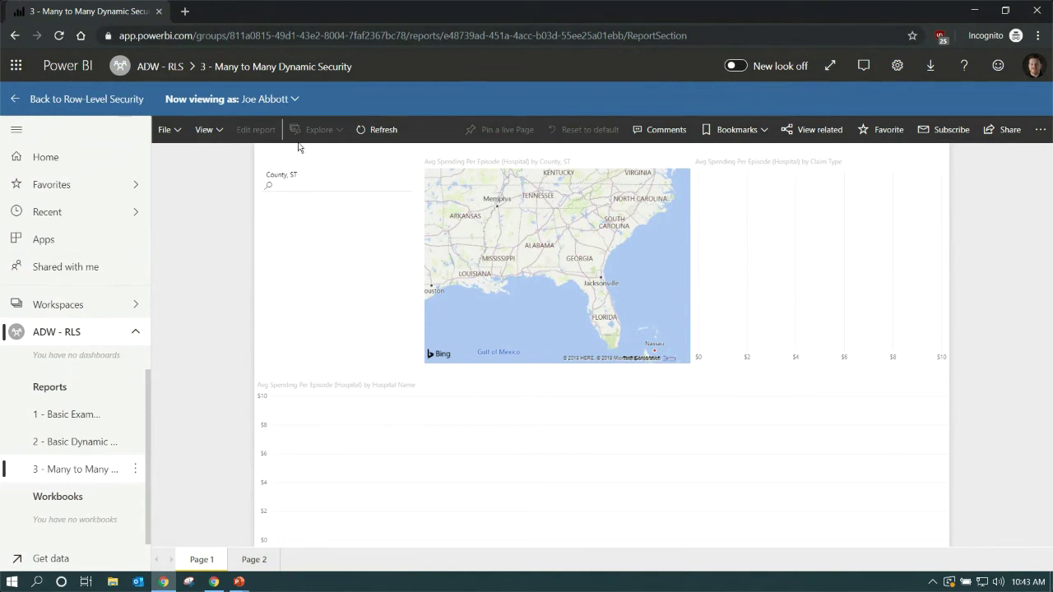
pyautogui.scroll(4, 550, 331)
pyautogui.scroll(-4, 540, 325)
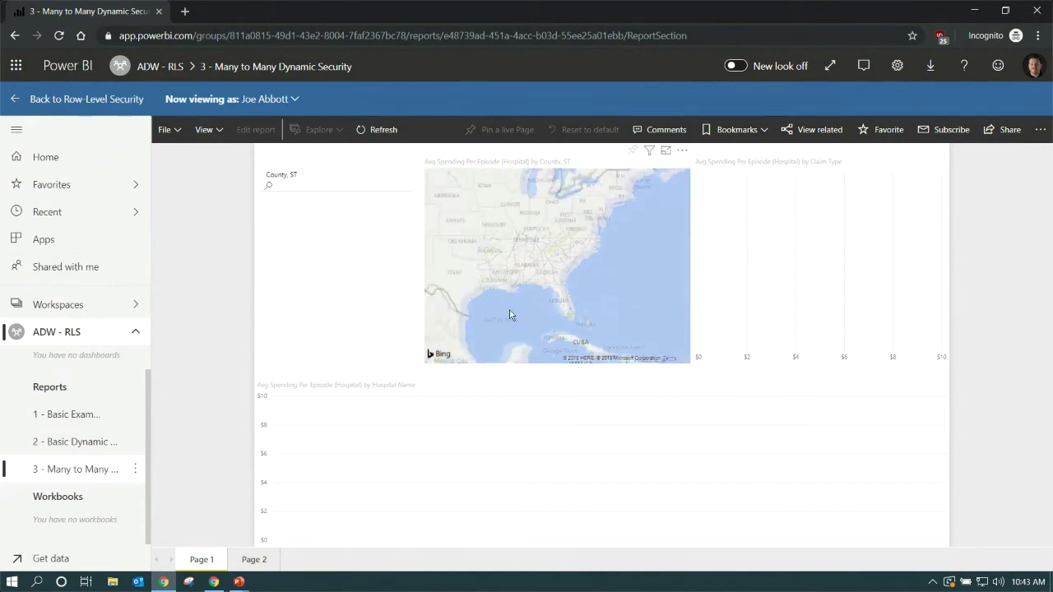
pyautogui.scroll(-2, 502, 305)
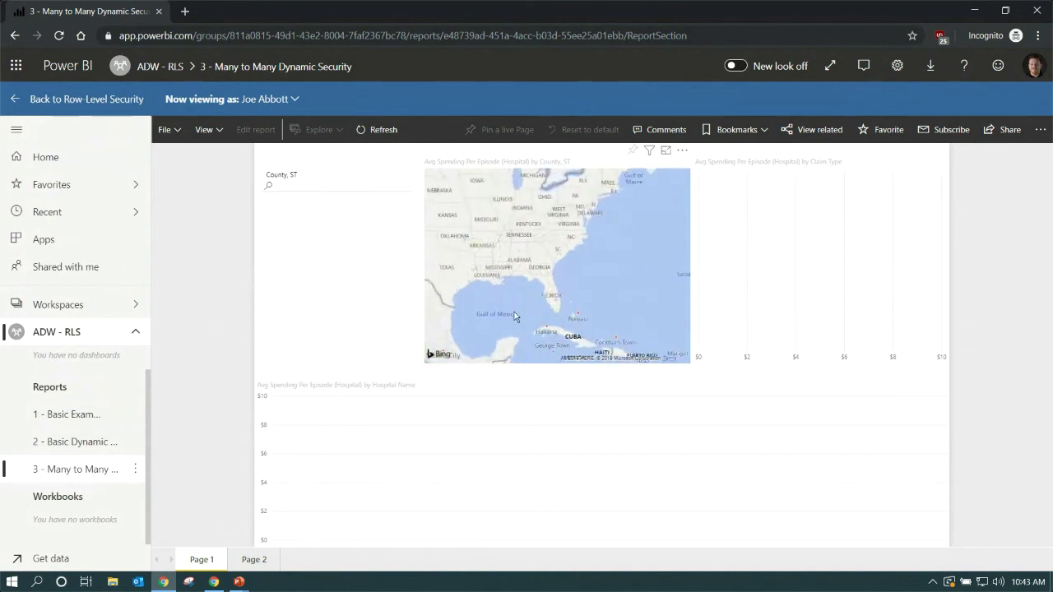
# Clear the tested person, apply the Dynamic Security role to the test view again, and examine the map
pyautogui.click(296, 99)
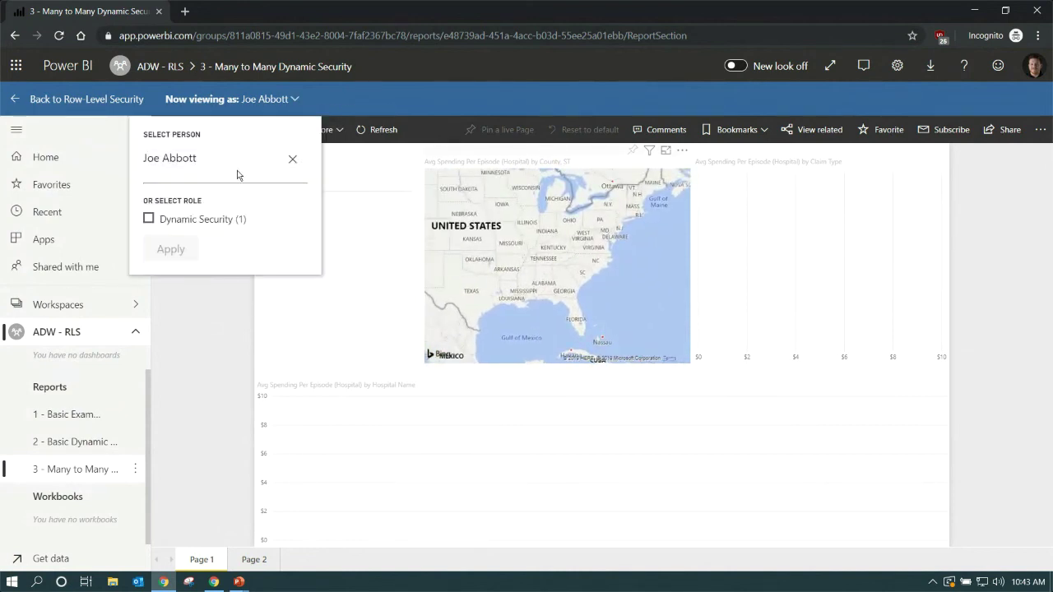
pyautogui.click(295, 160)
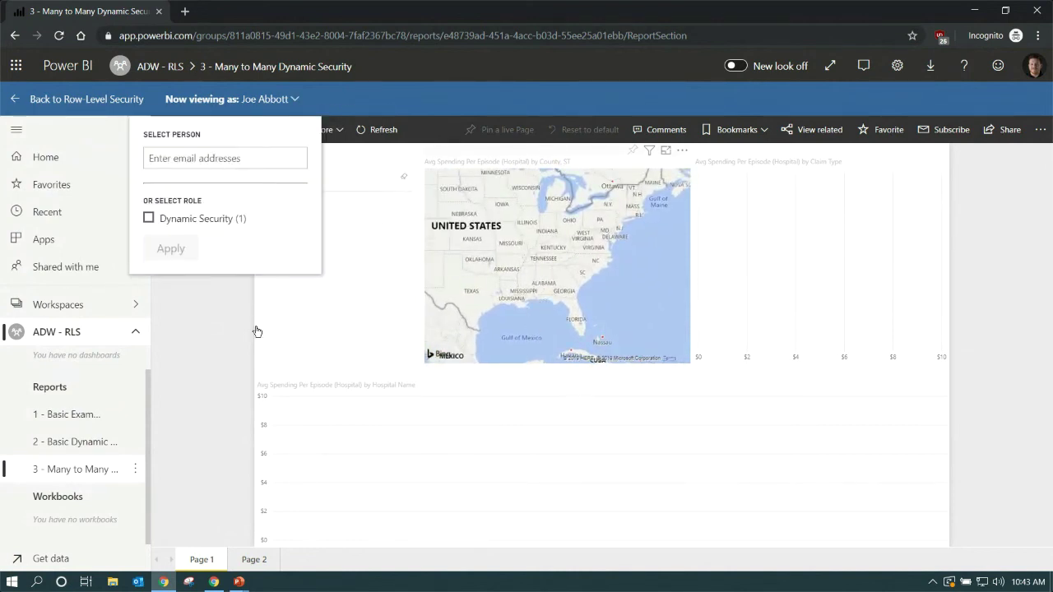
pyautogui.click(230, 160)
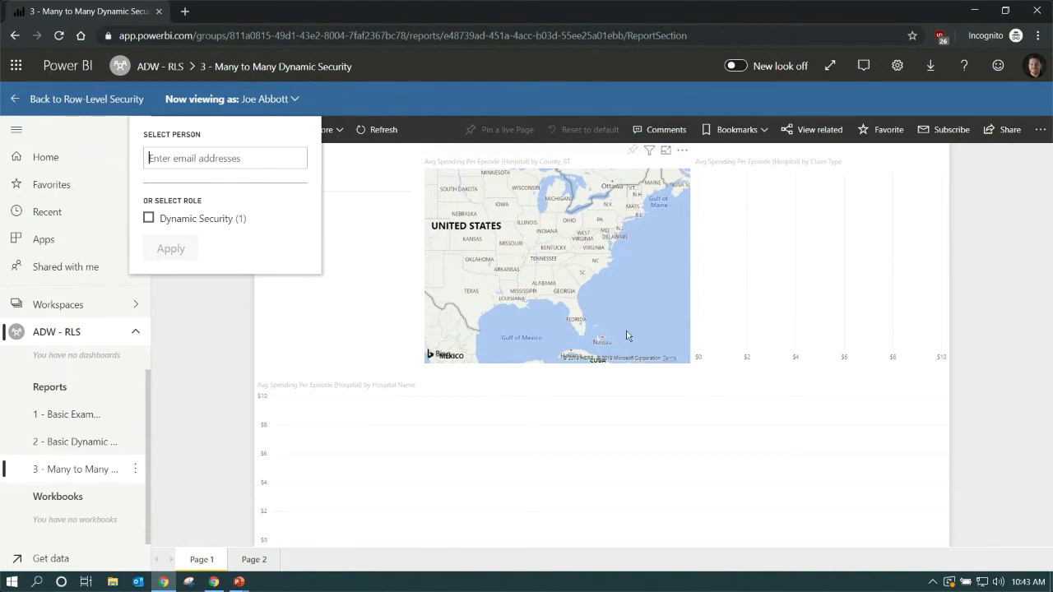
pyautogui.click(205, 219)
pyautogui.click(171, 248)
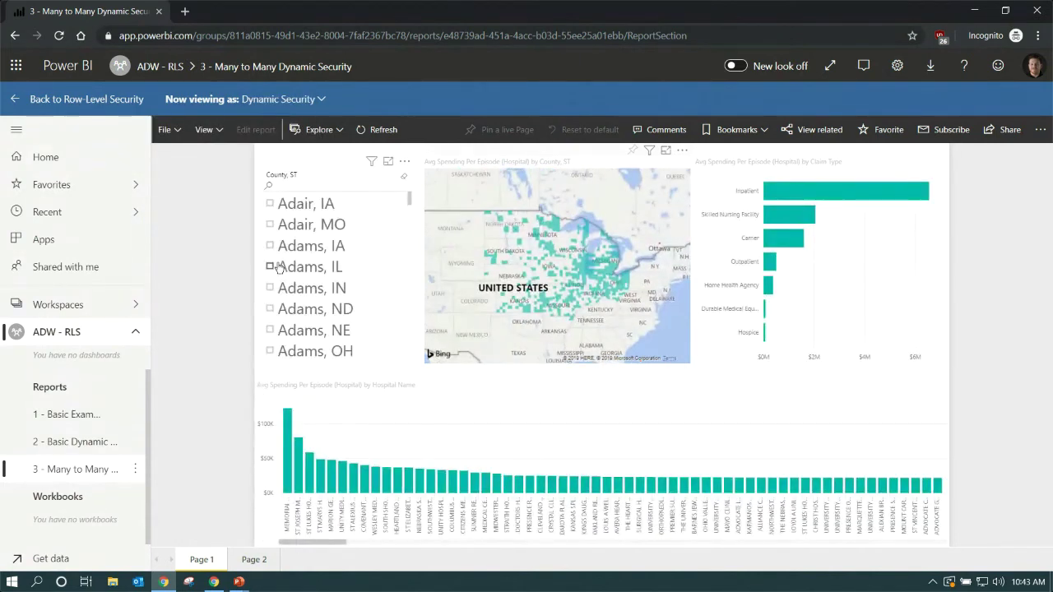
pyautogui.moveTo(596, 337); pyautogui.dragTo(543, 271)
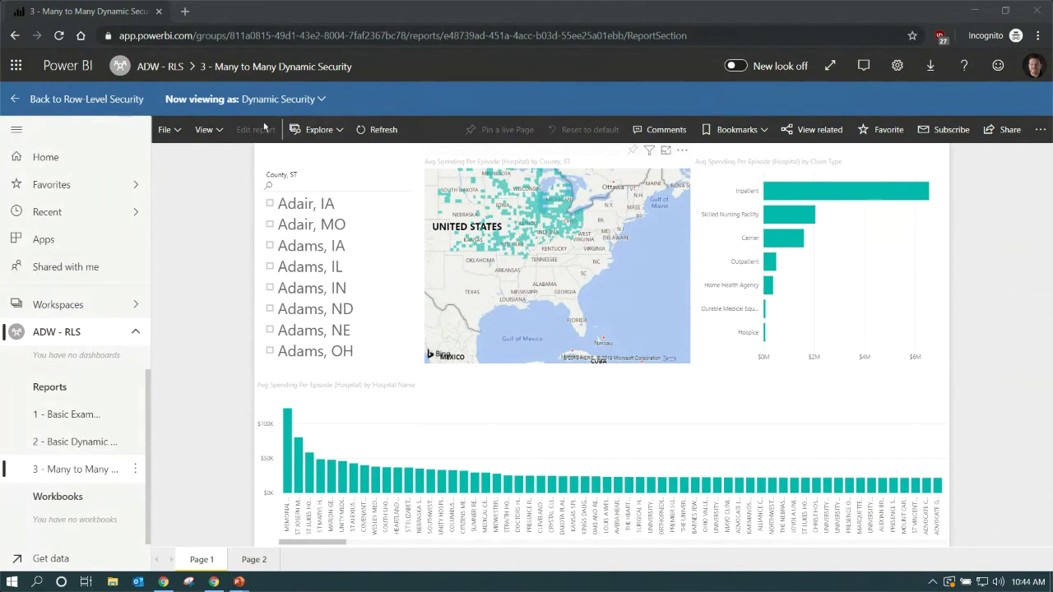
# Try to find a person by partial e-mail for the test view, and leave the browser for the desktop
pyautogui.click(302, 103)
pyautogui.click(284, 160)
pyautogui.write('jab')
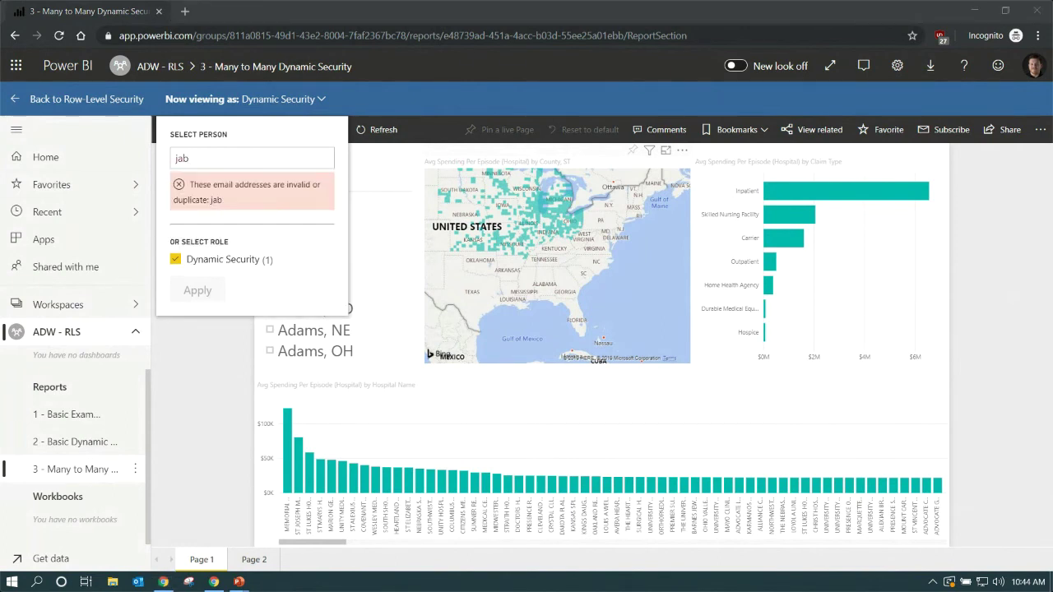
pyautogui.press('super+d')
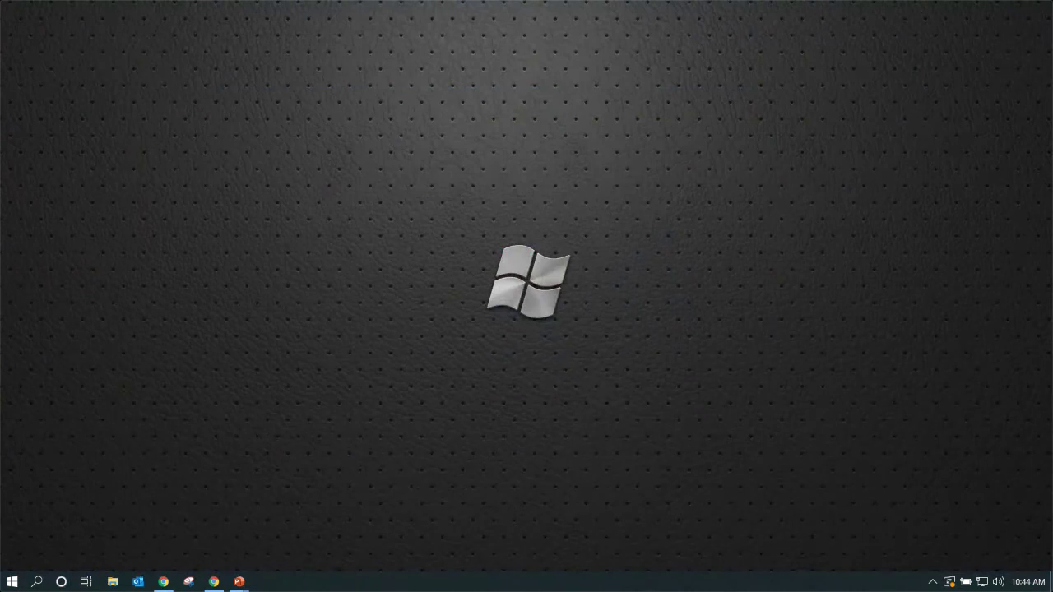
# Refresh the data in Power BI Desktop and republish the saved report to the ADW - RLS workspace, replacing the existing dataset
pyautogui.press('super+d')
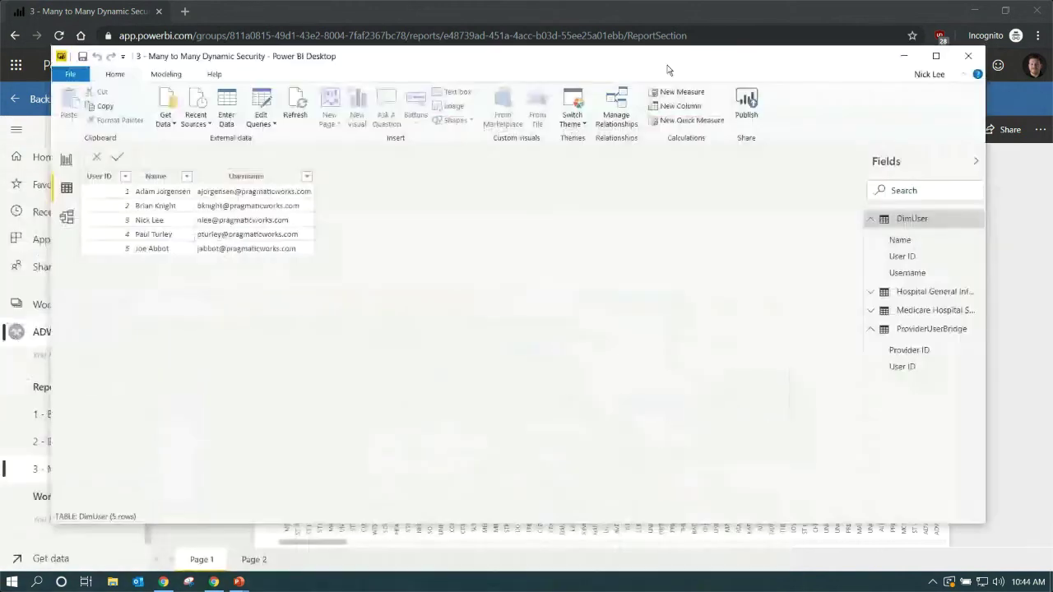
pyautogui.click(295, 109)
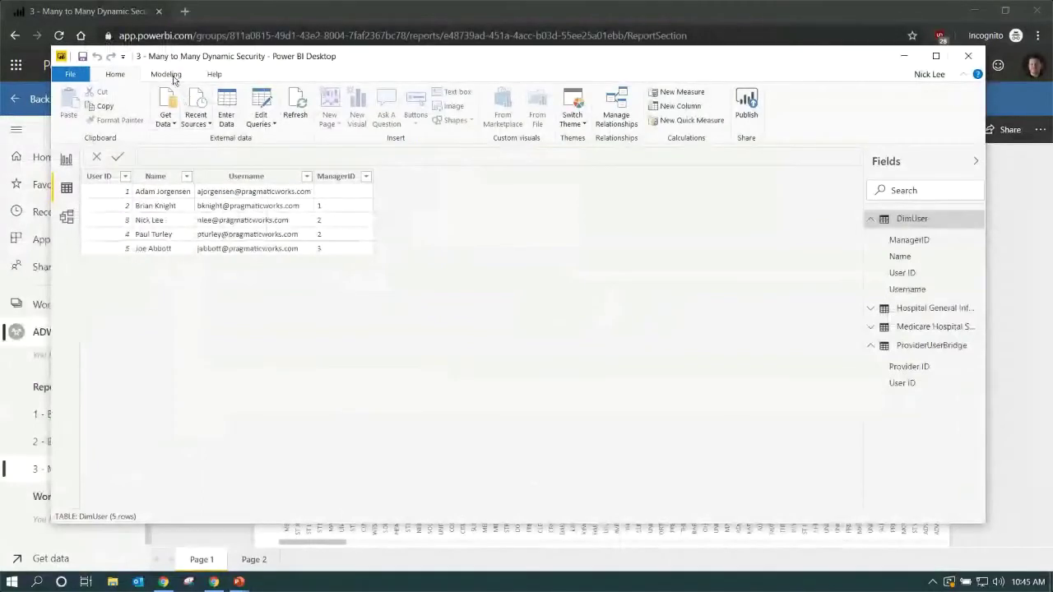
pyautogui.click(746, 107)
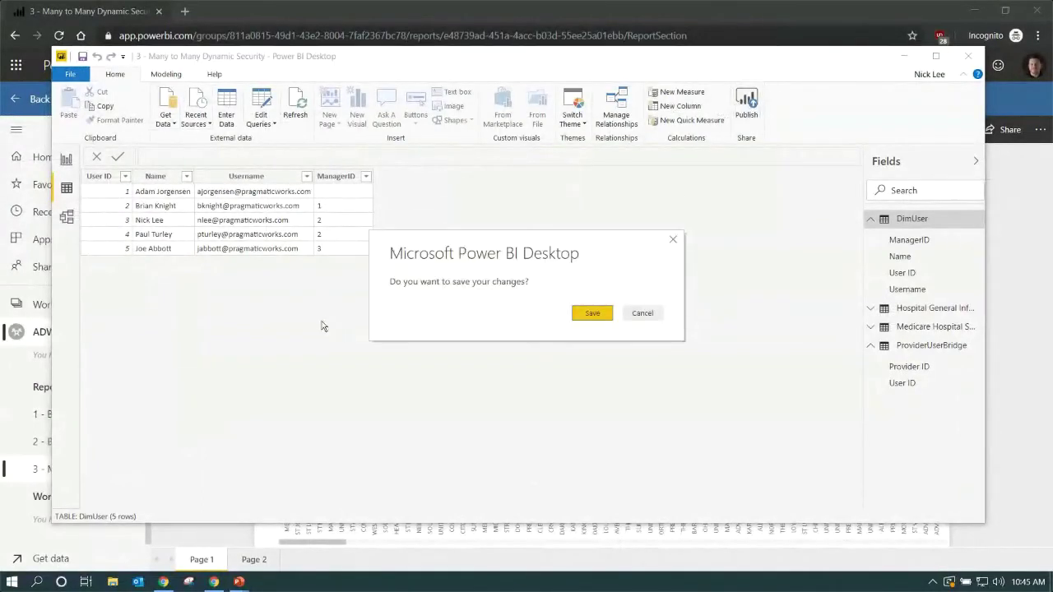
pyautogui.click(586, 316)
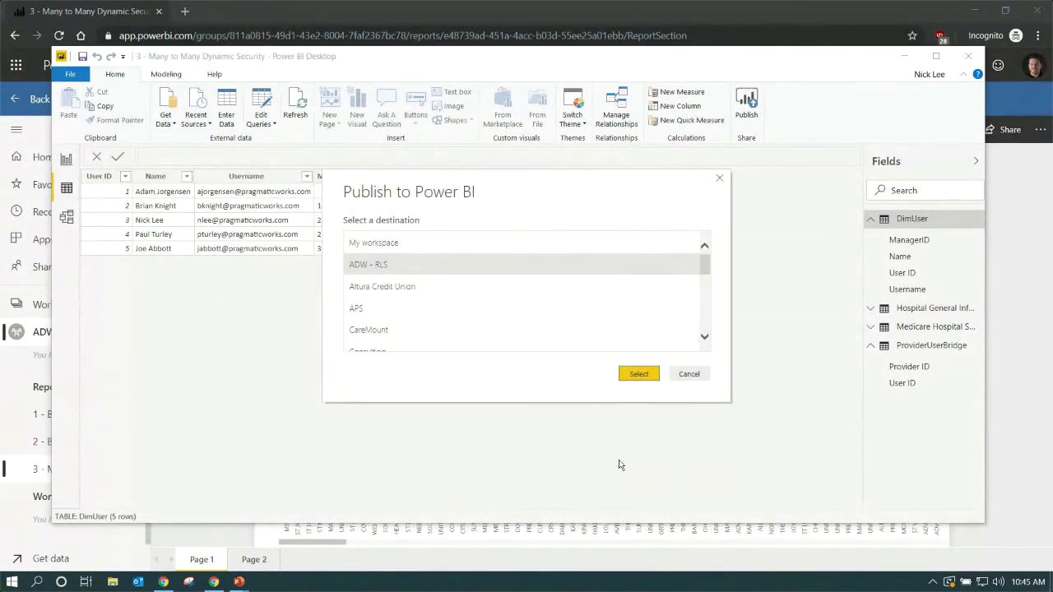
pyautogui.click(643, 376)
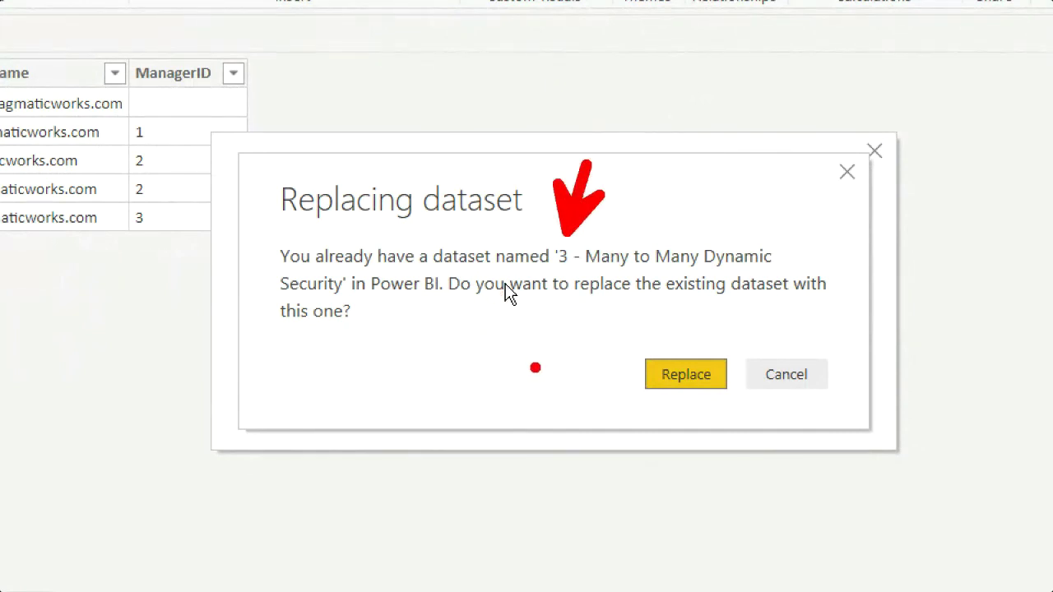
pyautogui.click(693, 374)
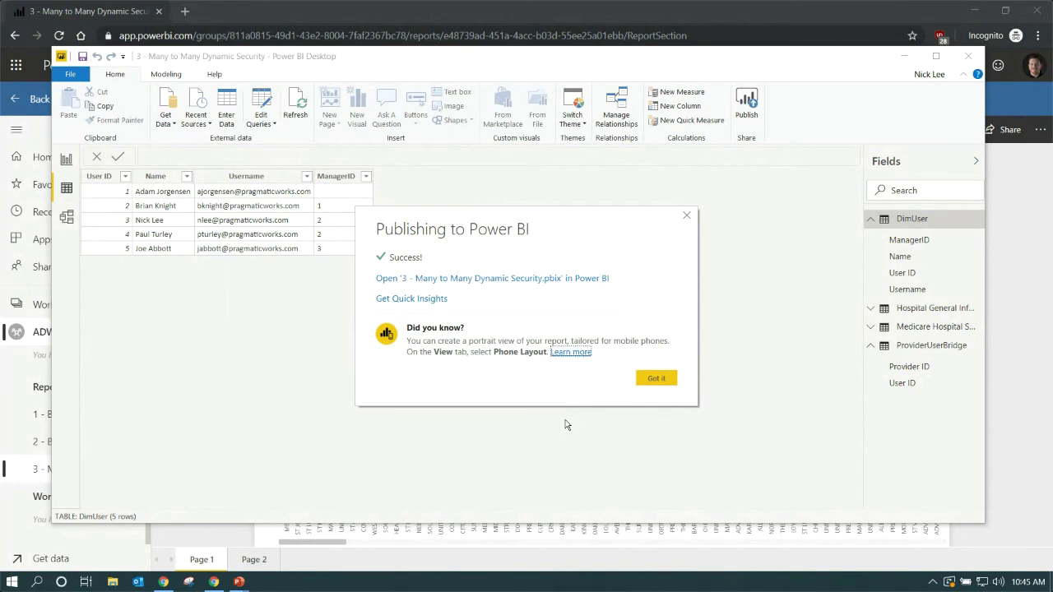
pyautogui.click(667, 378)
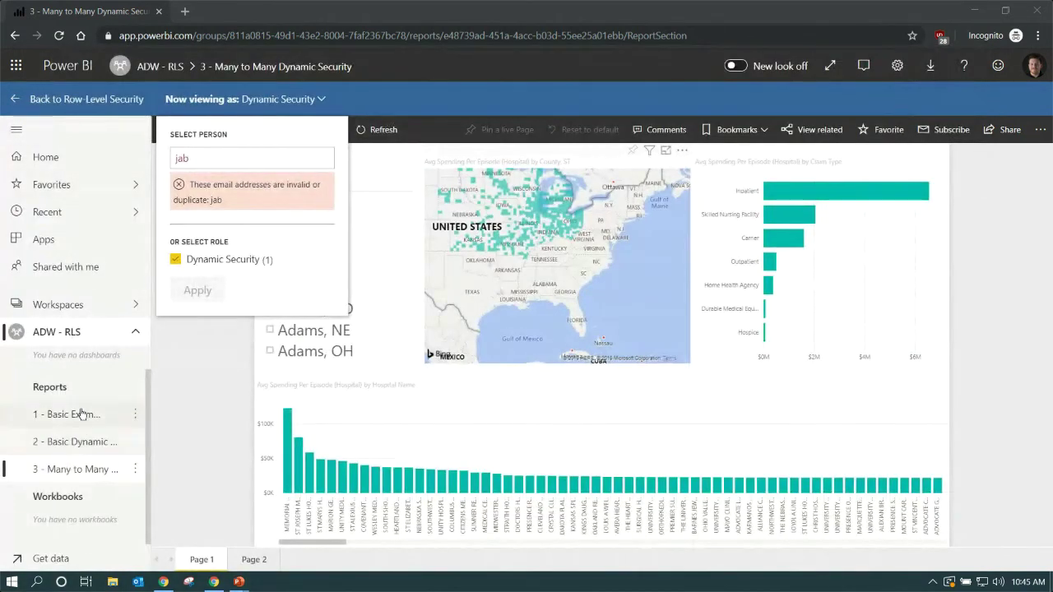
# In the browser, open row-level security for the 3 - Many to Many Dynamic Security dataset in ADW - RLS and test the Dynamic Security role
pyautogui.click(79, 333)
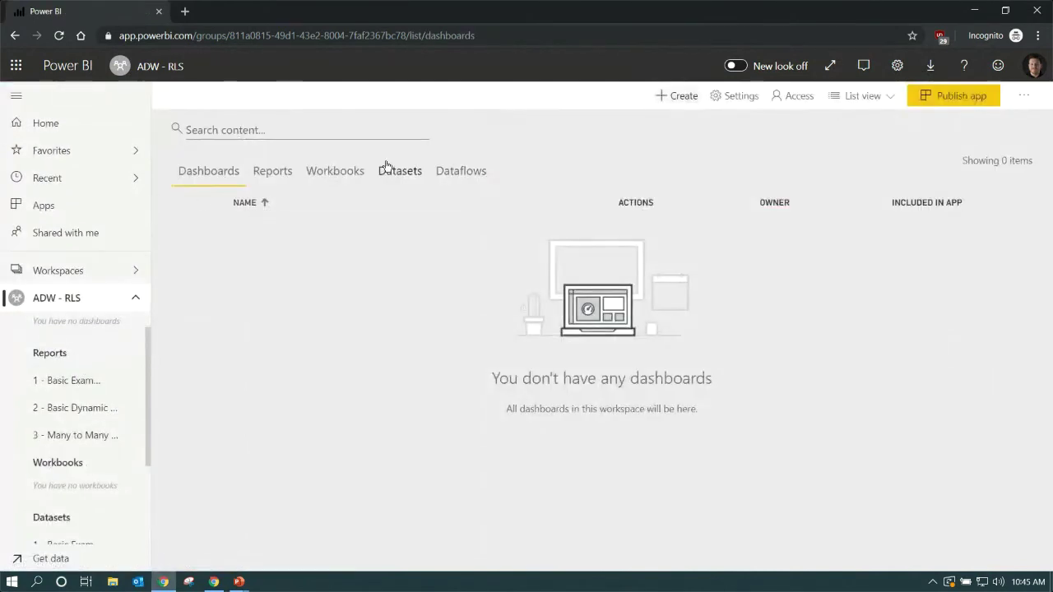
pyautogui.click(383, 168)
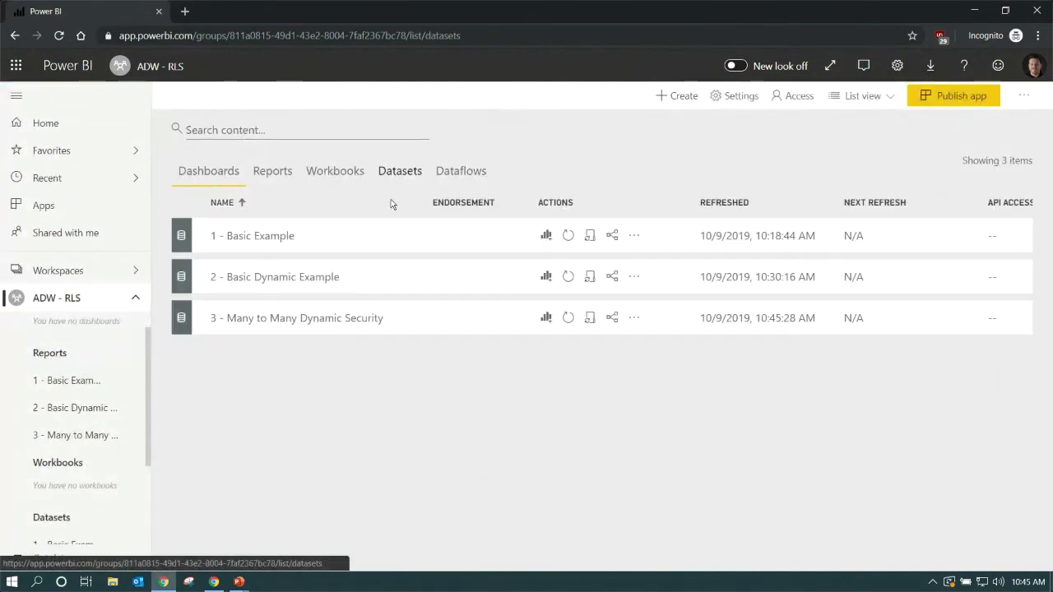
pyautogui.click(634, 317)
pyautogui.click(576, 498)
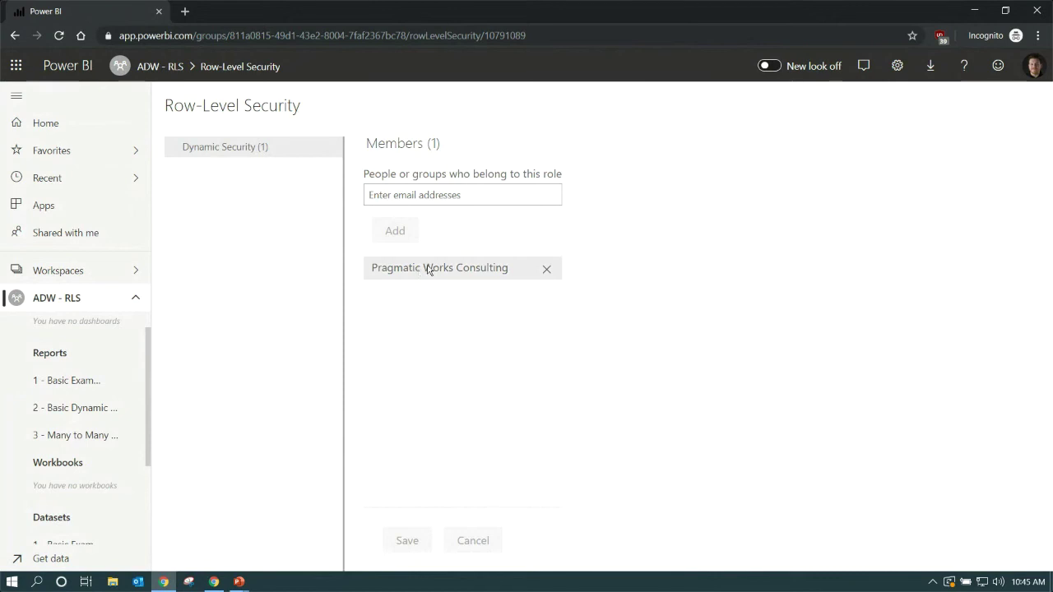
pyautogui.moveTo(252, 149)
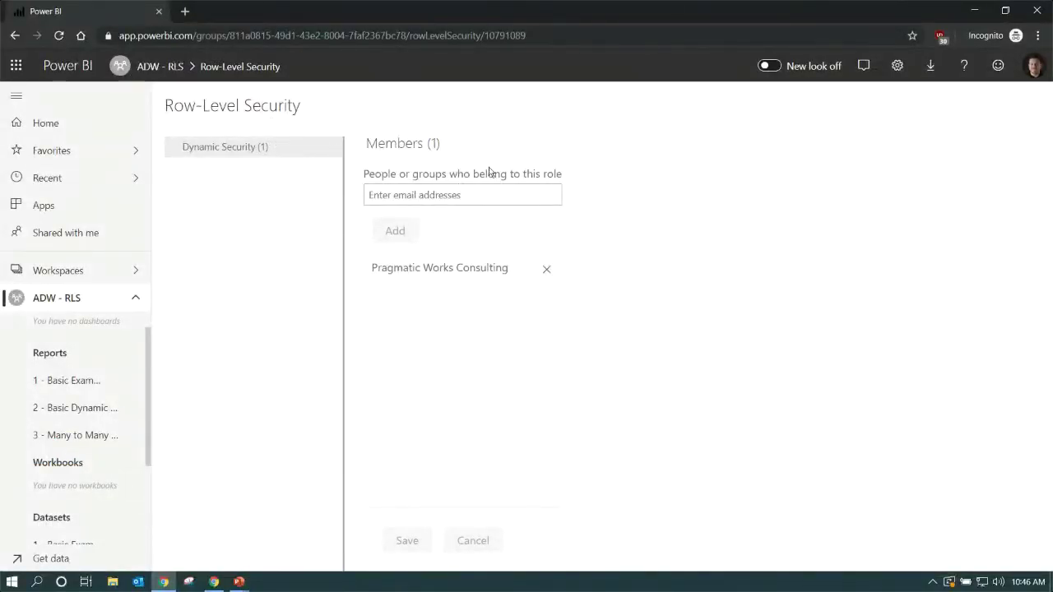
pyautogui.click(337, 146)
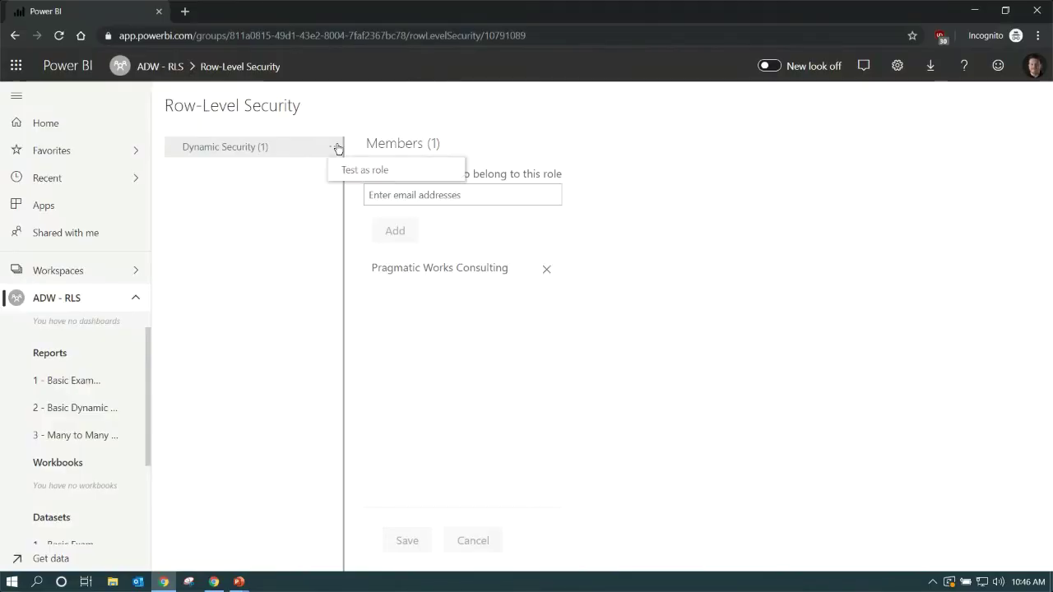
pyautogui.click(374, 176)
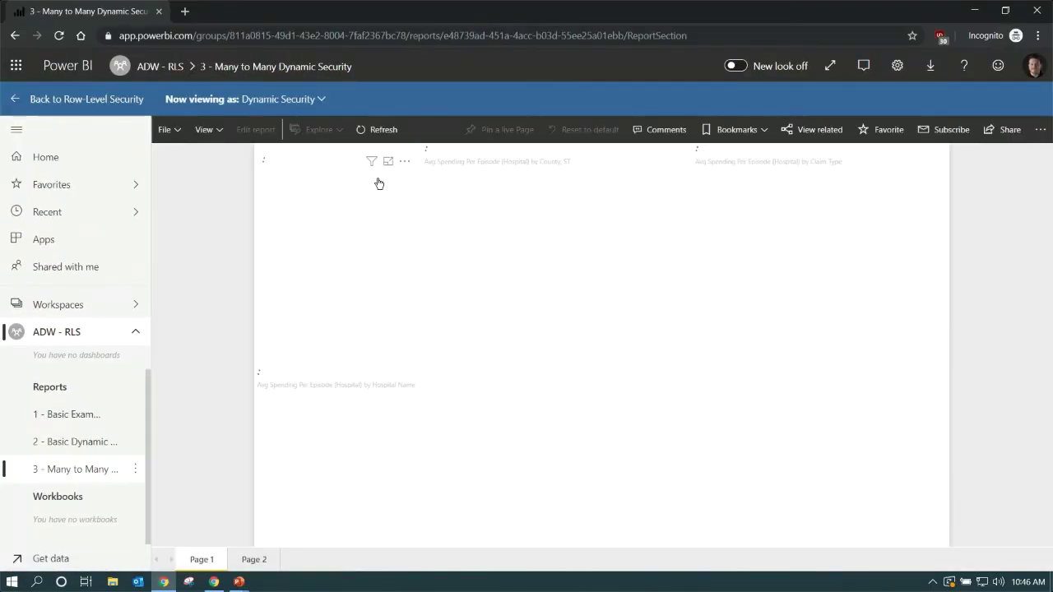
# Switch the test view from the Dynamic Security role to a colleague found by first name
pyautogui.click(319, 100)
pyautogui.write('joe')
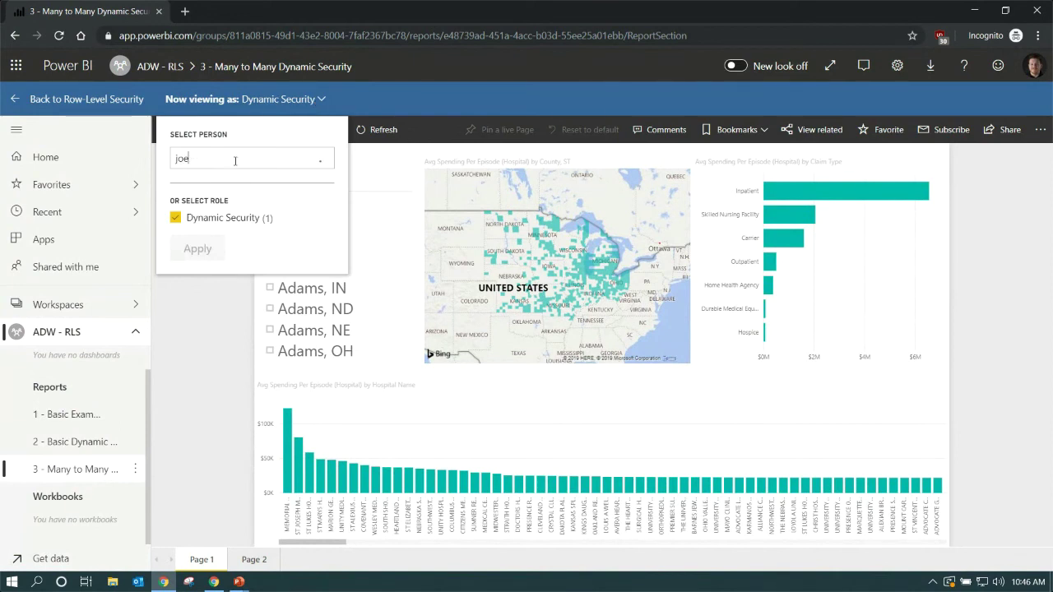
pyautogui.press('Return')
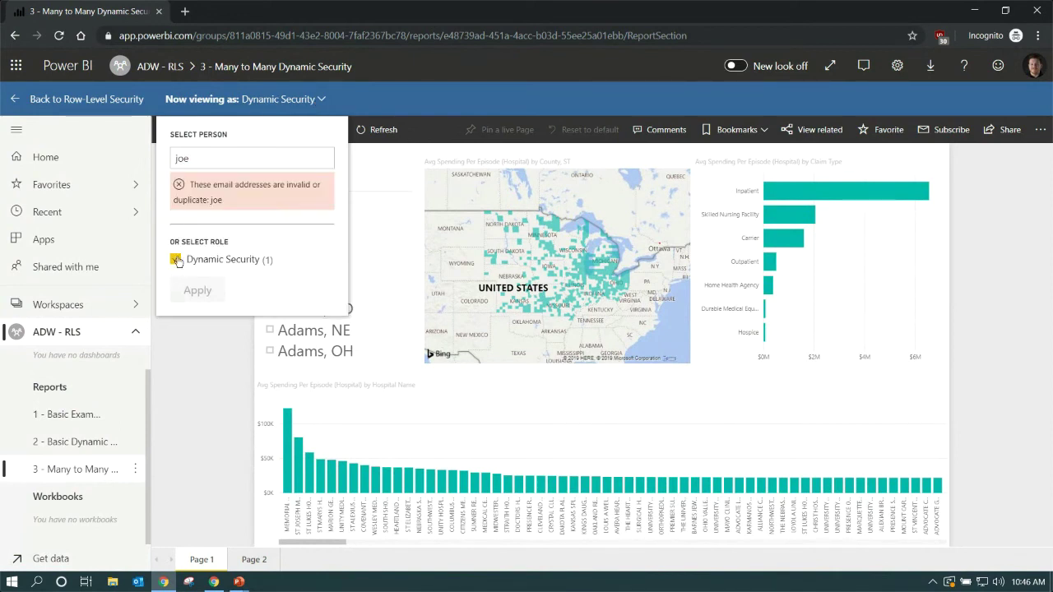
pyautogui.click(175, 259)
pyautogui.click(223, 161)
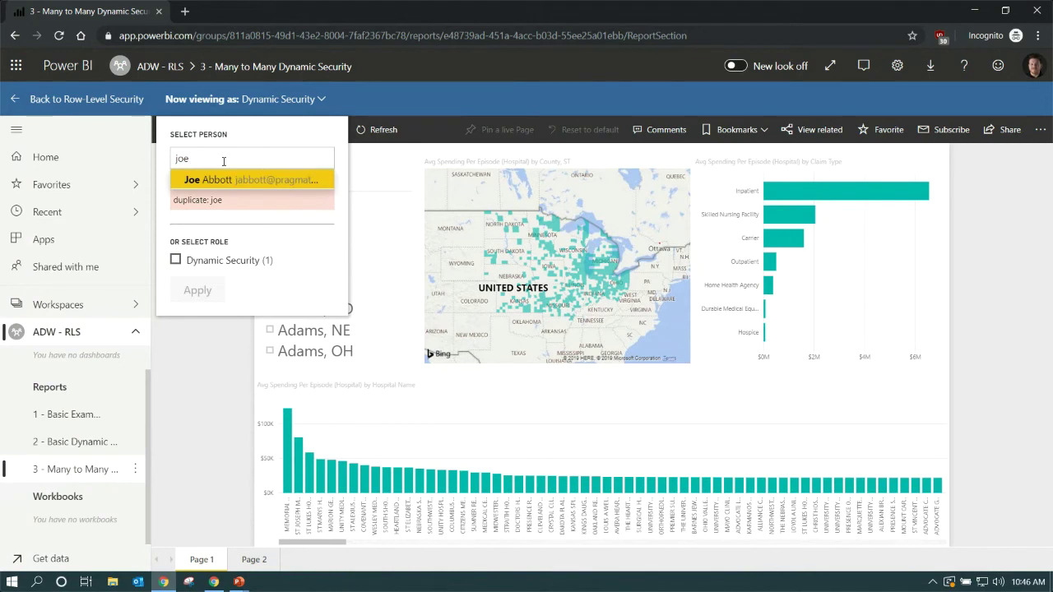
pyautogui.click(272, 180)
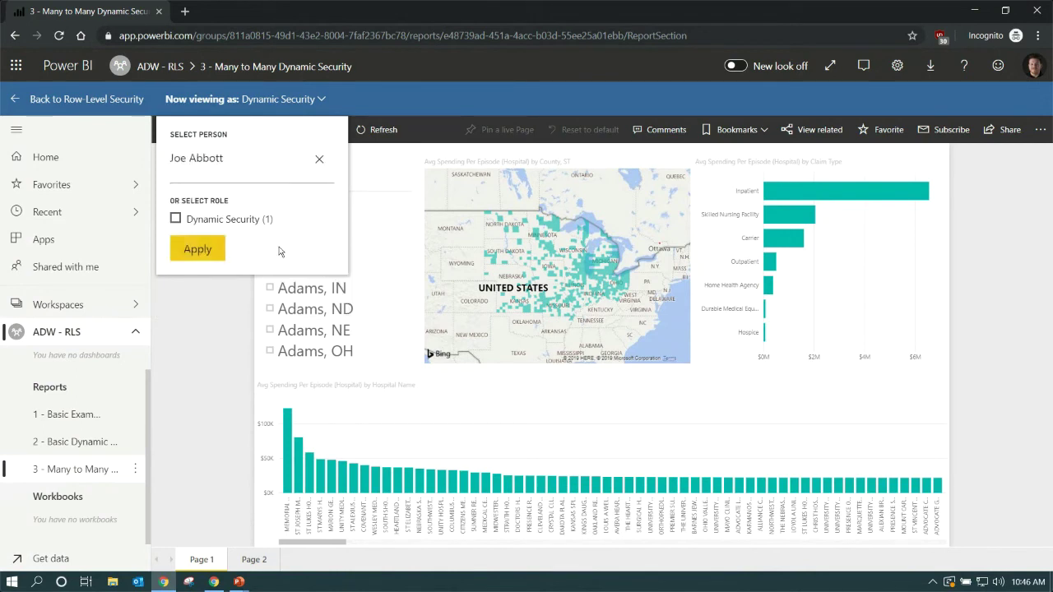
pyautogui.click(206, 246)
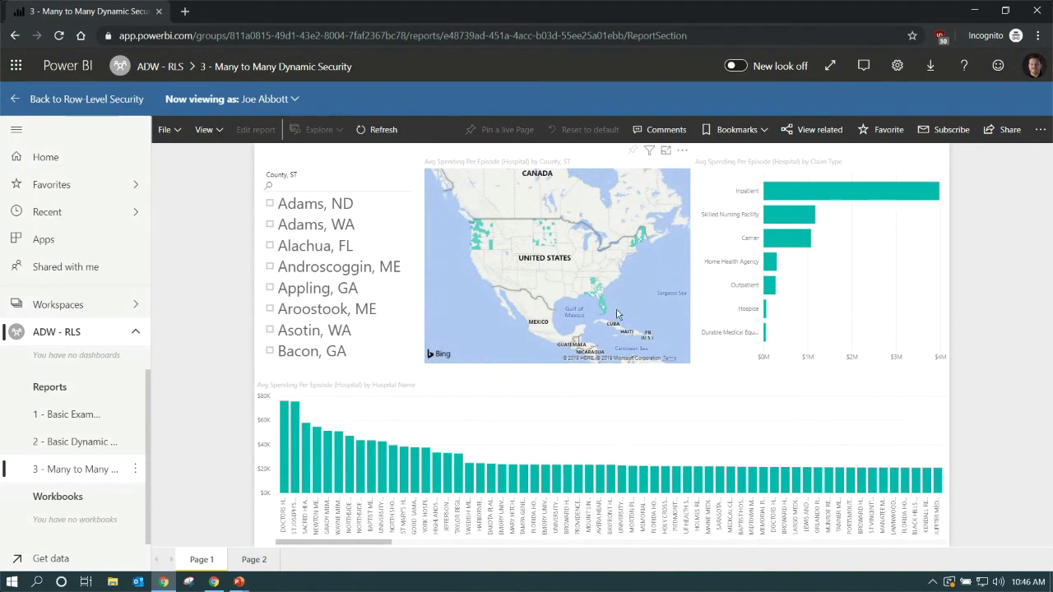
# Examine the spending map for that colleague across the southeastern states and the wider United States
pyautogui.scroll(5, 563, 265)
pyautogui.scroll(-3, 565, 262)
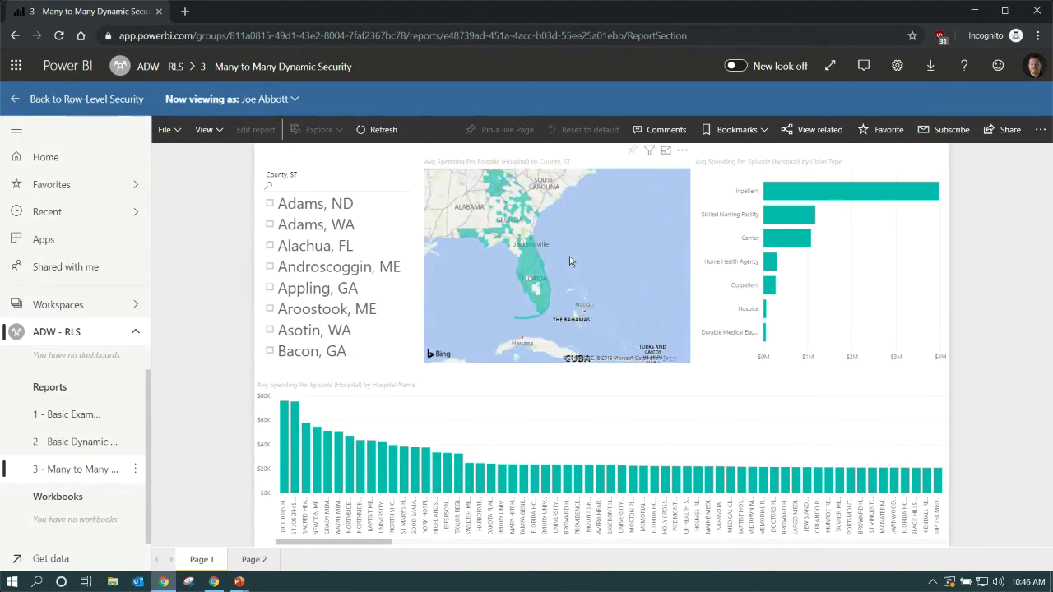
pyautogui.moveTo(596, 285); pyautogui.dragTo(558, 329)
pyautogui.scroll(2, 518, 260)
pyautogui.moveTo(517, 260); pyautogui.dragTo(650, 302)
pyautogui.scroll(-3, 604, 285)
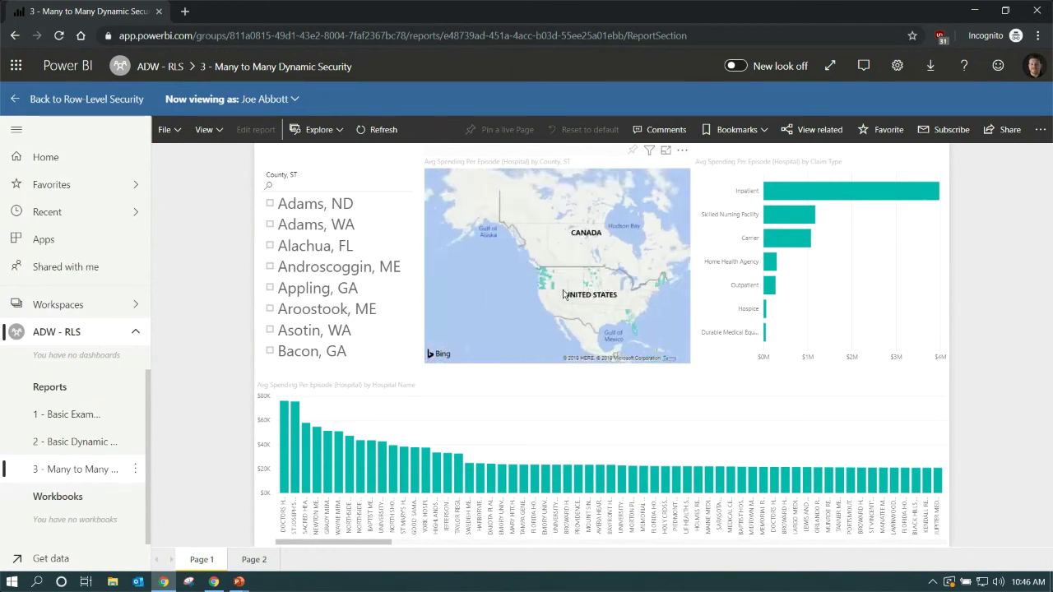
pyautogui.moveTo(552, 294)
pyautogui.mouseDown()
pyautogui.moveTo(613, 310)
pyautogui.moveTo(546, 306)
pyautogui.mouseUp()
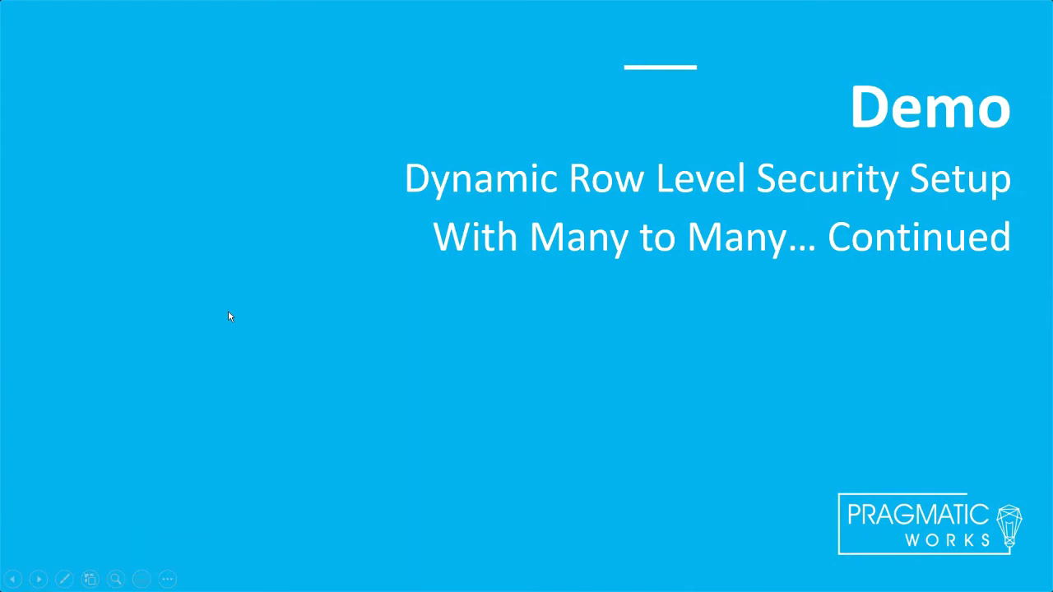
pyautogui.click(229, 317)
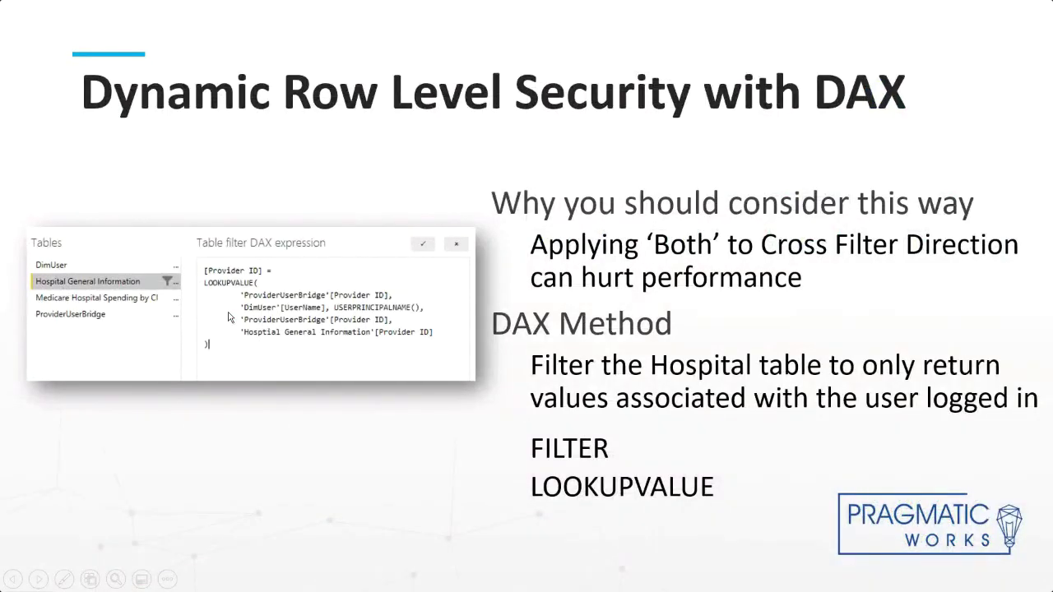
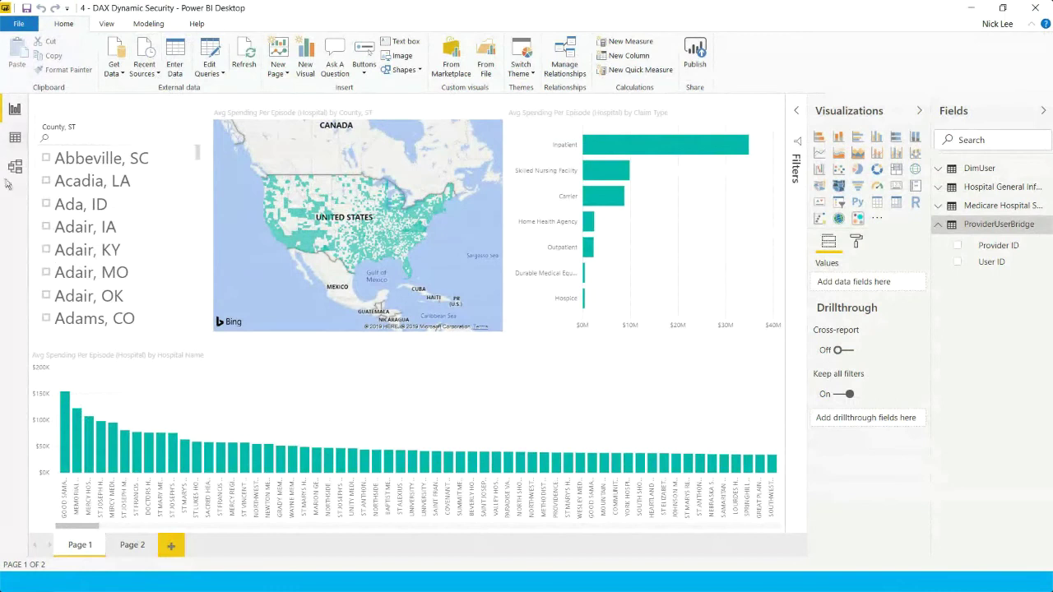
# Review the table relationships of the 4 - DAX Dynamic Security report in Power BI Desktop and create a role named Dynamic Security
pyautogui.click(15, 167)
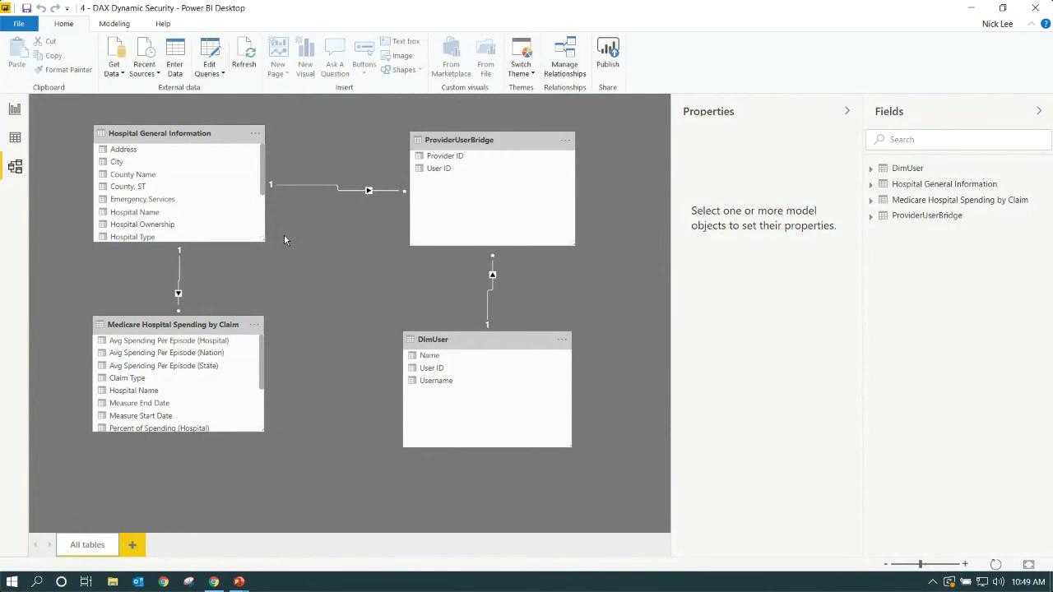
pyautogui.click(14, 112)
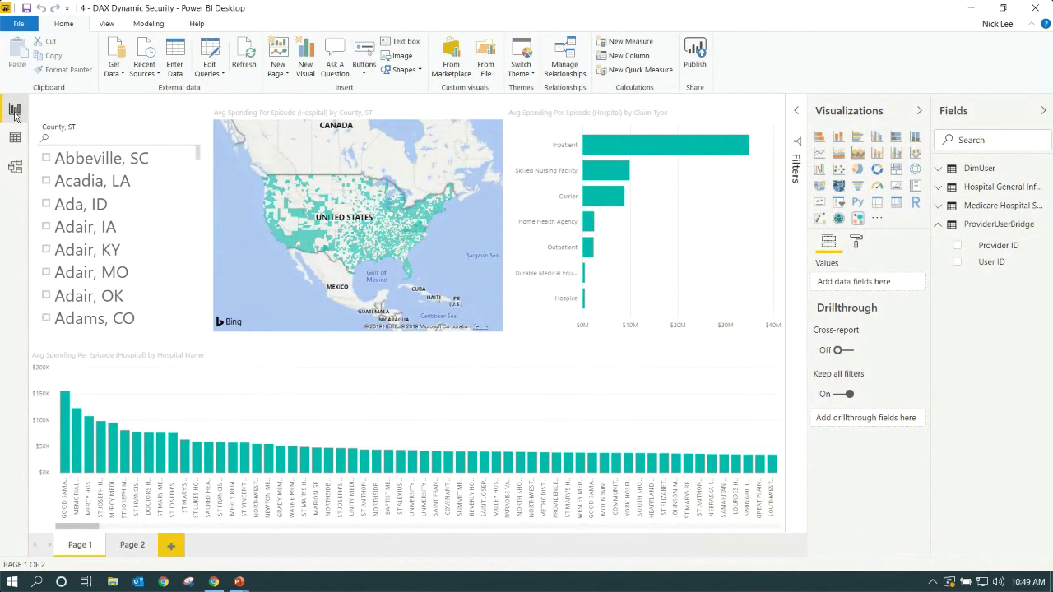
pyautogui.click(157, 26)
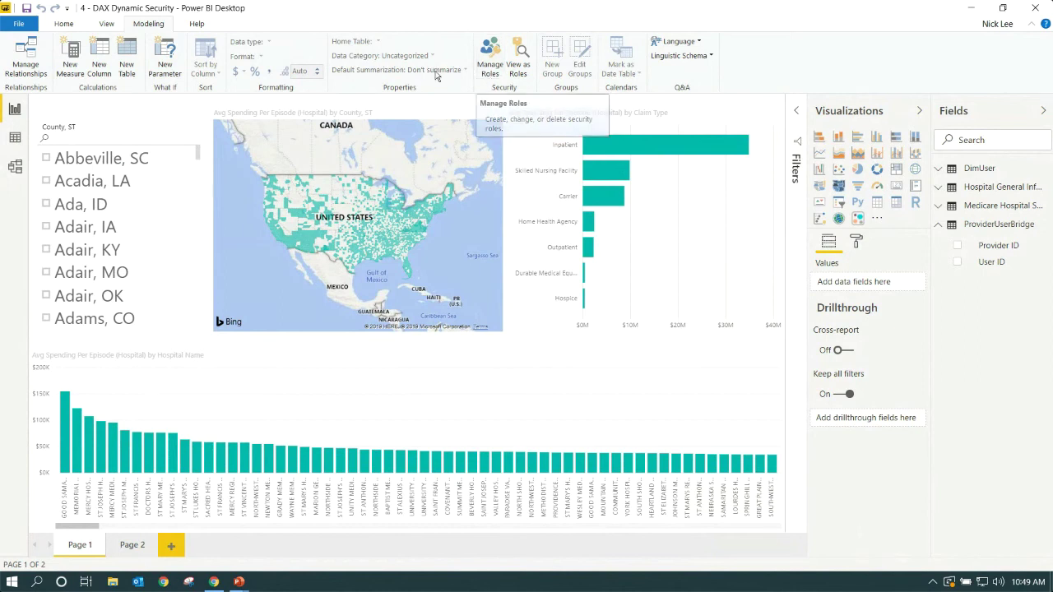
pyautogui.click(488, 67)
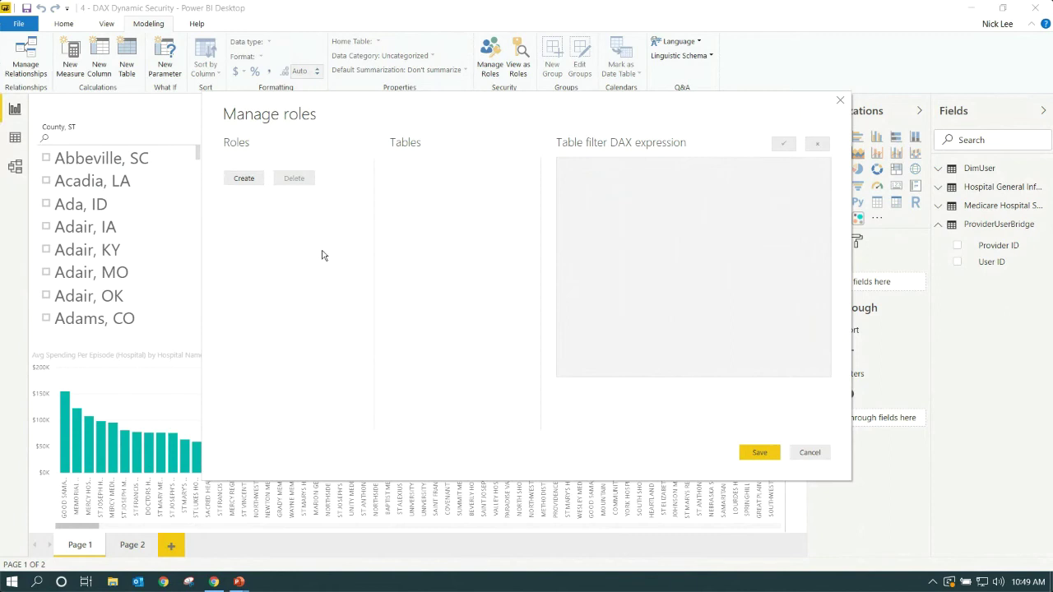
pyautogui.click(237, 180)
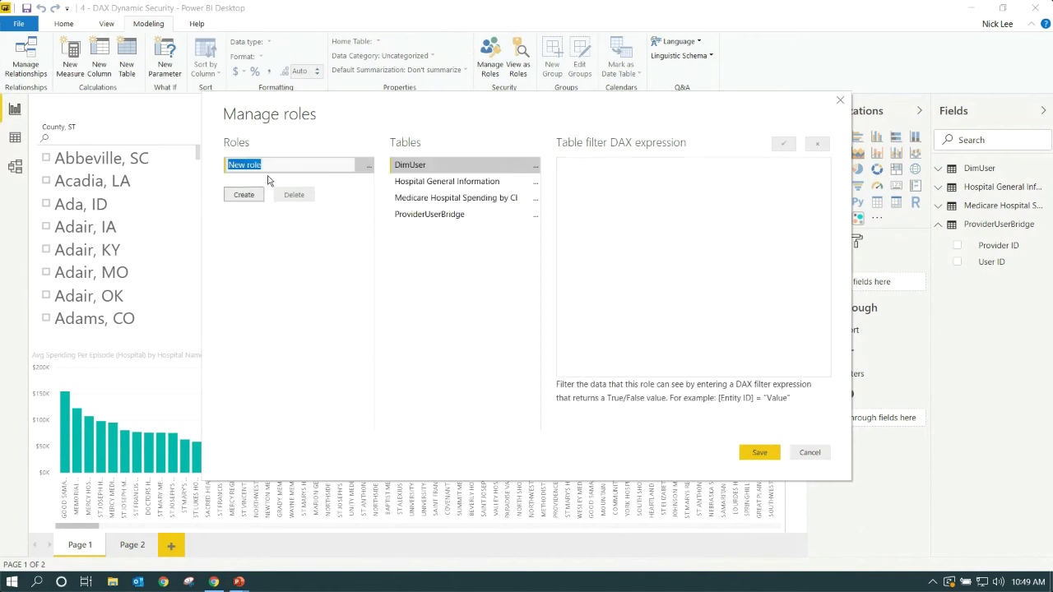
pyautogui.write('Dynamic')
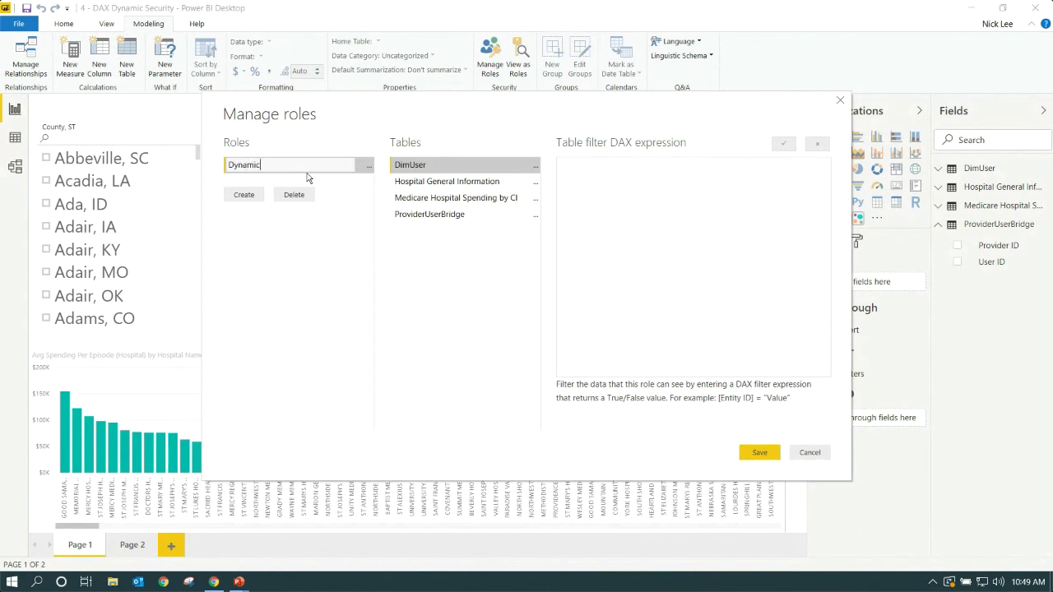
pyautogui.write(' Security')
pyautogui.press('Return')
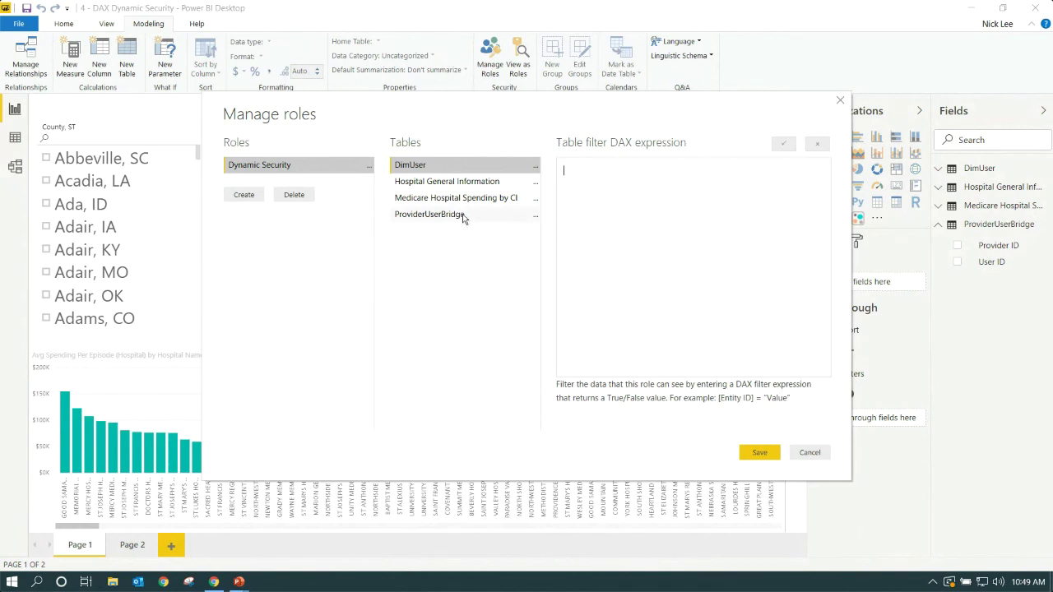
# Add a Provider ID filter on the ProviderUserBridge table to the Dynamic Security role and remove its placeholder value
pyautogui.click(538, 172)
pyautogui.moveTo(566, 183)
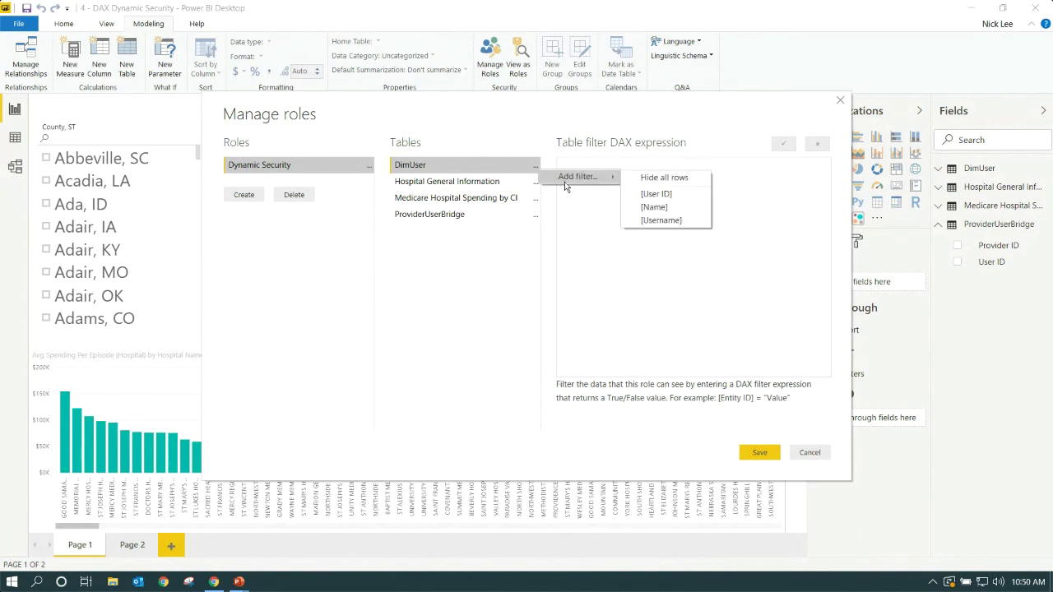
pyautogui.click(527, 218)
pyautogui.click(533, 216)
pyautogui.moveTo(580, 220)
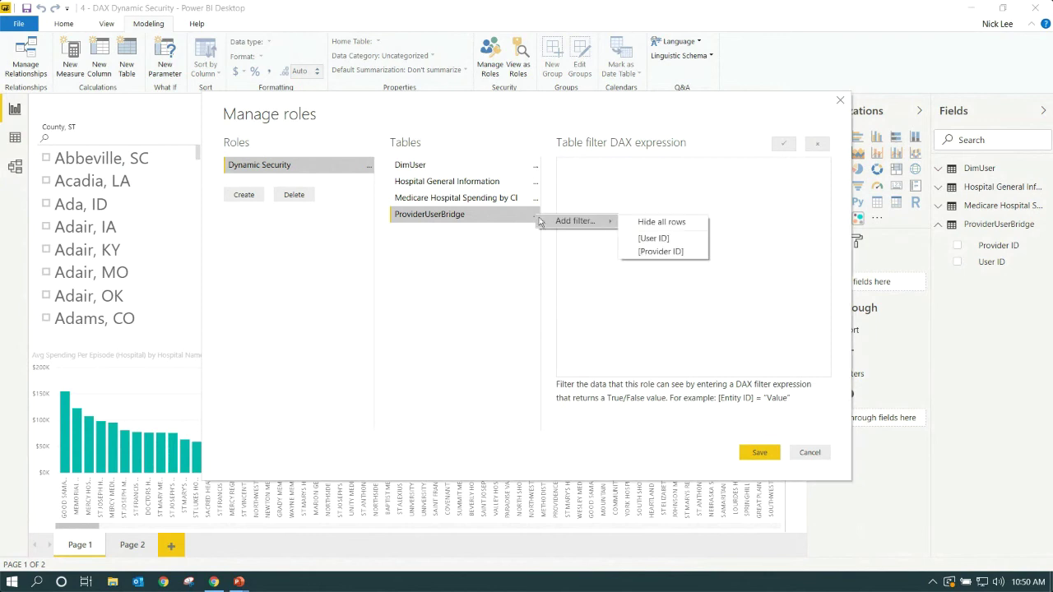
pyautogui.click(661, 252)
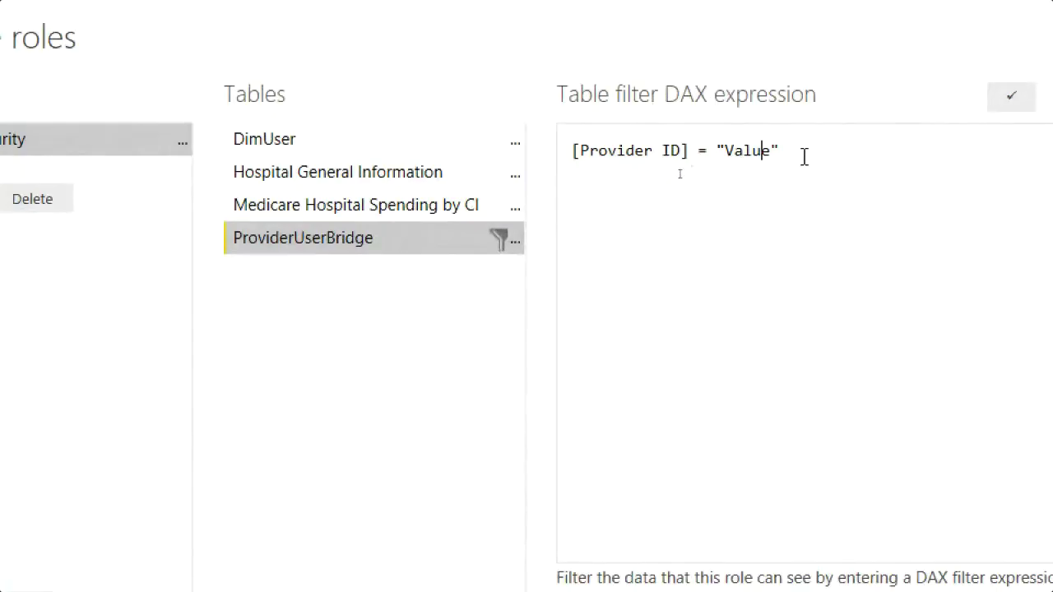
pyautogui.moveTo(804, 157); pyautogui.dragTo(717, 160)
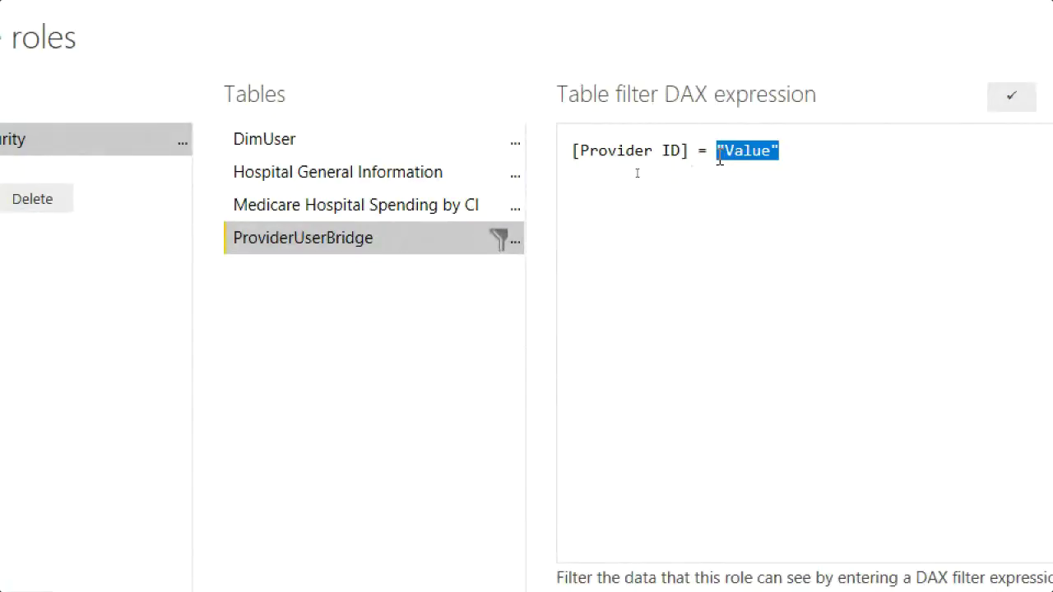
pyautogui.press('BackSpace')
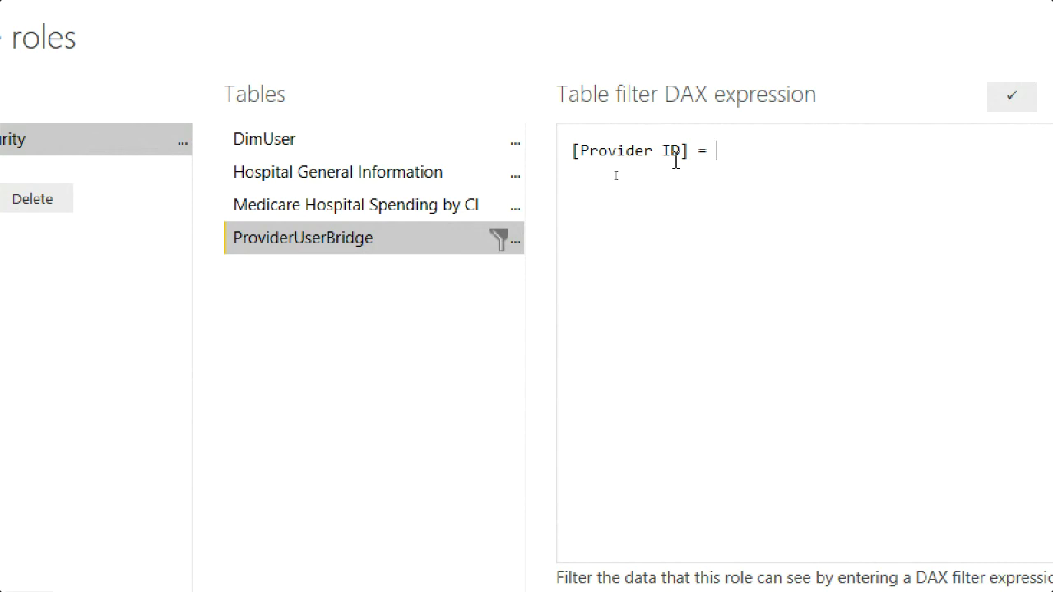
pyautogui.write('USERPR')
pyautogui.write('INCIAP')
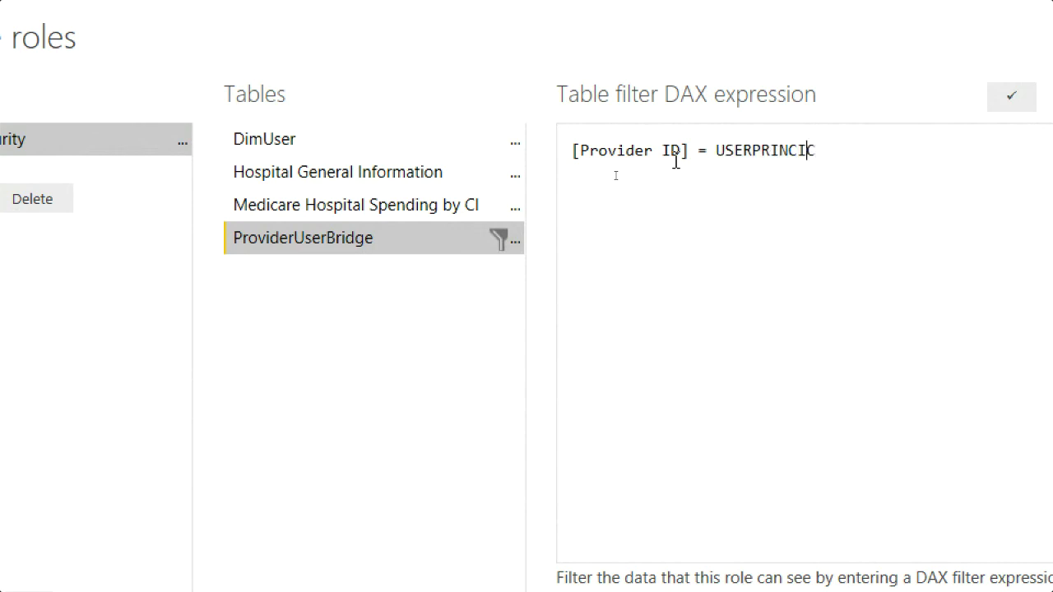
pyautogui.hotkey('ctrl', 'BackSpace')
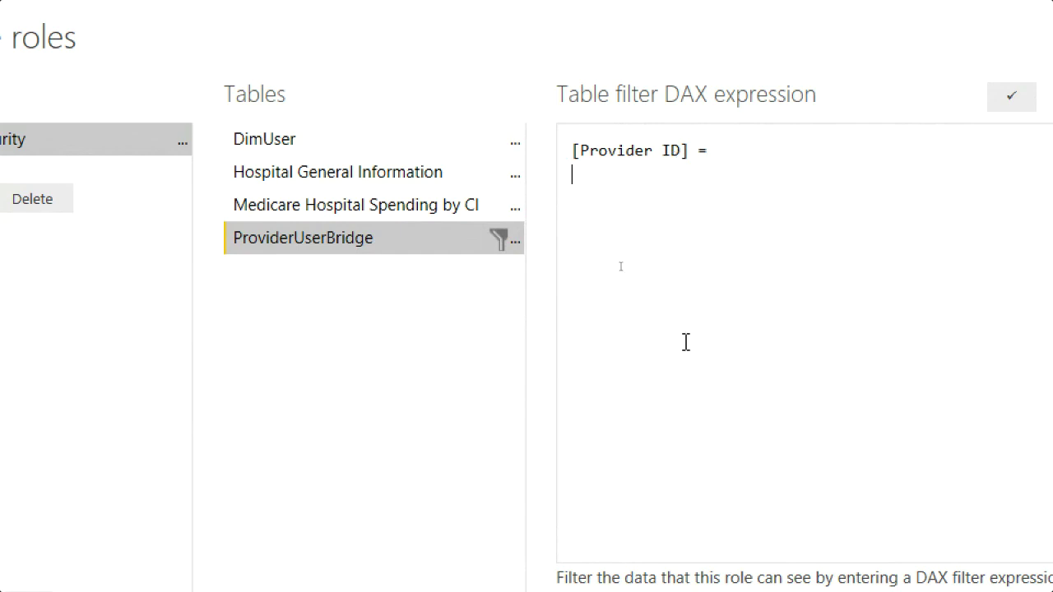
# Compare Provider ID to a LOOKUPVALUE( function on a new line, with 'ProviderUserBridge'[Provider ID] as the result column
pyautogui.press('Return')
pyautogui.write('LOOKUPVALUE(')
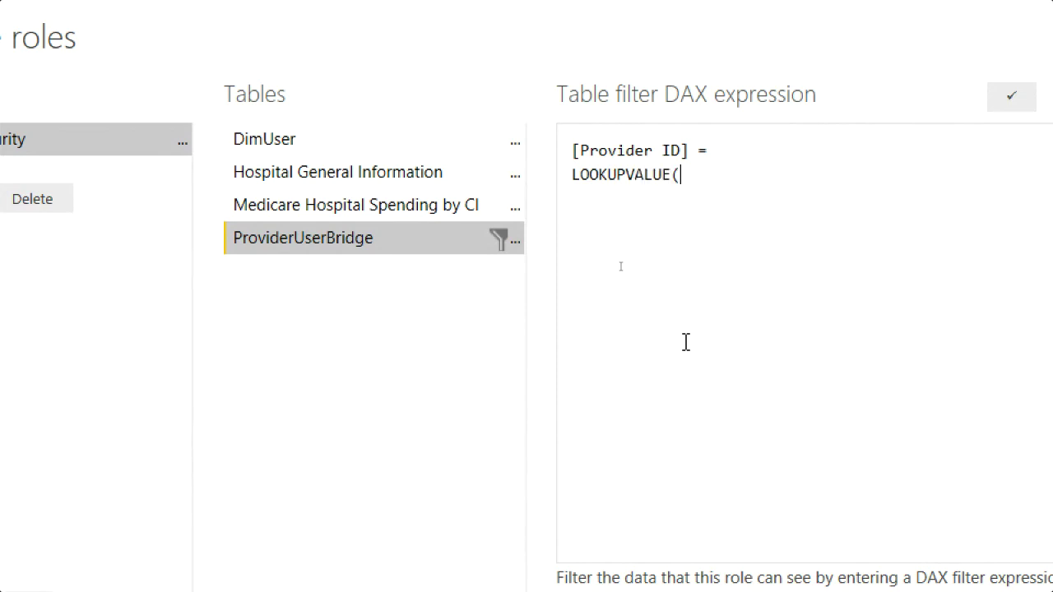
pyautogui.press('Return')
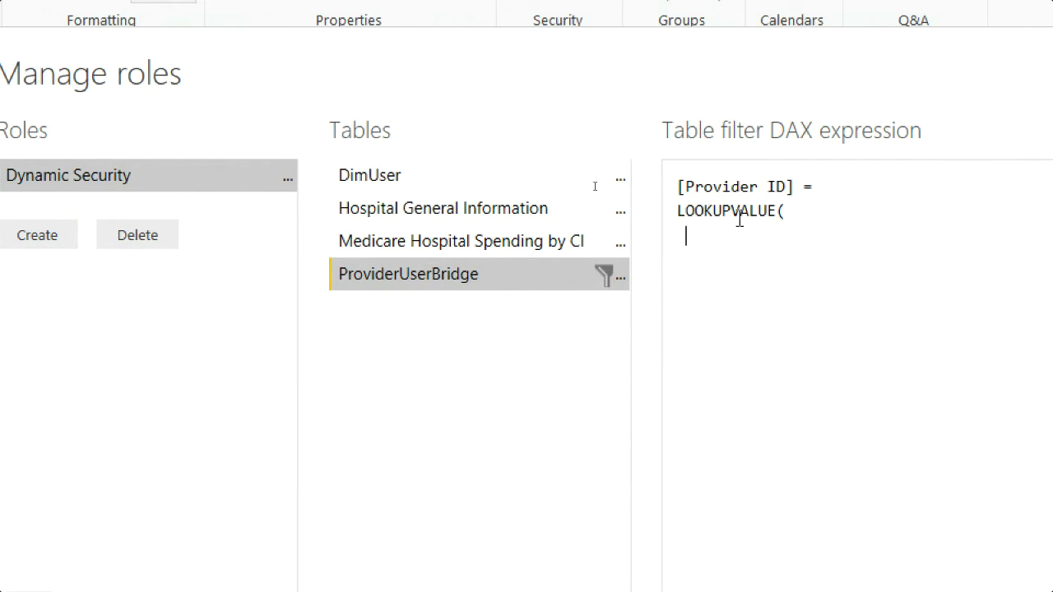
pyautogui.write("'ProviderUserB")
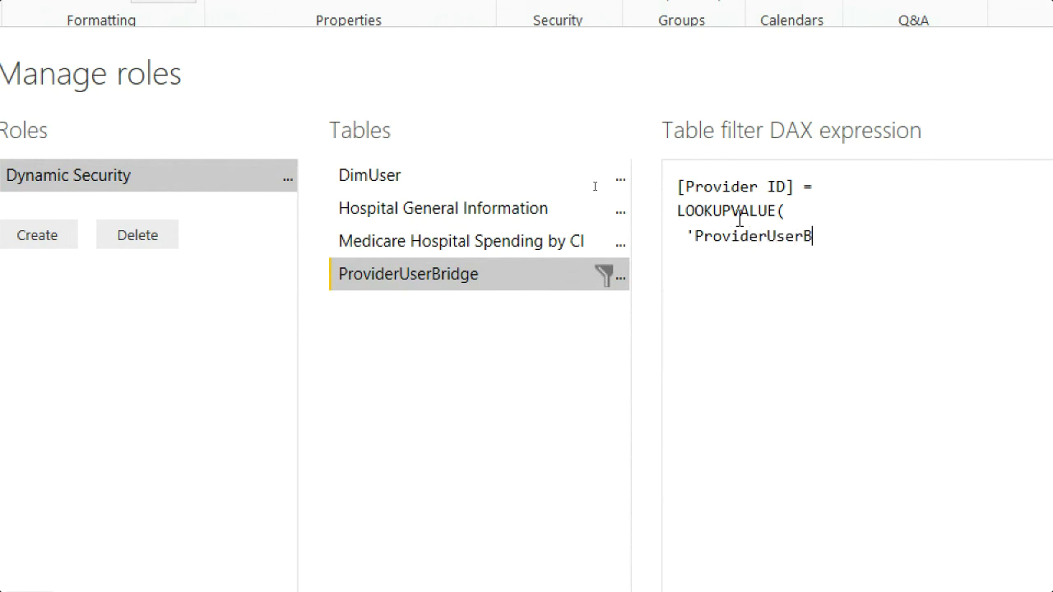
pyautogui.write("ridge'[Provider ID")
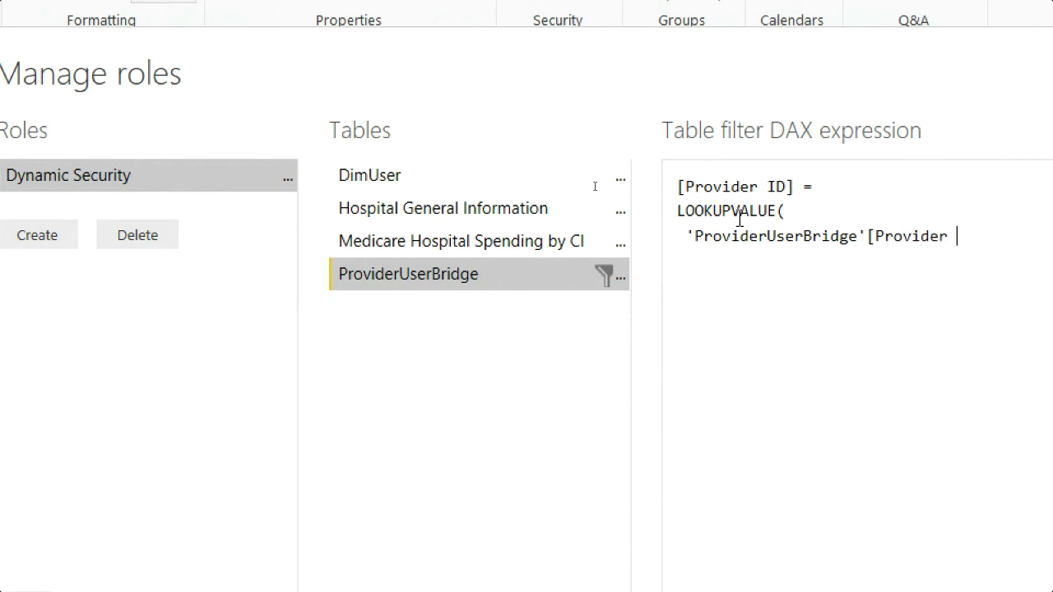
pyautogui.write(']')
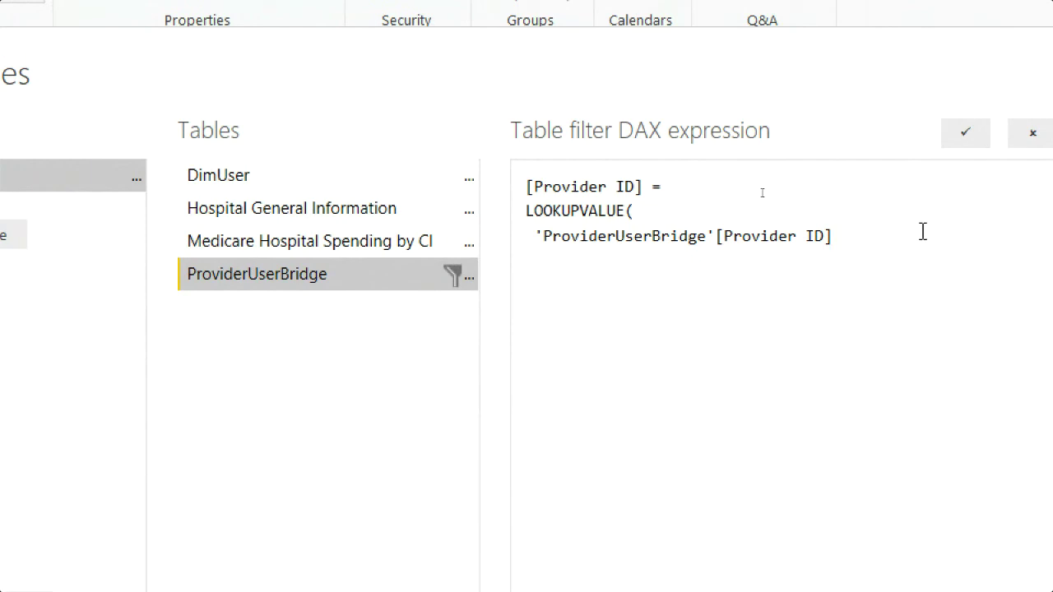
# Add 'DimUser'[UserName] matched to USERPRINCIPALNAME() as the first search pair of the LOOKUPVALUE function
pyautogui.write(',')
pyautogui.press('Return')
pyautogui.write("'DimUser")
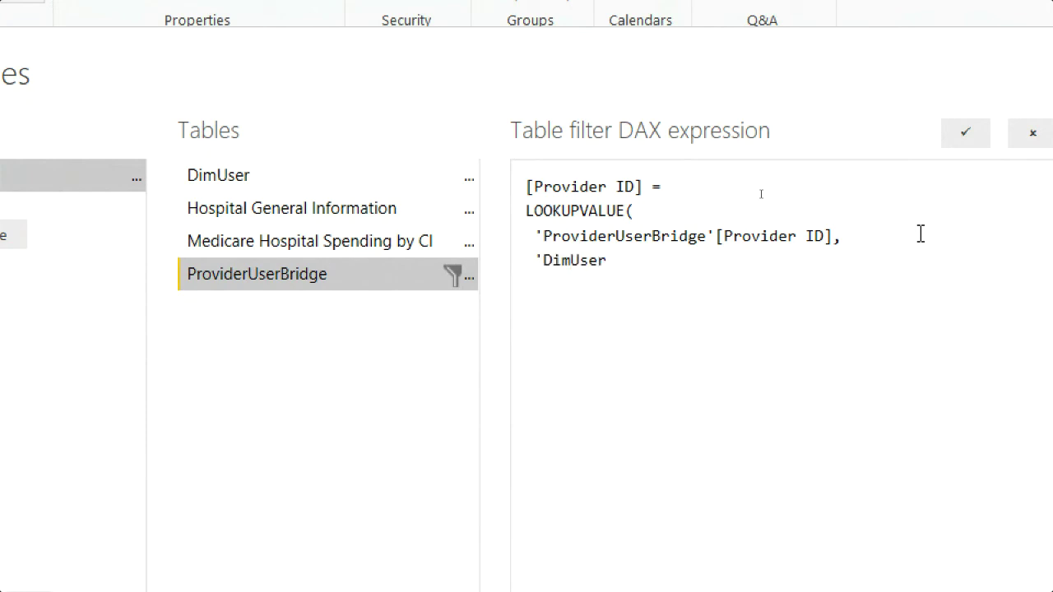
pyautogui.write("'[UserName")
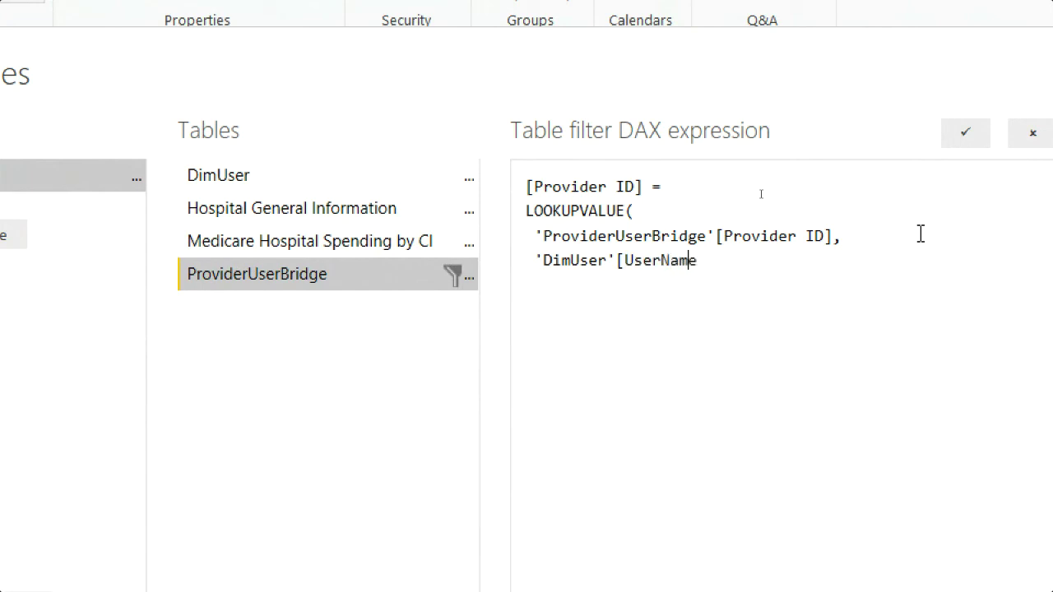
pyautogui.write('], UserPri')
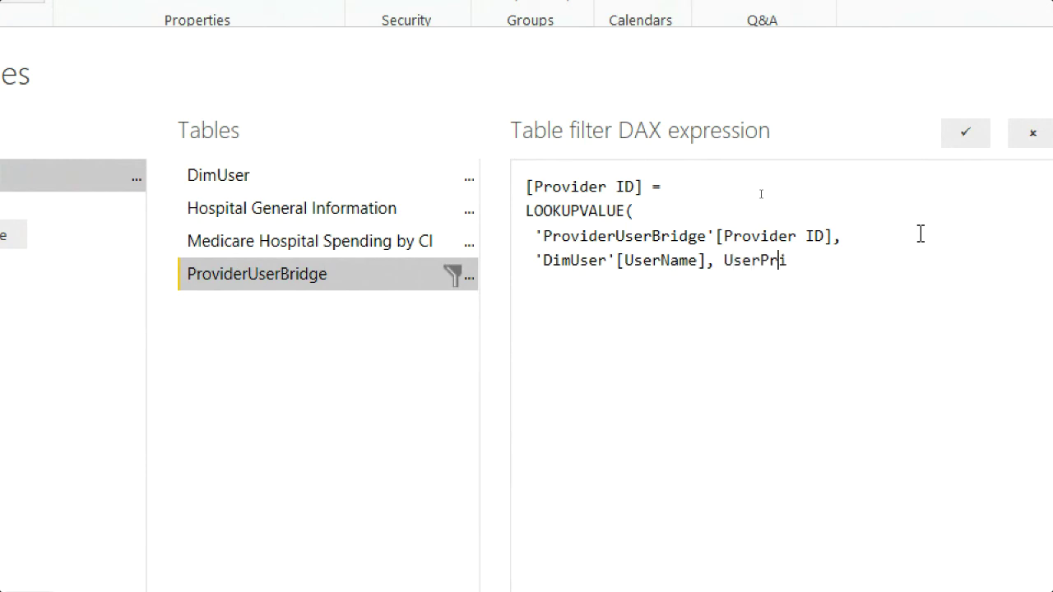
pyautogui.write('ncipal')
pyautogui.hotkey('ctrl', 'BackSpace')
pyautogui.write('USERPRINCIPALNA')
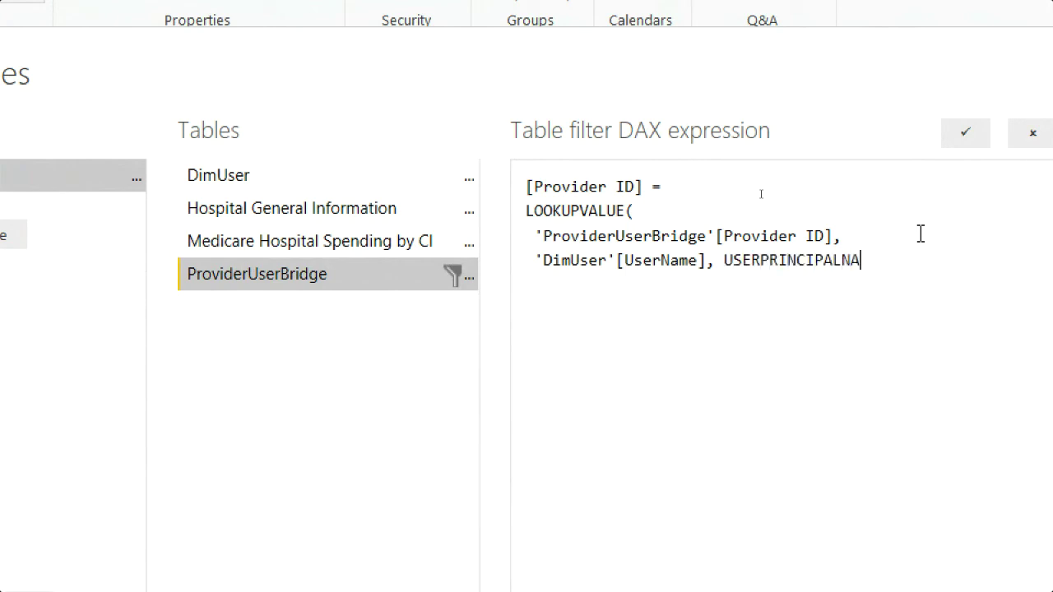
pyautogui.write('ME(),')
# Add 'ProviderUserBridge'[Provider ID] matched to 'Hospital General Information'[Provider ID] as the second search pair, close the function and validate the expression
pyautogui.press('Return')
pyautogui.write("'Provider")
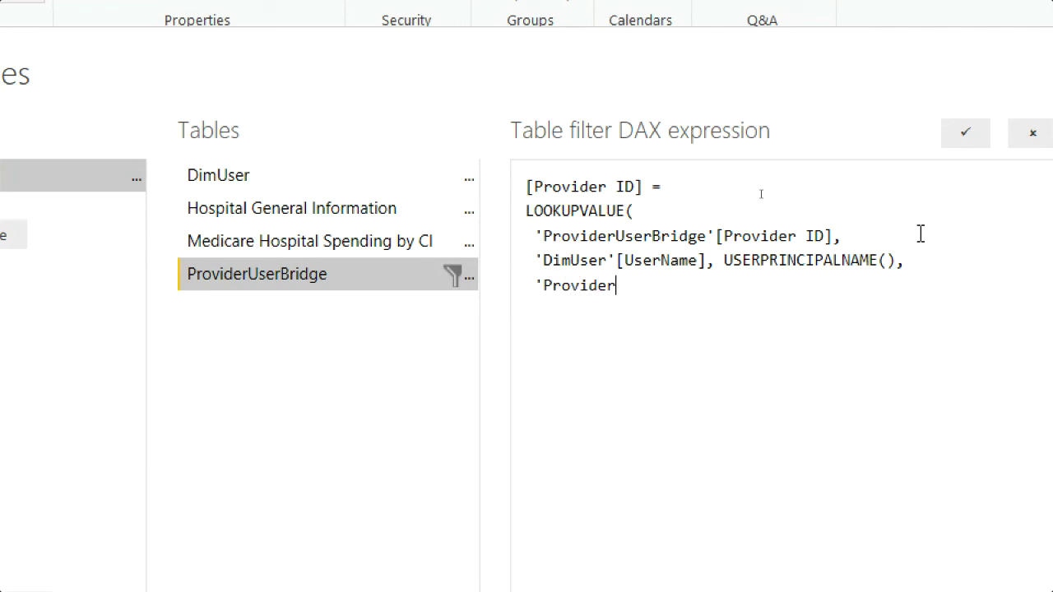
pyautogui.write("UserBridge'")
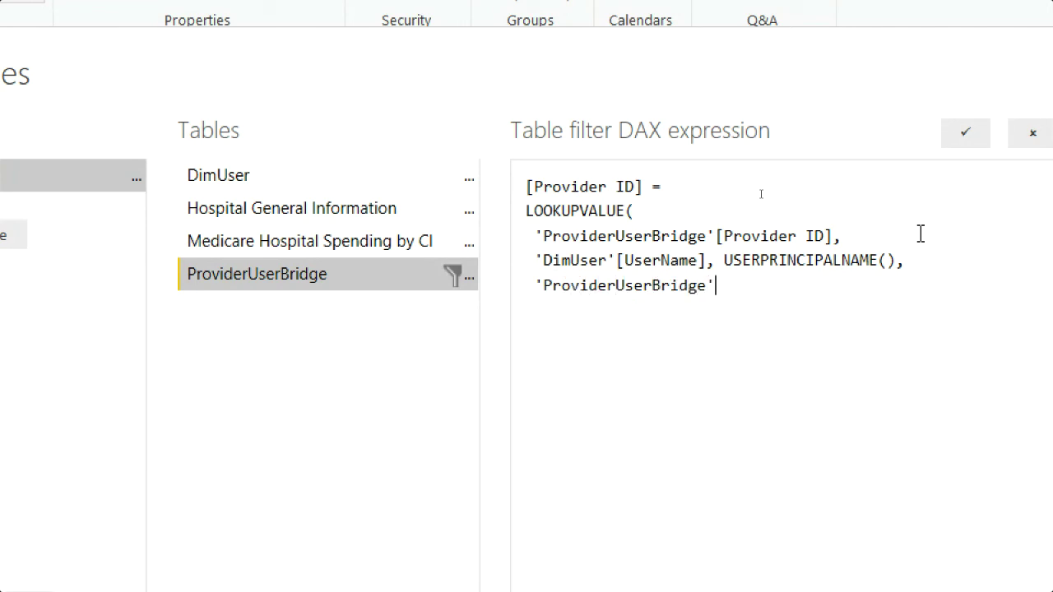
pyautogui.write('[Provider I')
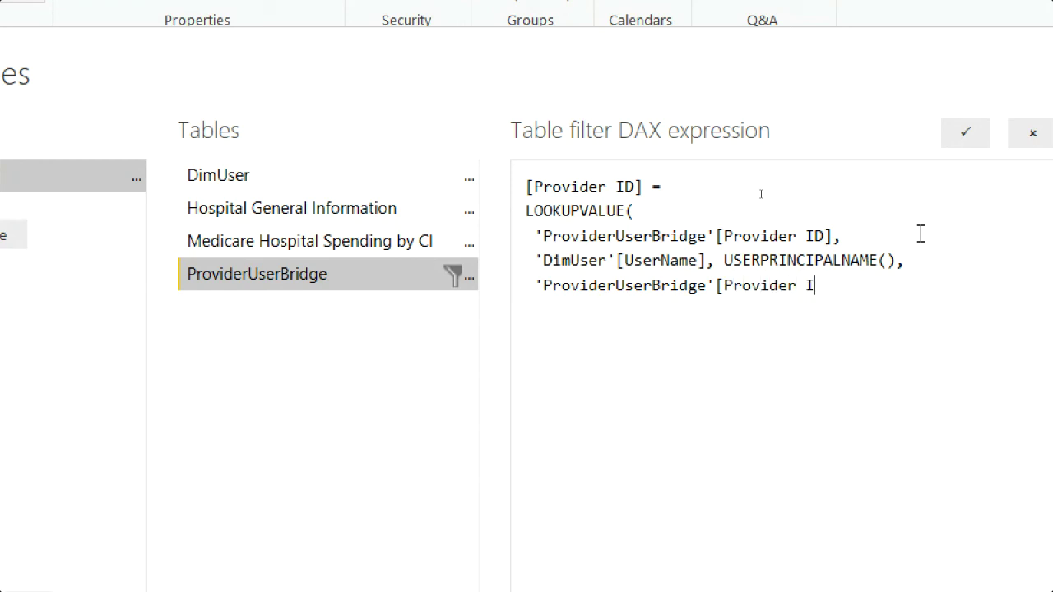
pyautogui.write('D],')
pyautogui.press('Return')
pyautogui.write("'Hospital General")
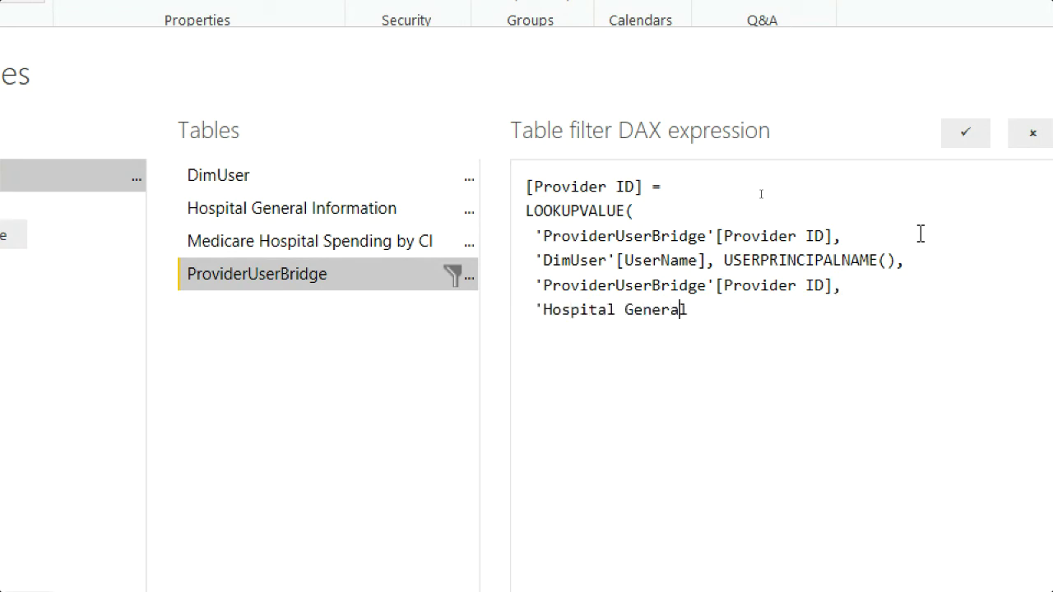
pyautogui.write(" Information'")
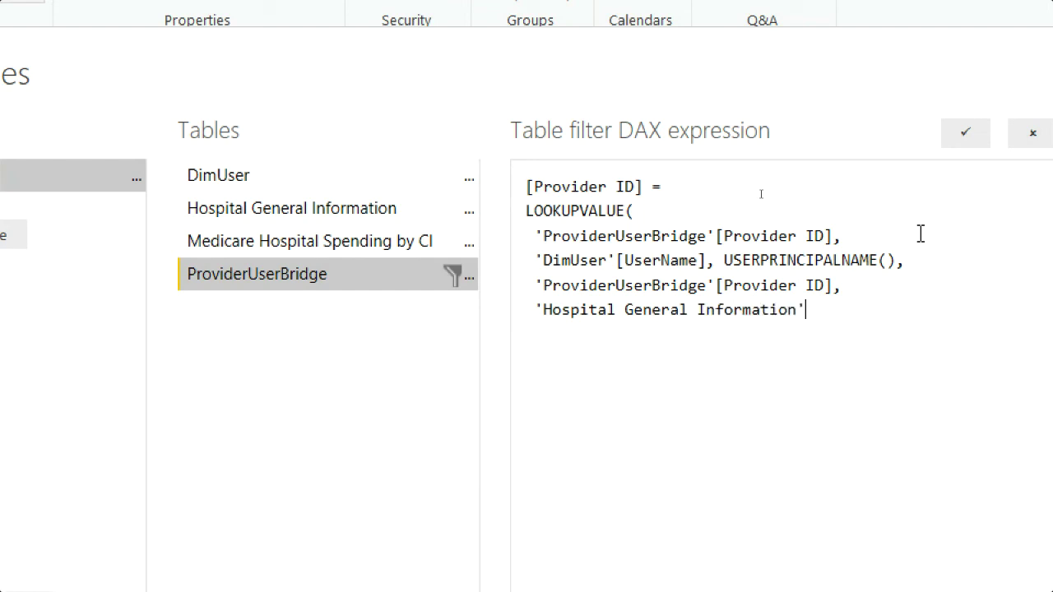
pyautogui.write('[Provider ID')
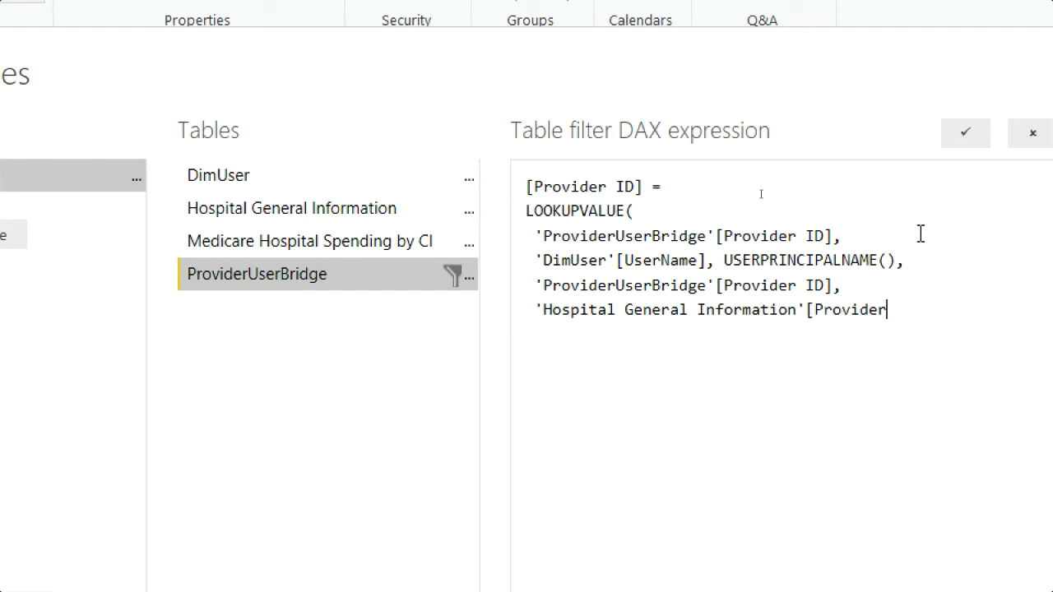
pyautogui.write('] ')
pyautogui.write(')')
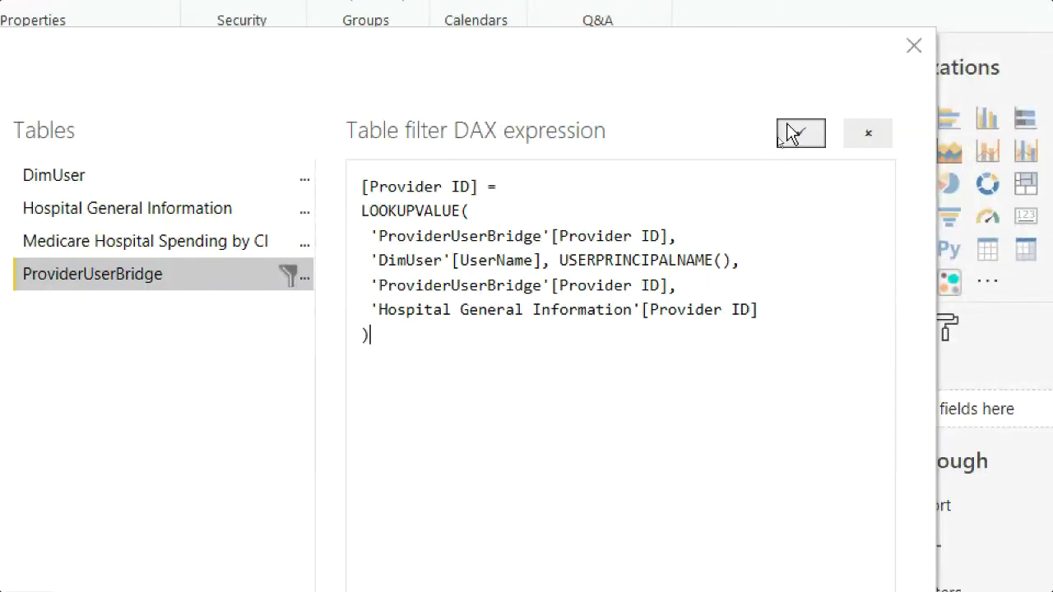
pyautogui.click(790, 134)
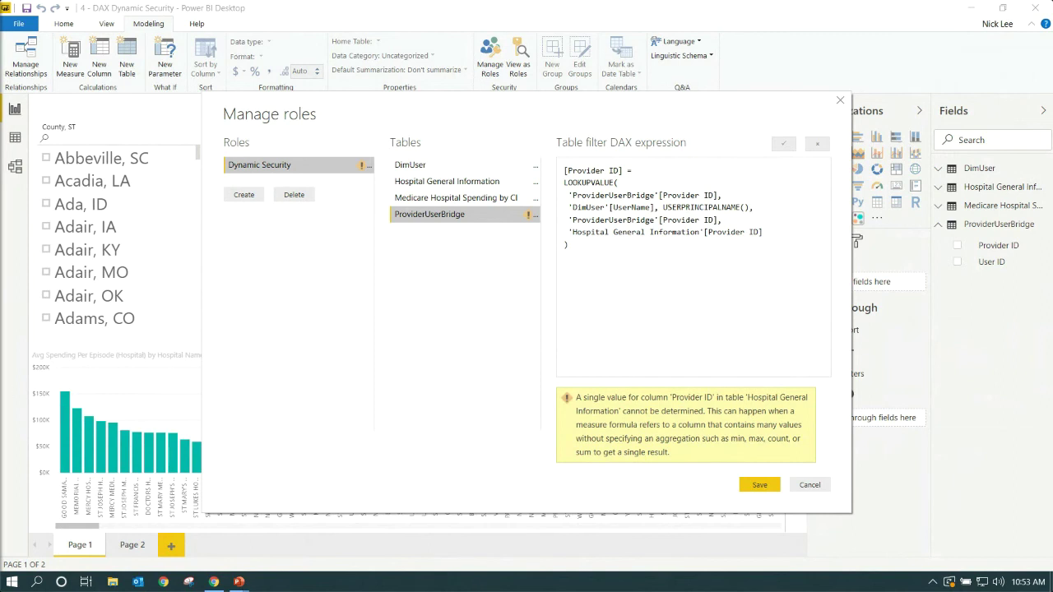
# Replace the filter expression with the prepared LOOKUPVALUE version using ‘DimUser[UserName] and UserPrincipalName(), and try to save the roles
pyautogui.click(682, 249)
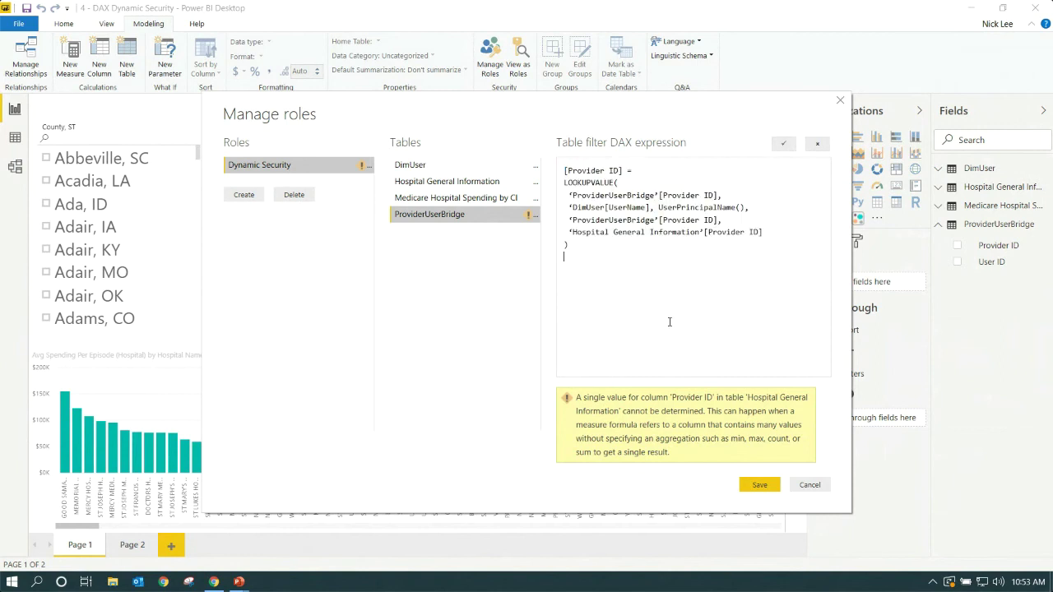
pyautogui.click(759, 486)
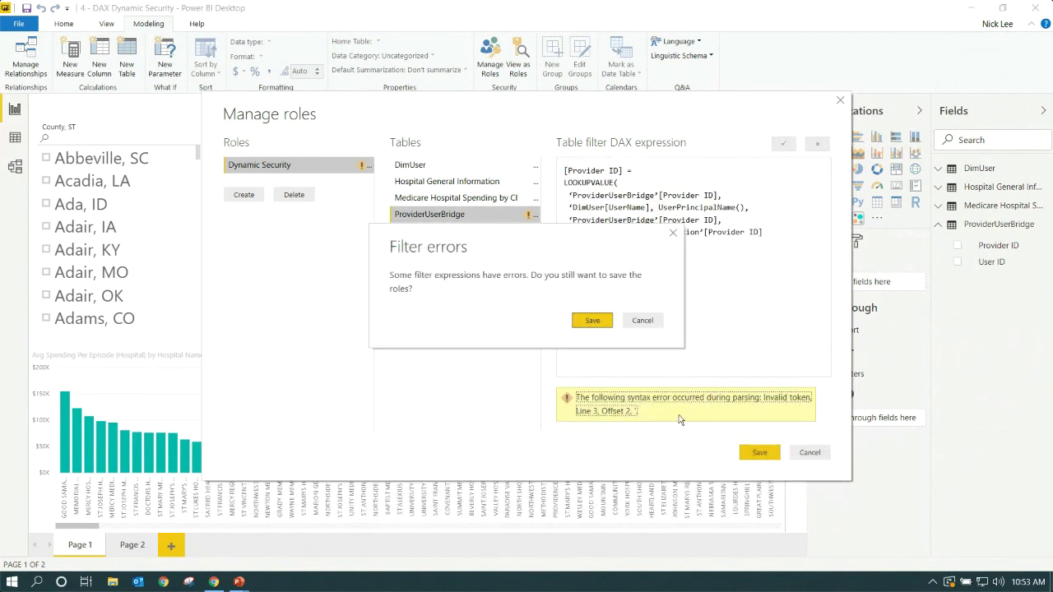
pyautogui.click(643, 320)
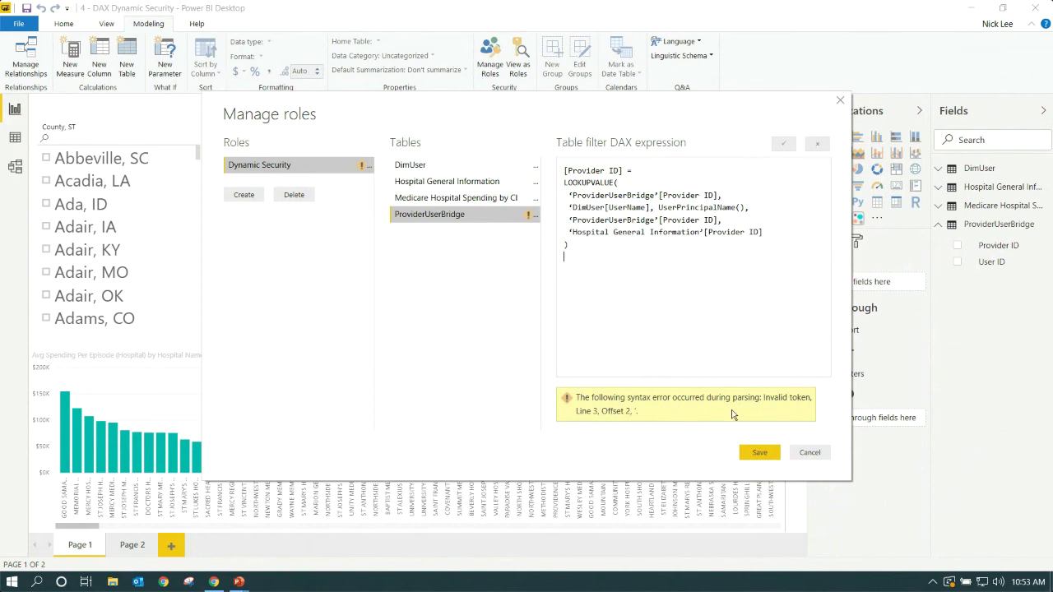
# Rewrite the user function in the DimUser line of the filter expression in capitals as USERPRINCIPALNAME
pyautogui.click(655, 264)
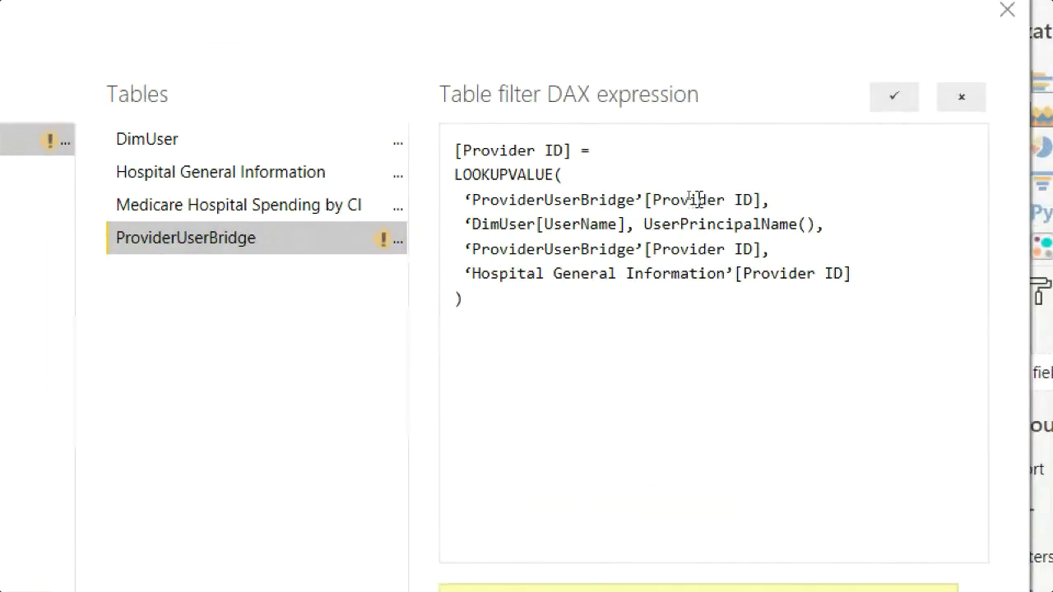
pyautogui.click(691, 249)
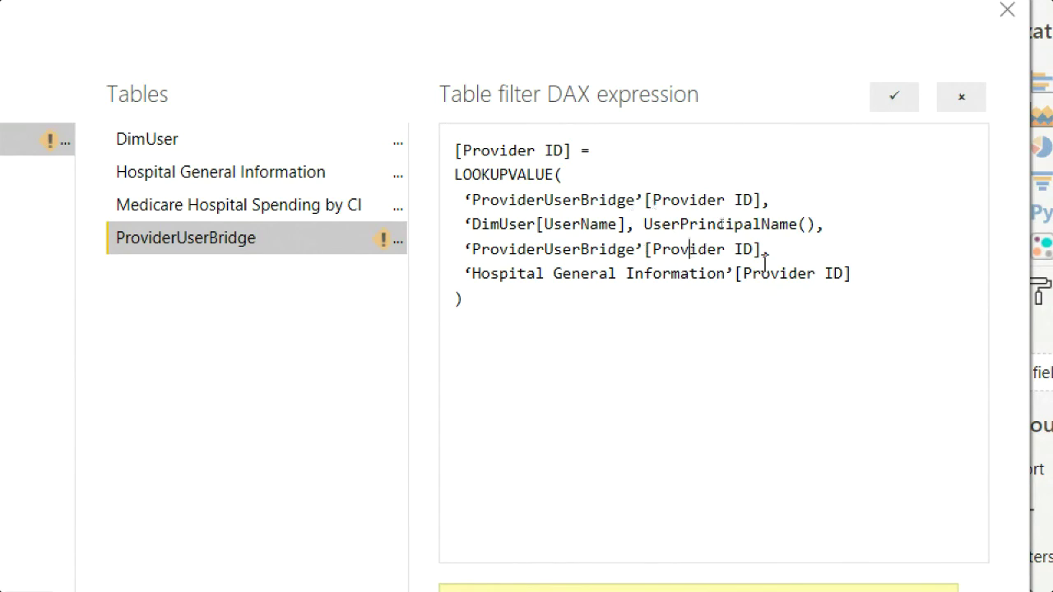
pyautogui.moveTo(796, 231); pyautogui.dragTo(653, 229)
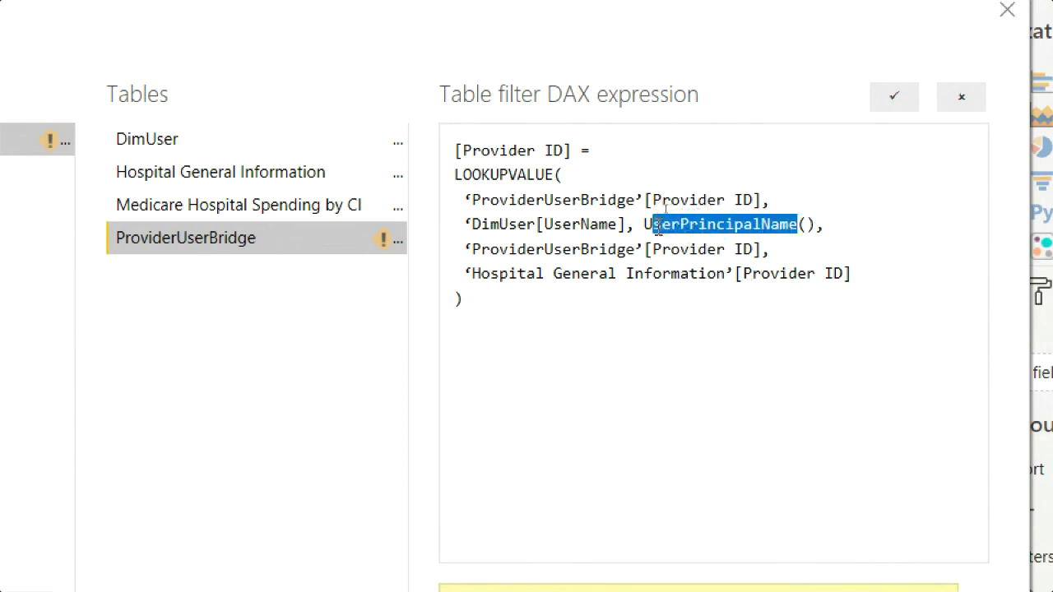
pyautogui.write('SERPRINCIPAL')
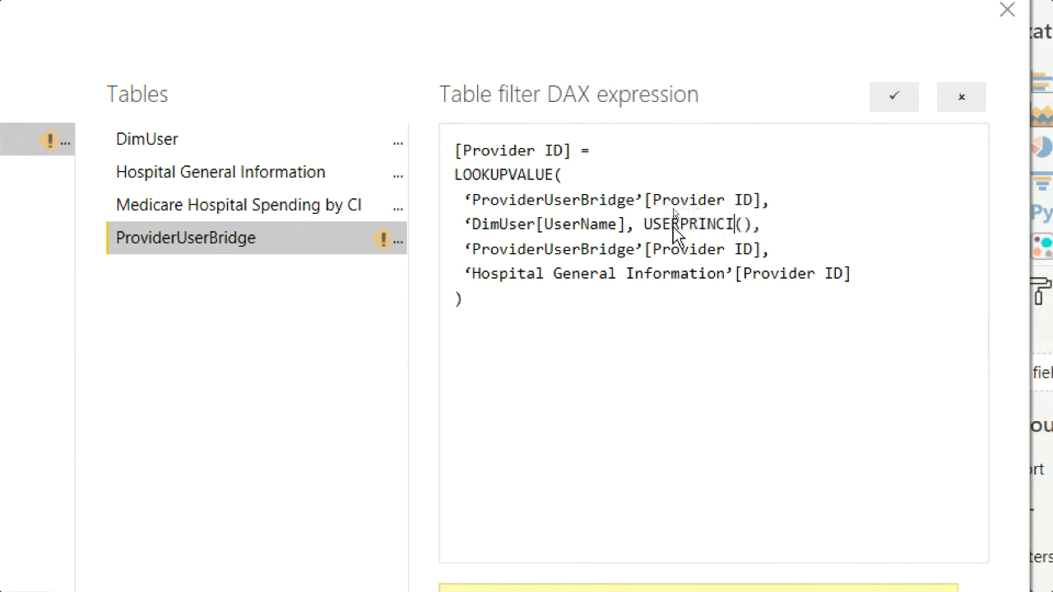
pyautogui.write('NAME')
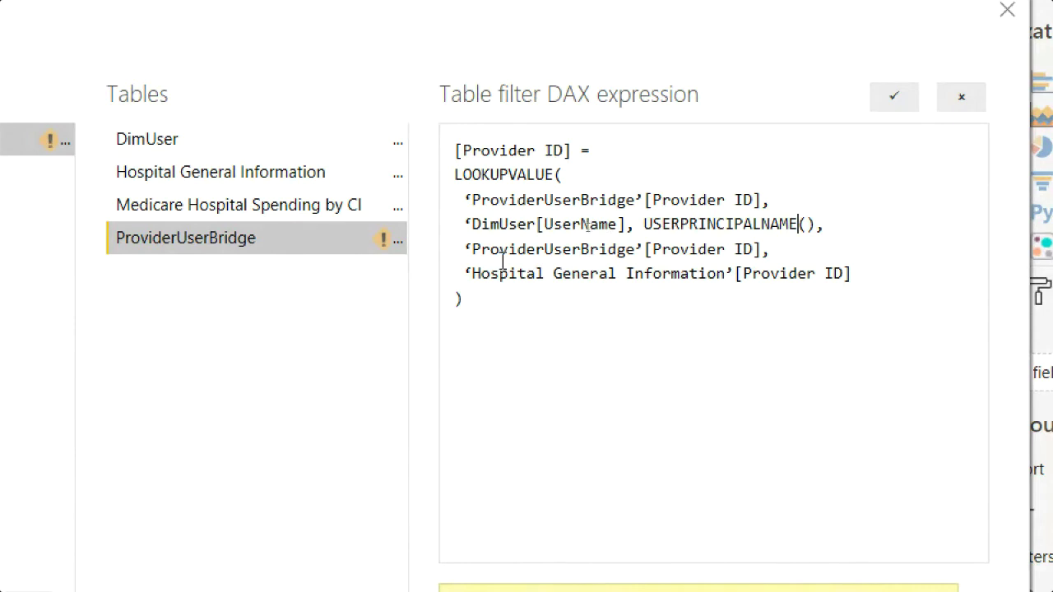
# Validate the edited ProviderUserBridge filter expression and review the syntax of its LOOKUPVALUE arguments
pyautogui.click(500, 316)
pyautogui.scroll(-3, 780, 197)
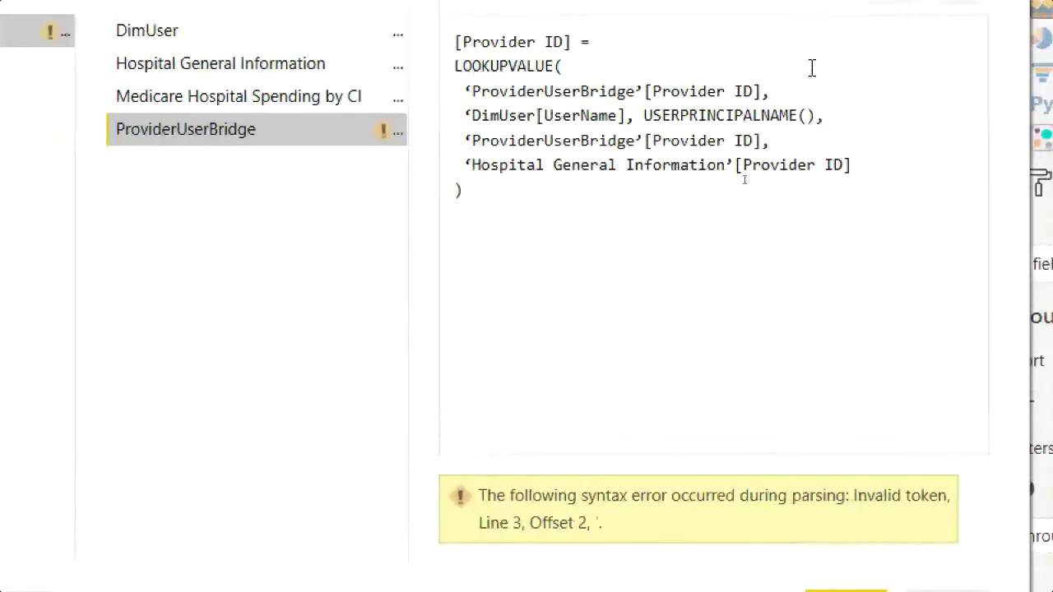
pyautogui.click(835, 498)
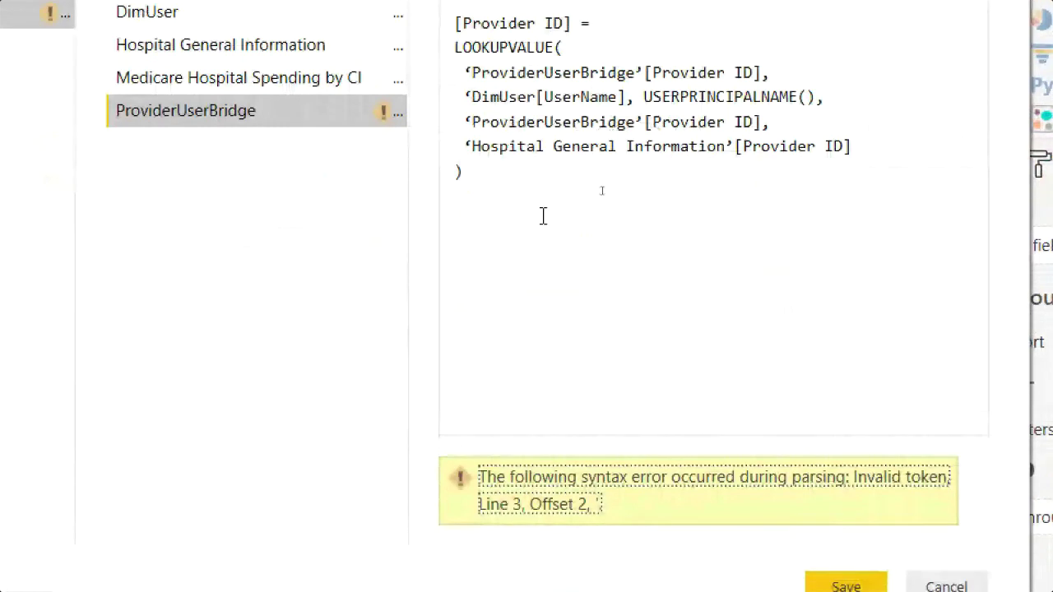
pyautogui.click(529, 134)
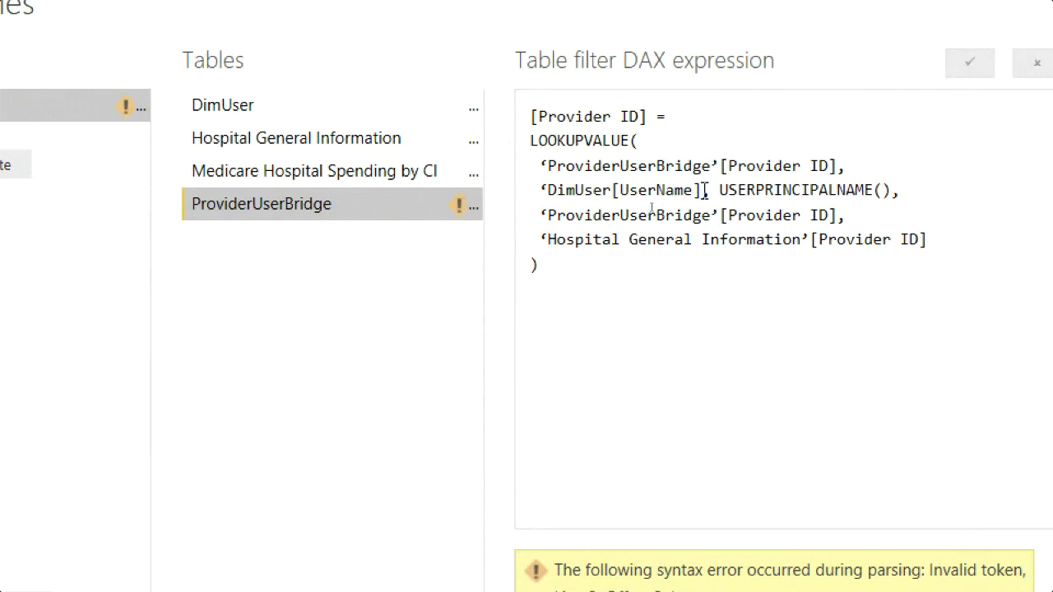
# Try a closing quotation mark after [UserName] in the DimUser line, validate the expression, and remove that mark
pyautogui.write("'")
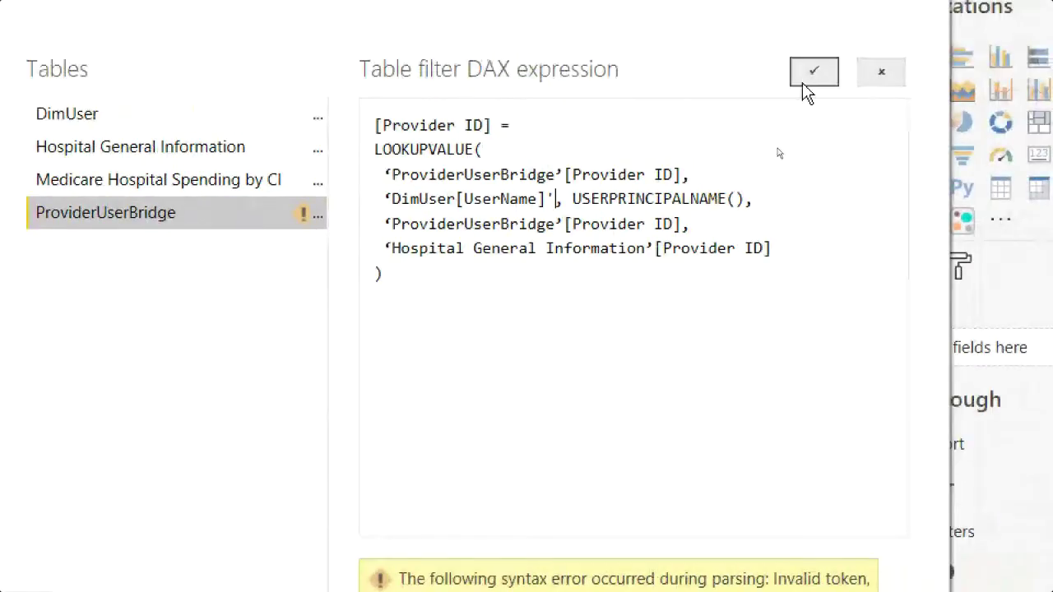
pyautogui.click(969, 62)
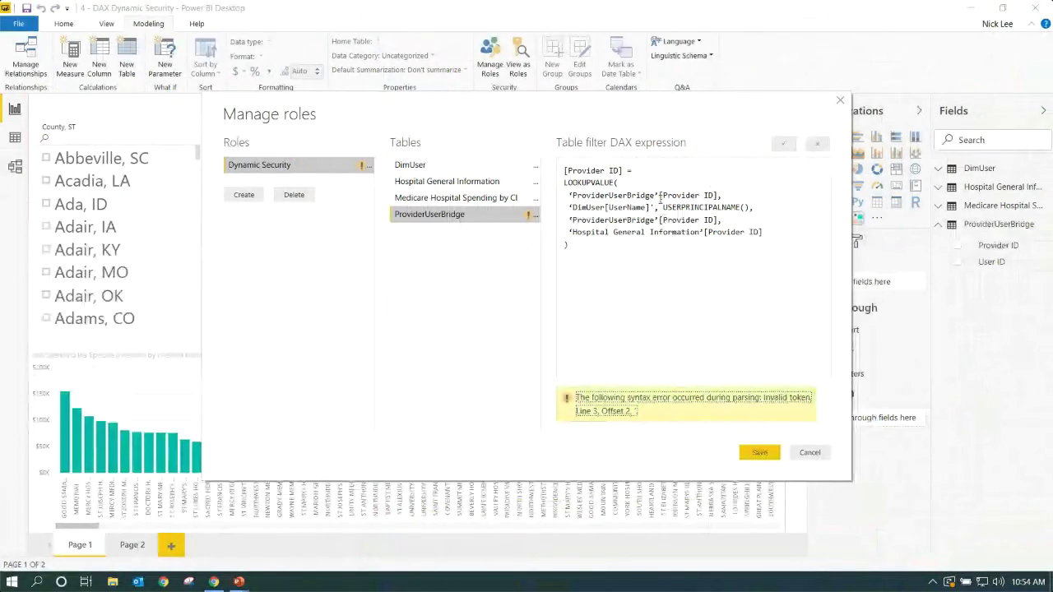
pyautogui.click(652, 207)
pyautogui.press('BackSpace')
# Insert a straight closing quotation mark between DimUser and [UserName] in the ProviderUserBridge filter and validate the expression
pyautogui.click(605, 207)
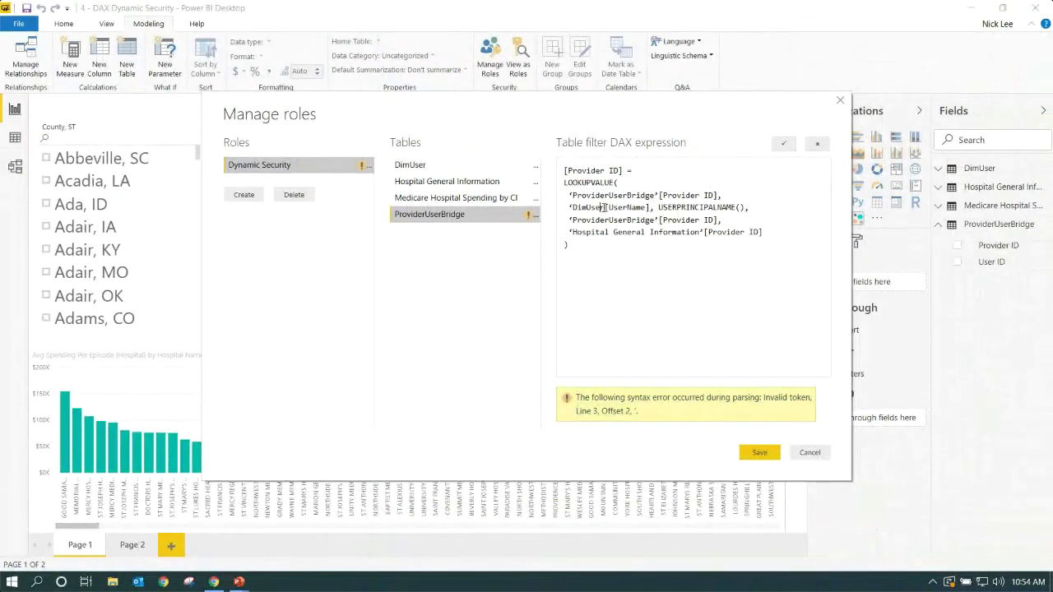
pyautogui.write("'")
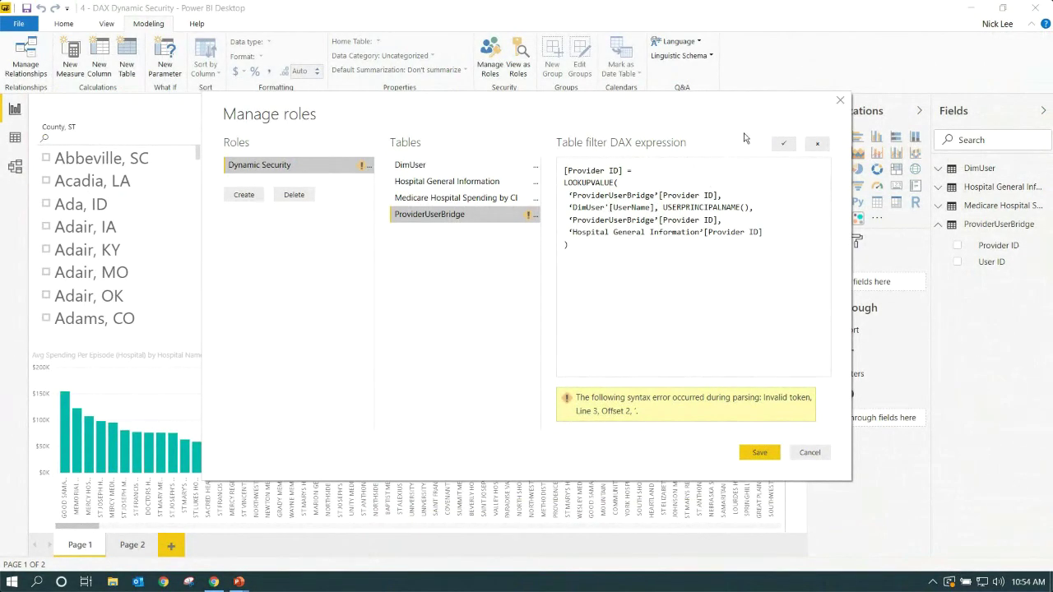
pyautogui.click(784, 144)
pyautogui.hotkey('ctrl', 'a')
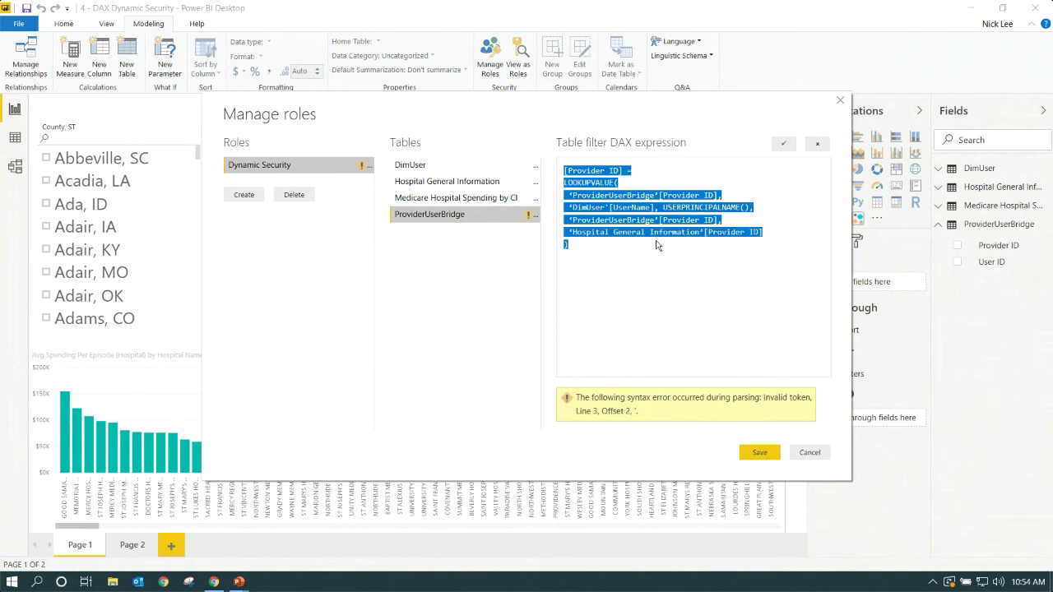
pyautogui.click(657, 242)
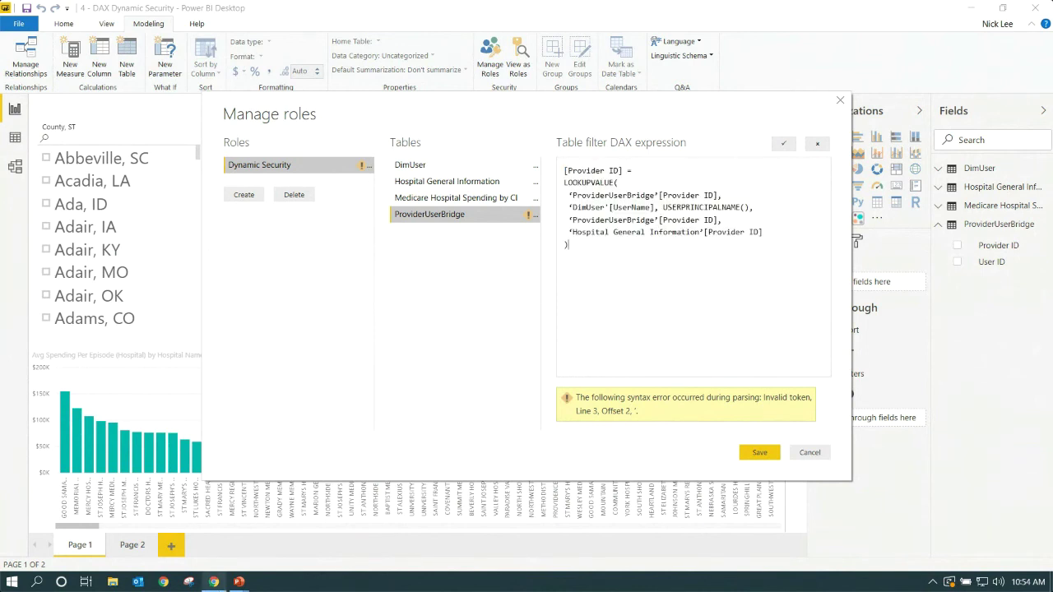
pyautogui.click(214, 583)
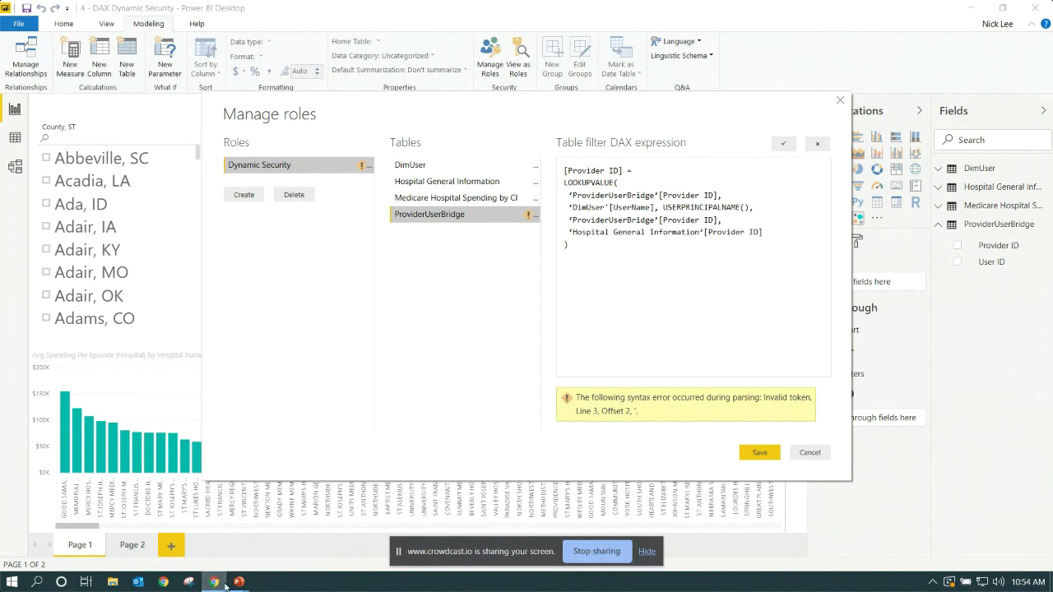
pyautogui.click(647, 551)
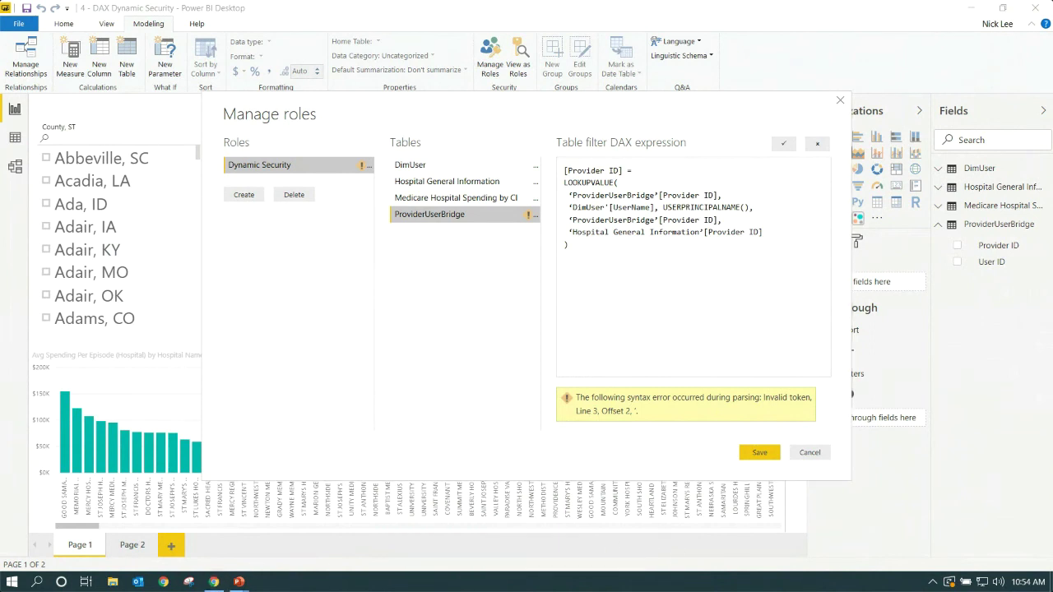
pyautogui.press('super+d')
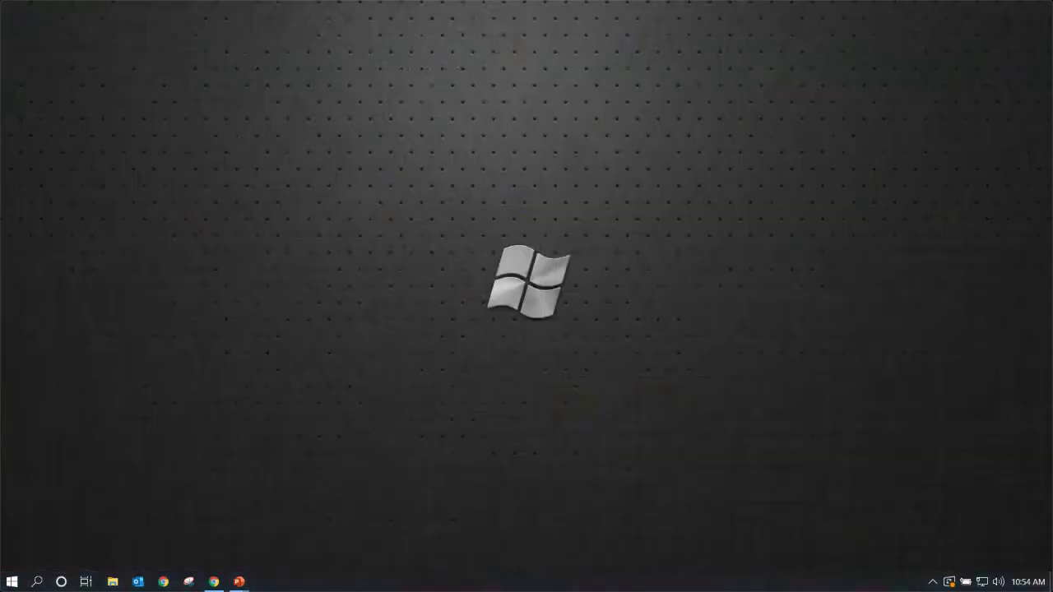
pyautogui.press('super+d')
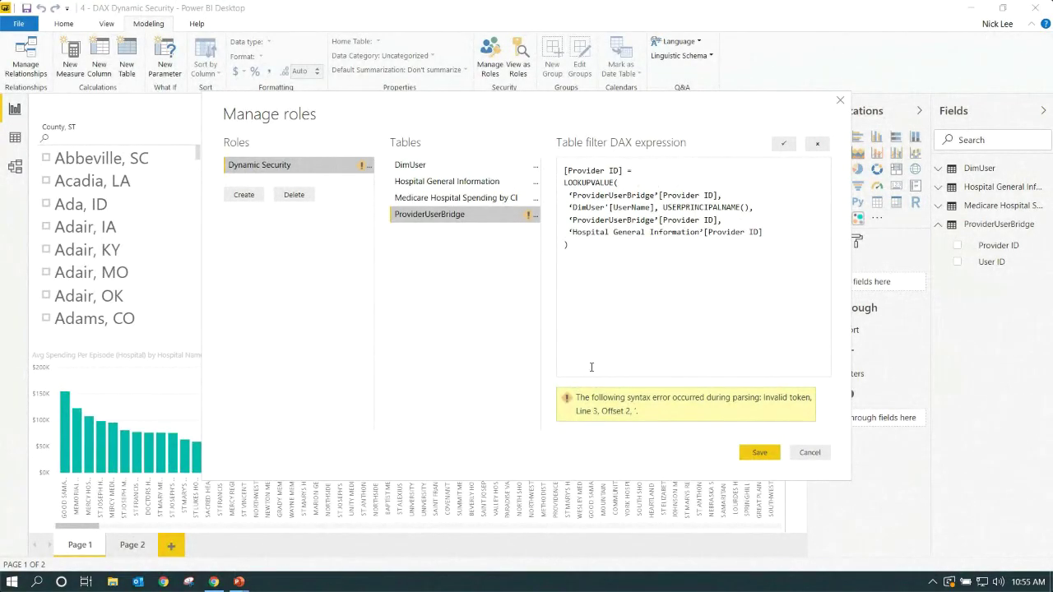
pyautogui.click(576, 263)
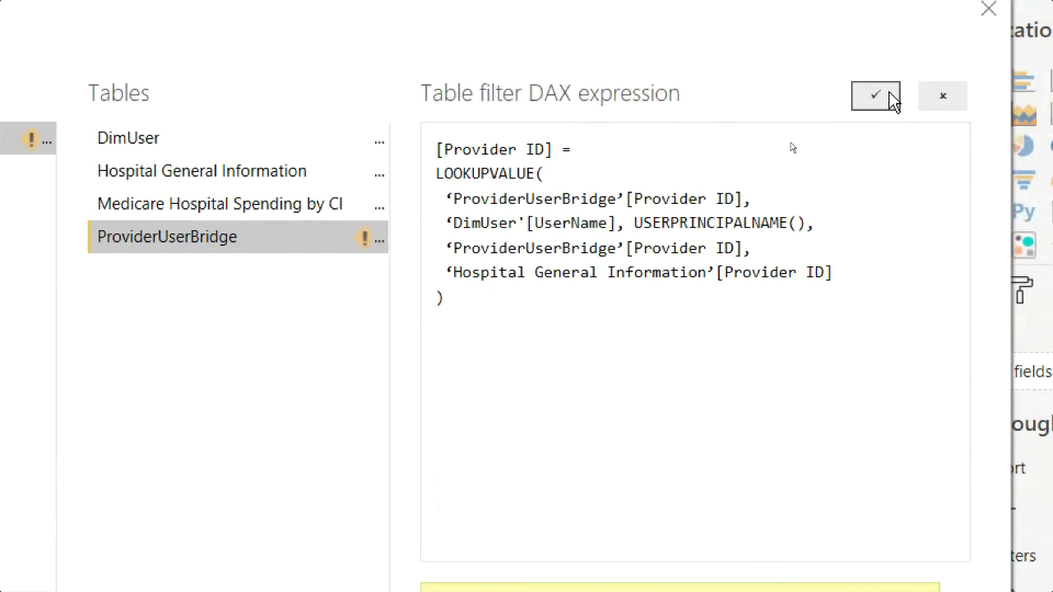
pyautogui.click(810, 251)
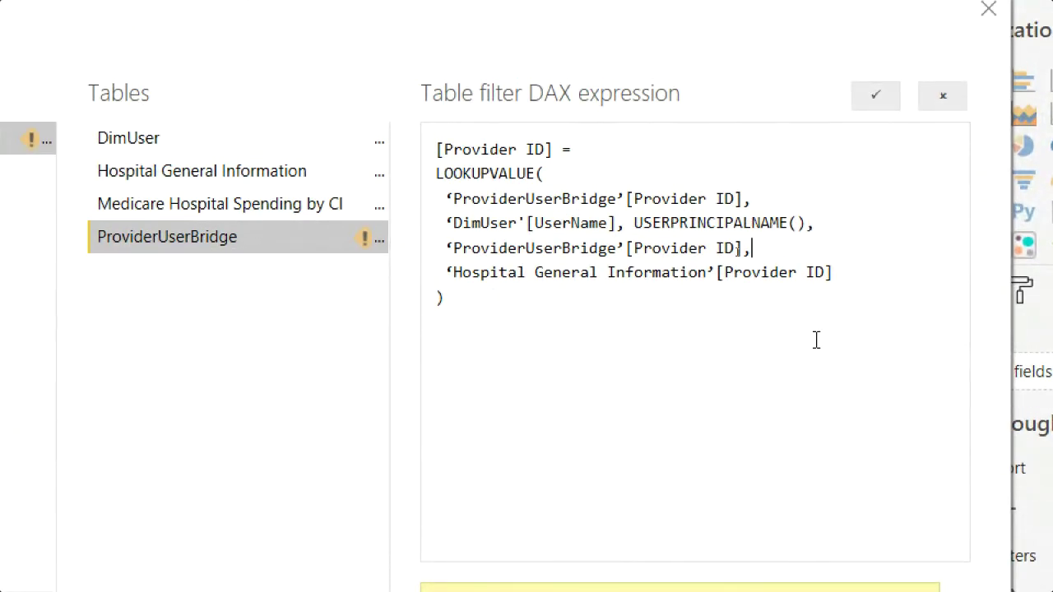
pyautogui.click(649, 306)
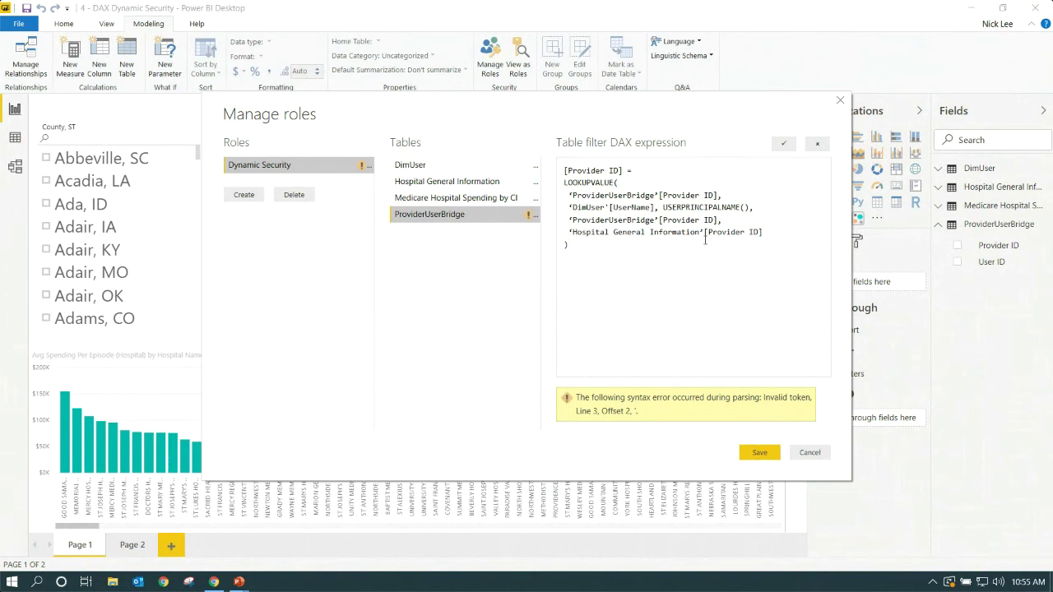
pyautogui.tripleClick(714, 232)
pyautogui.click(706, 253)
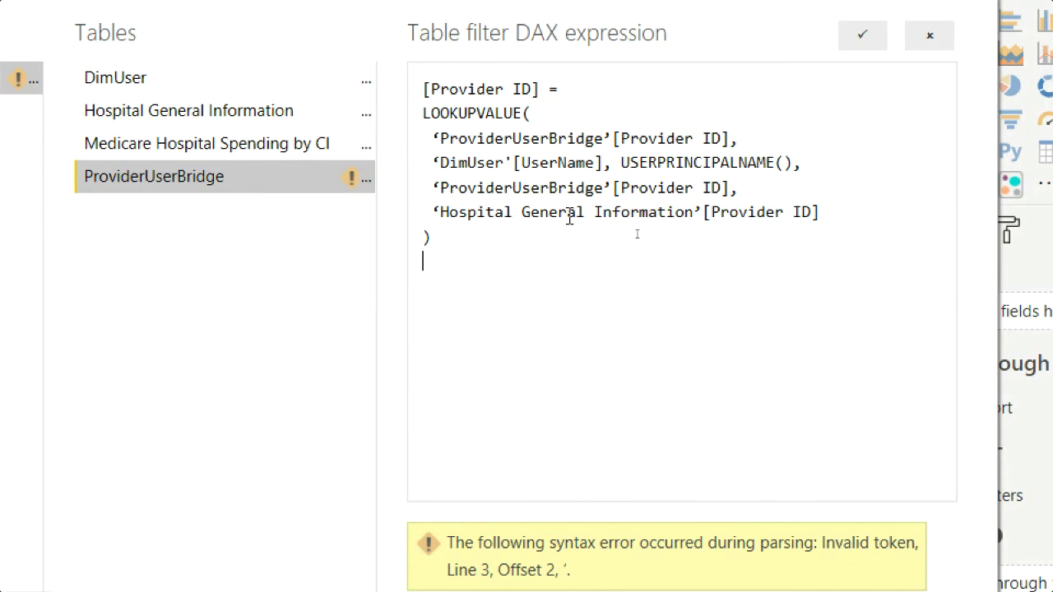
# Retype the closing quotation mark after DimUser, revalidate the expression and try to save the roles
pyautogui.click(515, 163)
pyautogui.press('BackSpace')
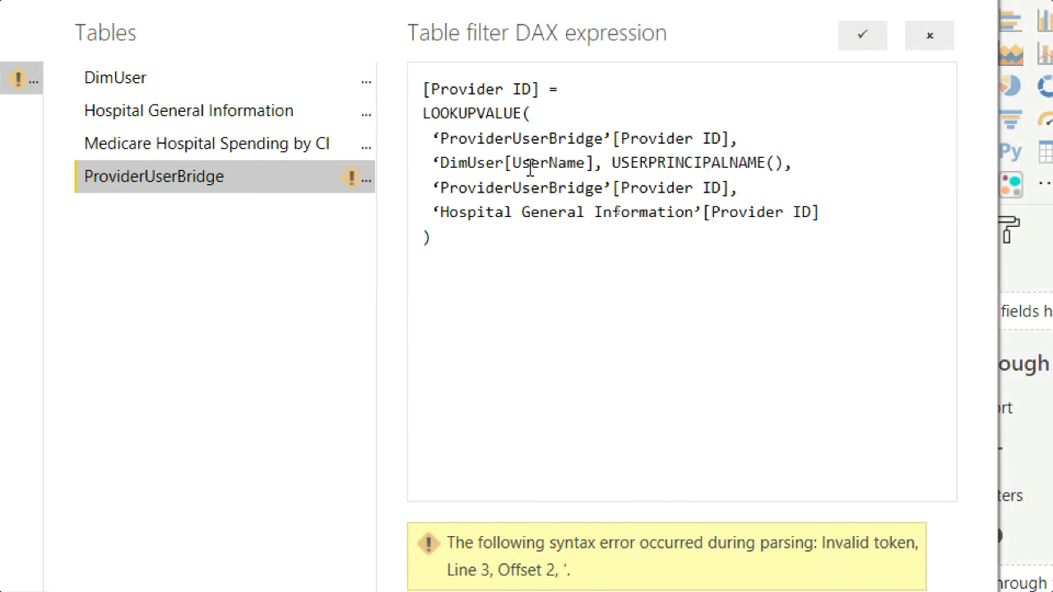
pyautogui.write("'")
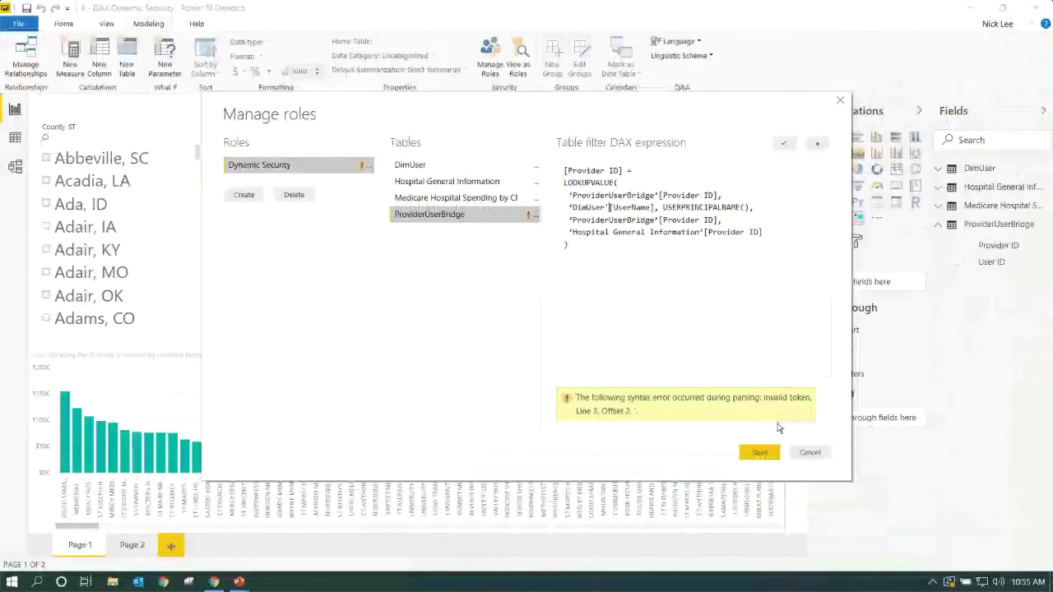
pyautogui.click(759, 452)
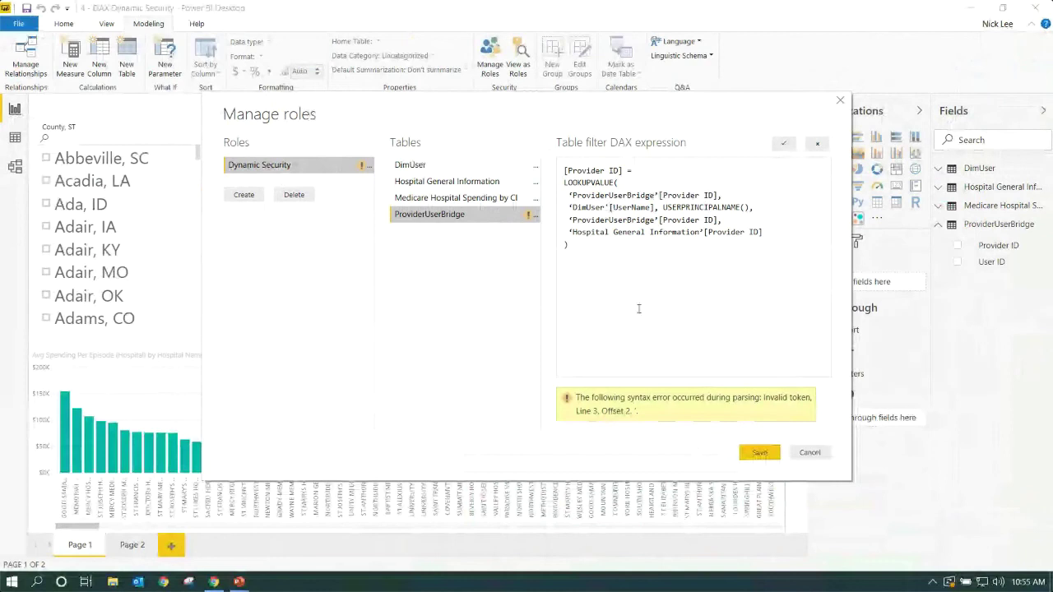
pyautogui.click(783, 143)
pyautogui.click(762, 453)
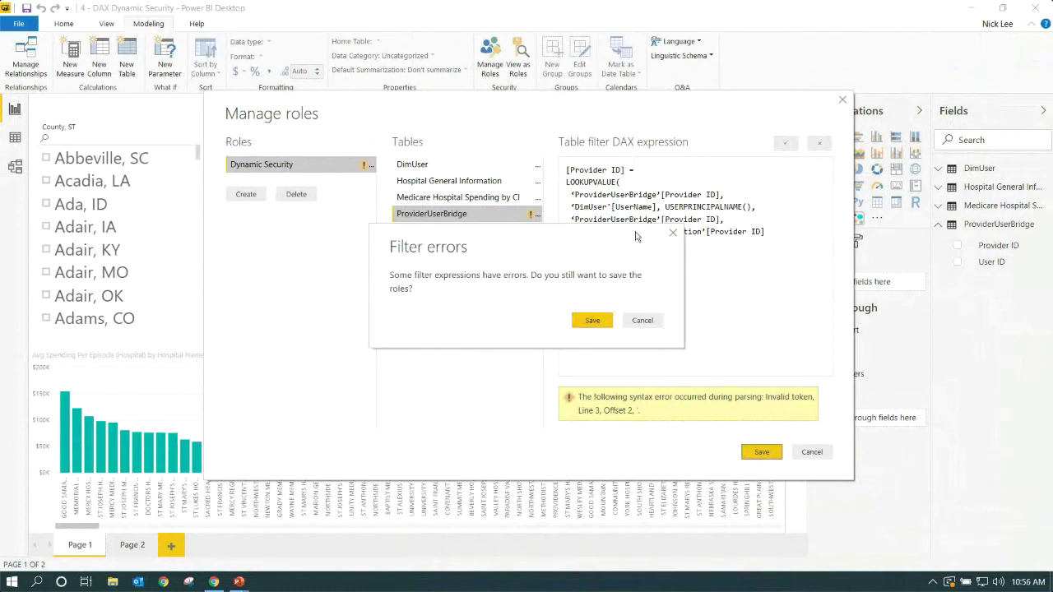
pyautogui.click(645, 320)
# Replace the curly quote before DimUser and both curly quotes around ProviderUserBridge in the first LOOKUPVALUE argument with straight ones
pyautogui.click(574, 206)
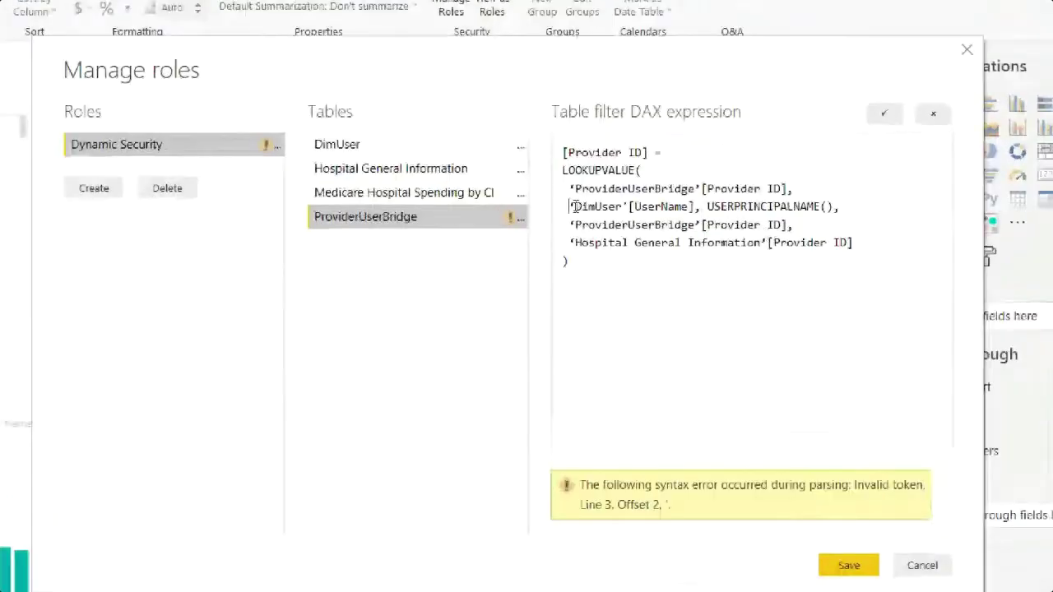
pyautogui.press('Delete')
pyautogui.write("'")
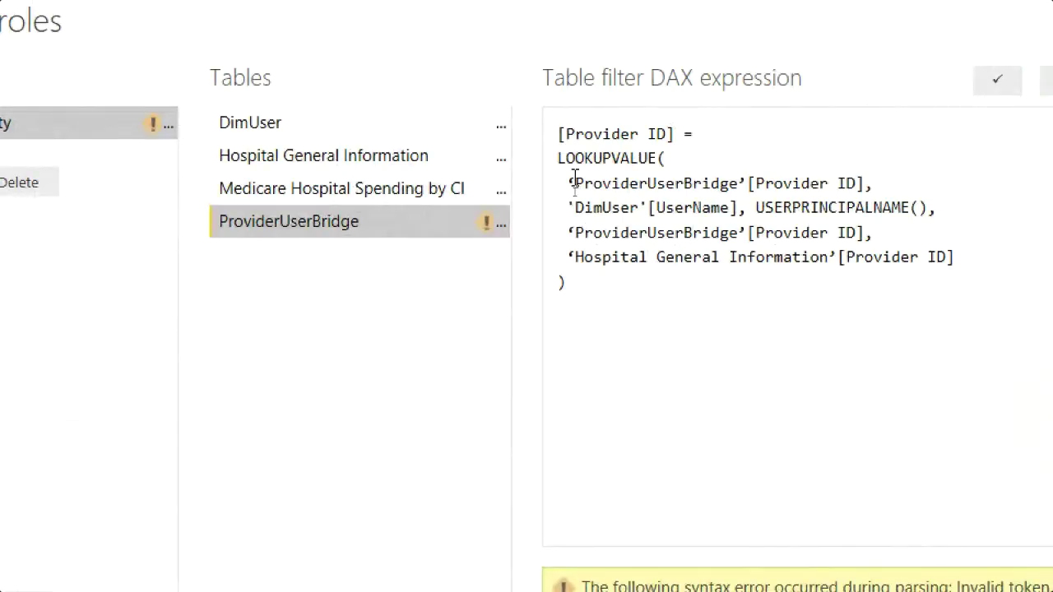
pyautogui.click(574, 182)
pyautogui.press('BackSpace')
pyautogui.write("'")
pyautogui.click(746, 183)
pyautogui.press('BackSpace')
pyautogui.write("'")
# Replace both curly quotes around ProviderUserBridge in the line below DimUser with straight single quotes
pyautogui.click(746, 233)
pyautogui.press('BackSpace')
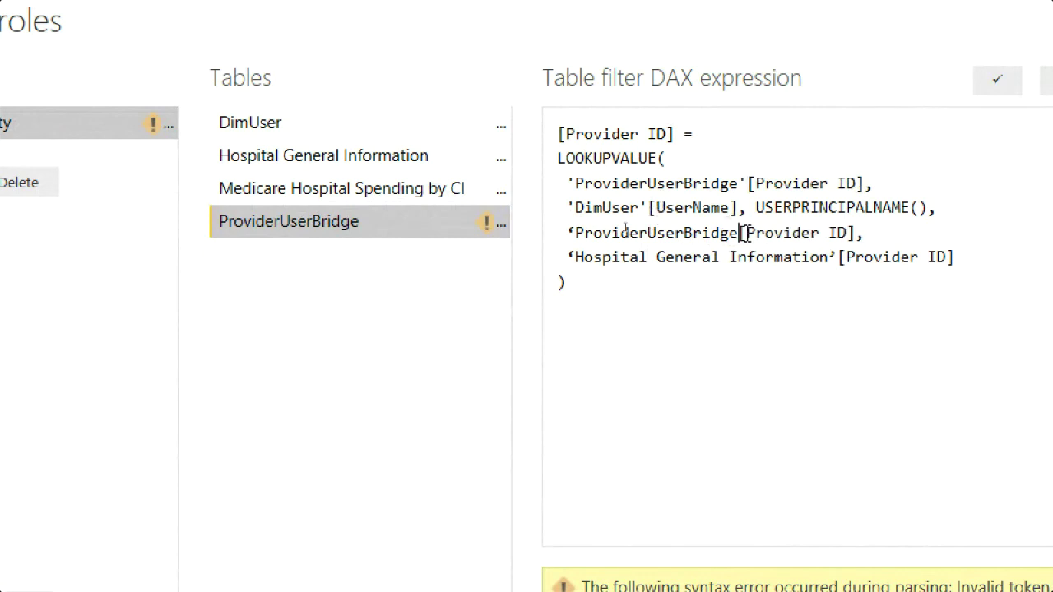
pyautogui.write("'")
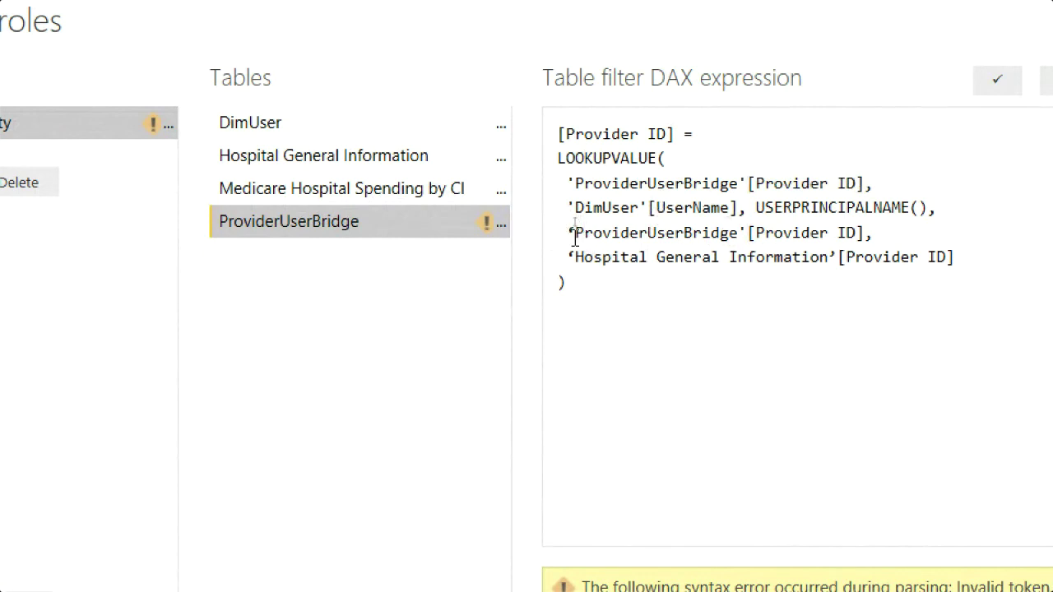
pyautogui.click(574, 232)
pyautogui.press('BackSpace')
pyautogui.write("'")
# Replace both curly quotes around Hospital General Information in the last LOOKUPVALUE argument with straight single quotes
pyautogui.click(574, 257)
pyautogui.press('BackSpace')
pyautogui.write("'")
pyautogui.click(836, 257)
pyautogui.press('BackSpace')
pyautogui.write("'")
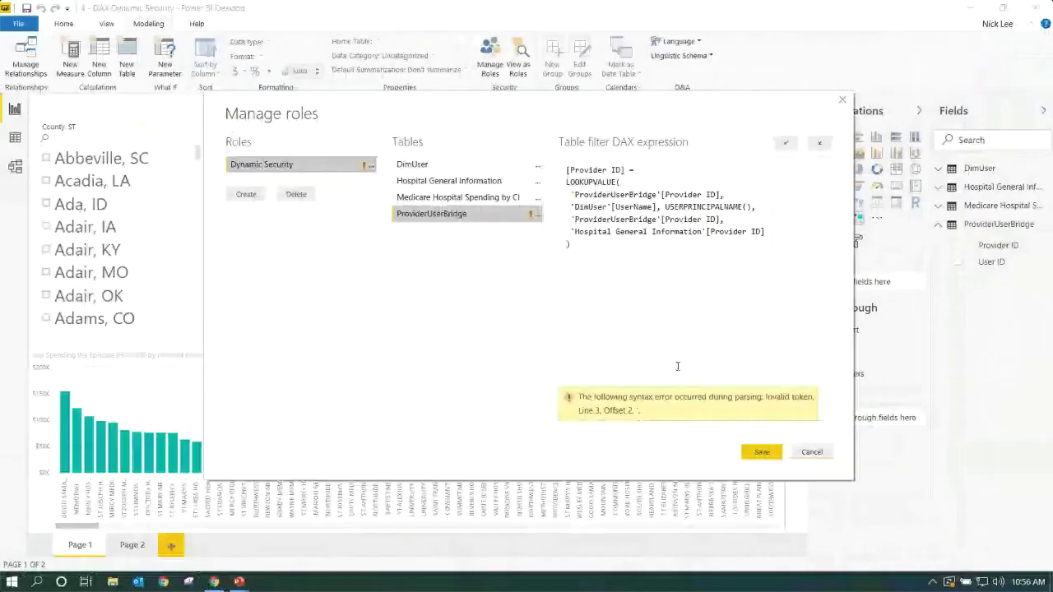
# Validate the ProviderUserBridge filter expression and save the roles despite the filter errors
pyautogui.click(786, 143)
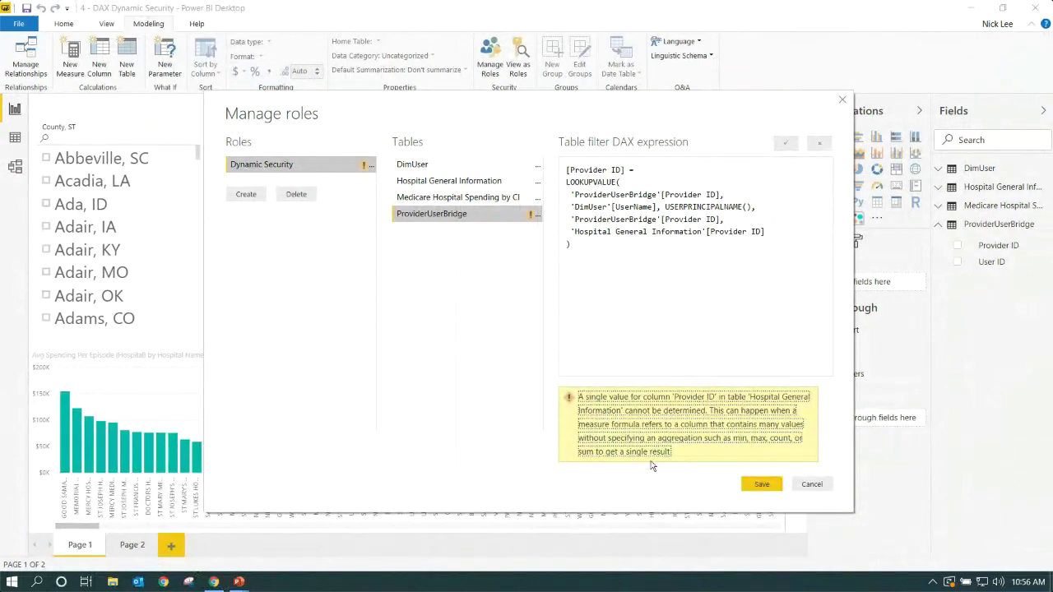
pyautogui.click(765, 486)
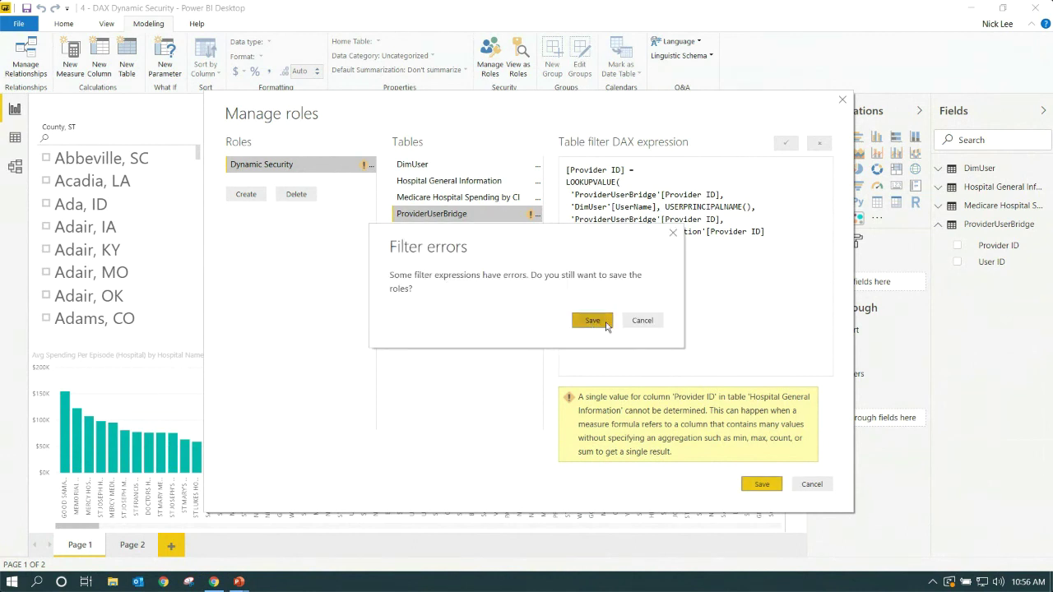
pyautogui.click(592, 321)
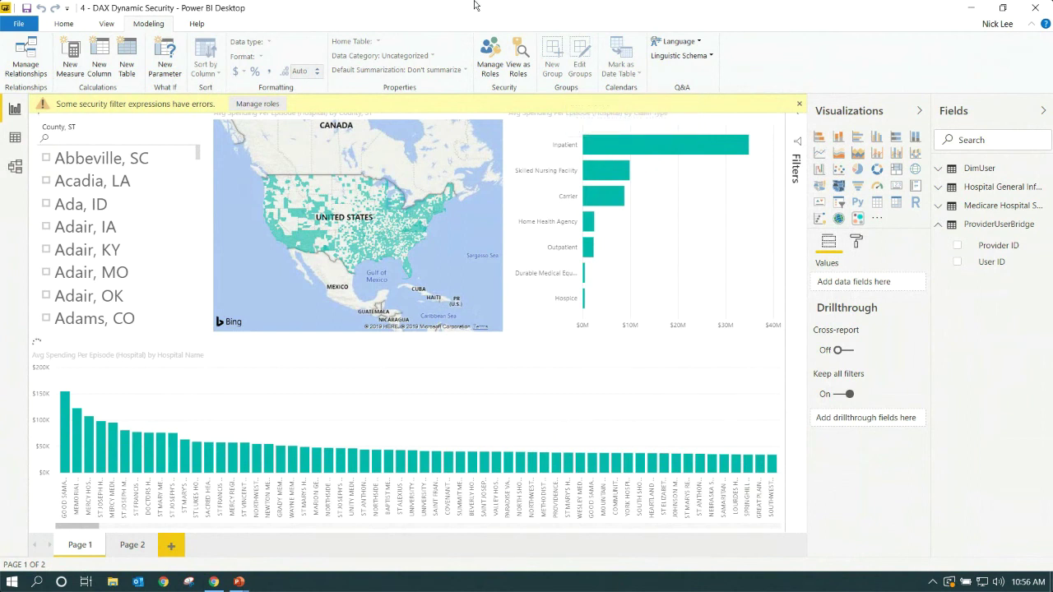
pyautogui.doubleClick(394, 19)
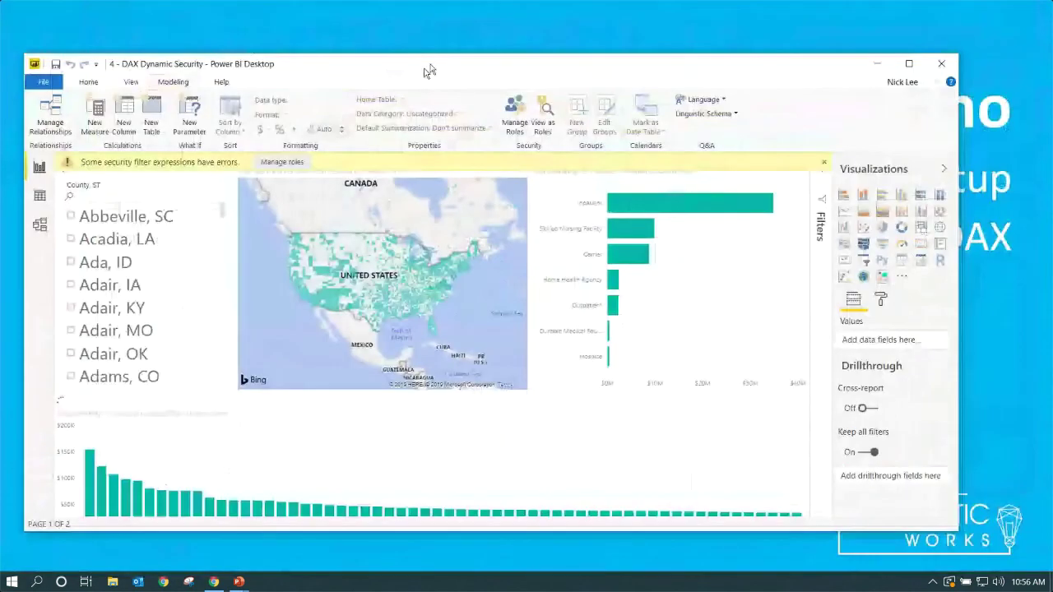